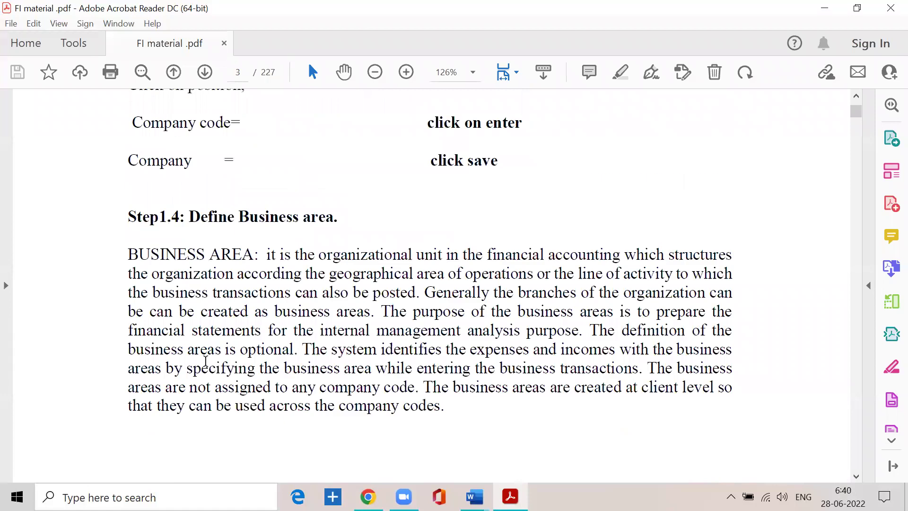
- Find Step 1.5 in the PDF, highlight its heading "Maintain consolidation business area", and minimize the document
scroll(208, 364, "down", 8)
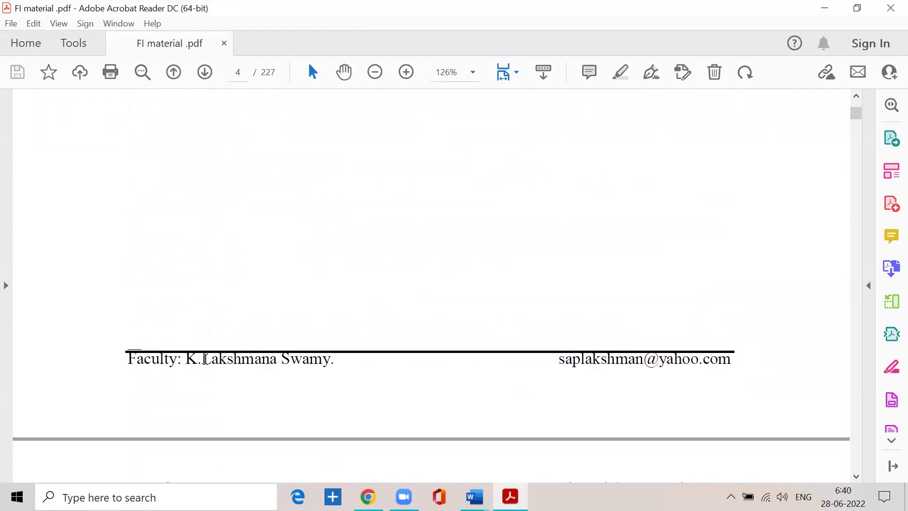
left_click_drag(193, 182, 453, 181)
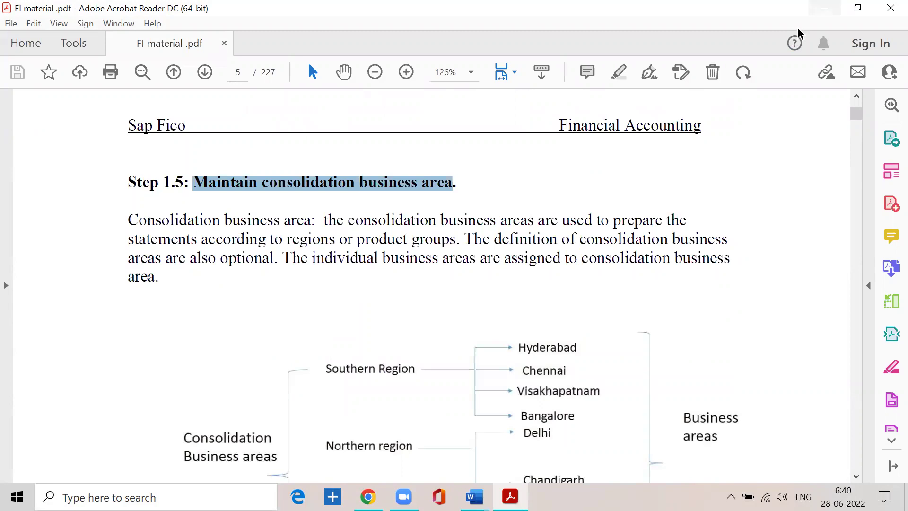
left_click(825, 8)
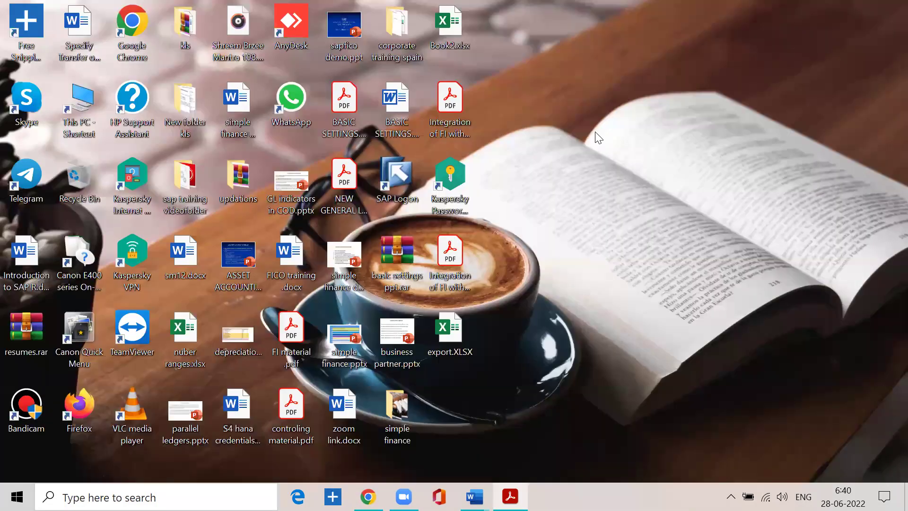
right_click(595, 133)
key("Escape")
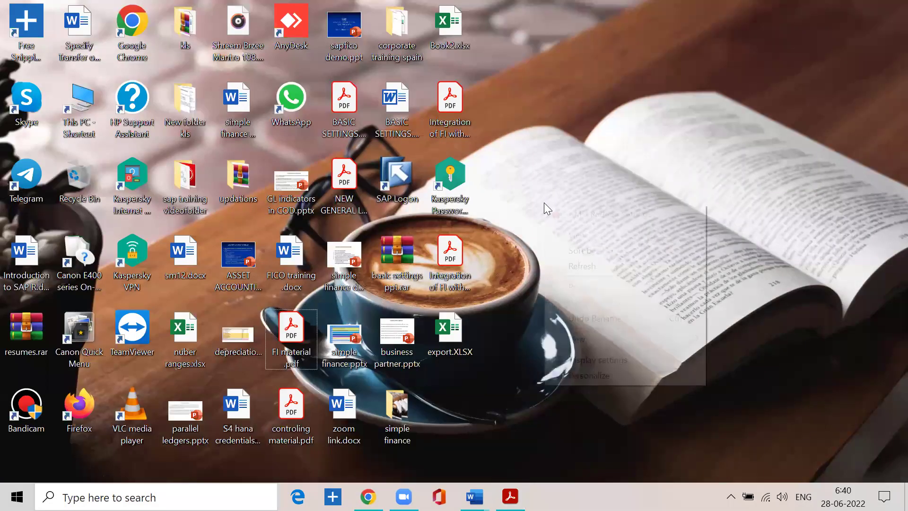
right_click(545, 203)
left_click(564, 266)
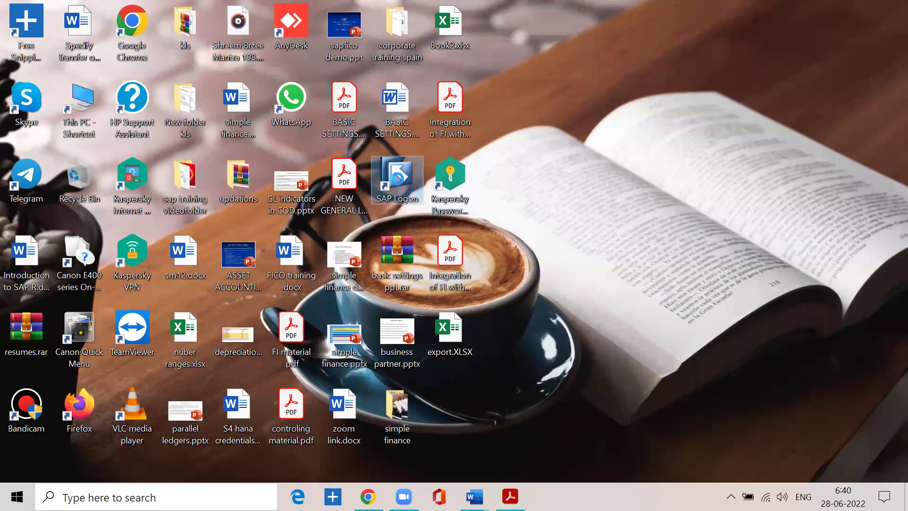
- Open the SAP logon screen and log on to client 800 with the user name and password
left_click(636, 165)
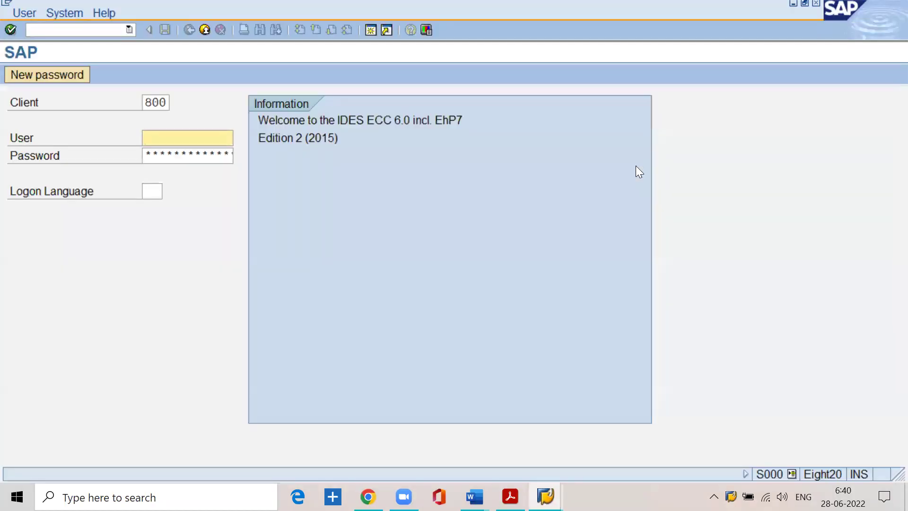
type("lakshman")
key("Tab")
type("*******")
key("Return")
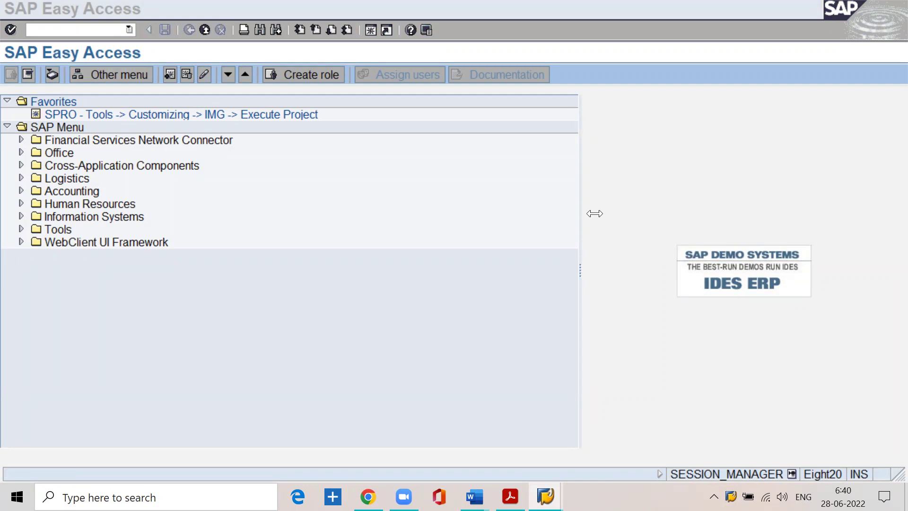
- Open the SPRO Execute Project favorite and display the SAP Reference IMG
left_click(171, 149)
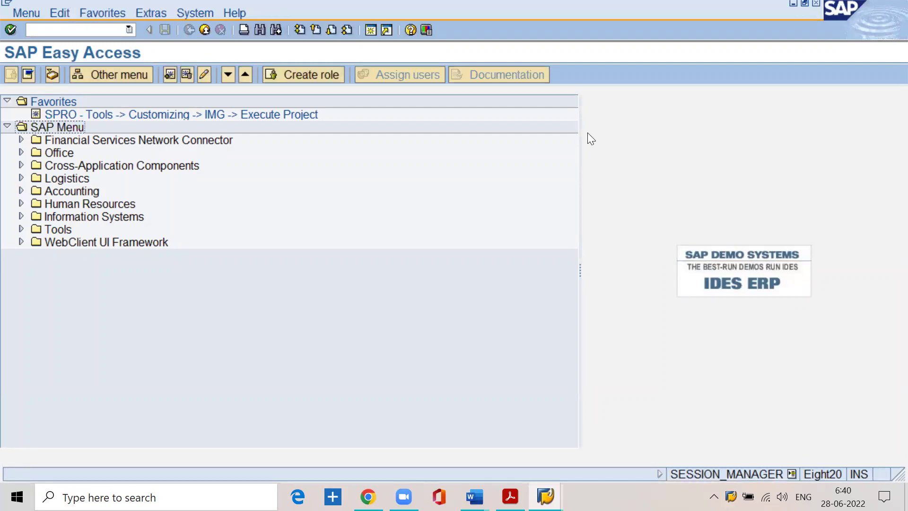
key("alt+Tab")
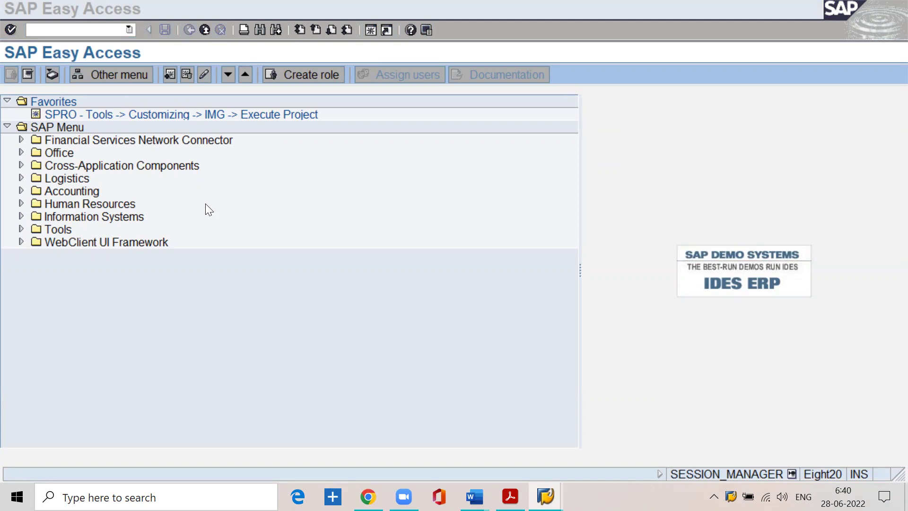
double_click(158, 118)
left_click(106, 70)
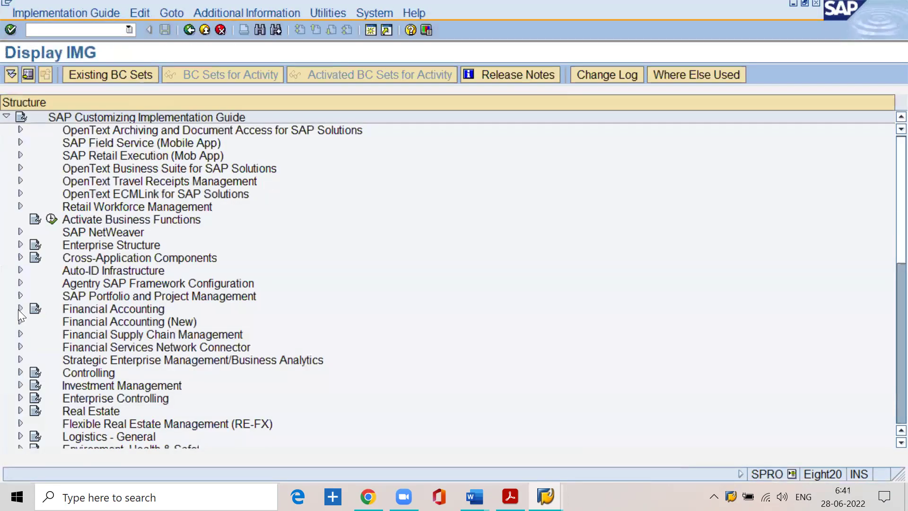
- Expand Enterprise Structure, Definition and Financial Accounting in the implementation guide
left_click(19, 309)
left_click(19, 294)
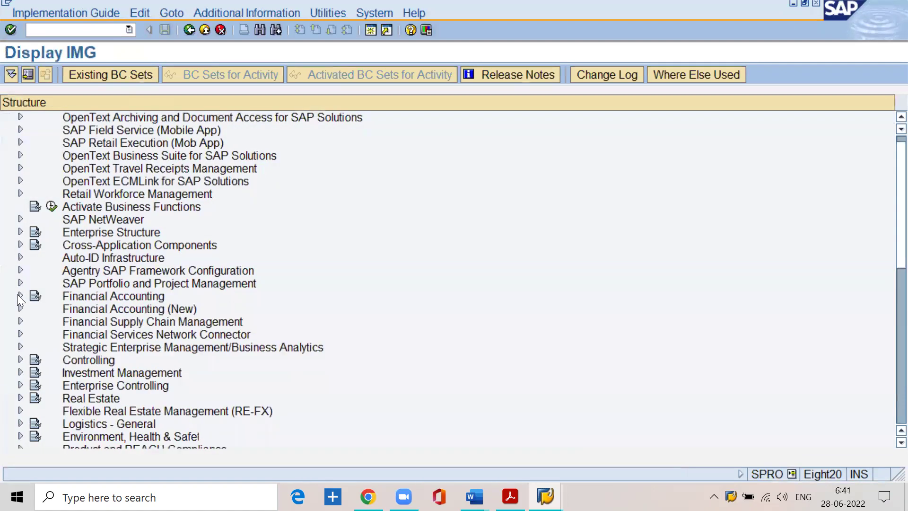
left_click(20, 232)
left_click(33, 256)
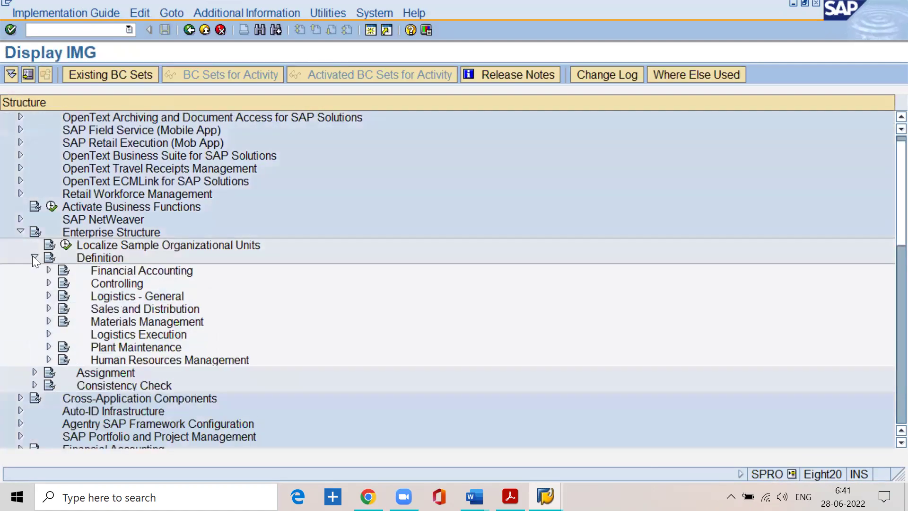
left_click(48, 270)
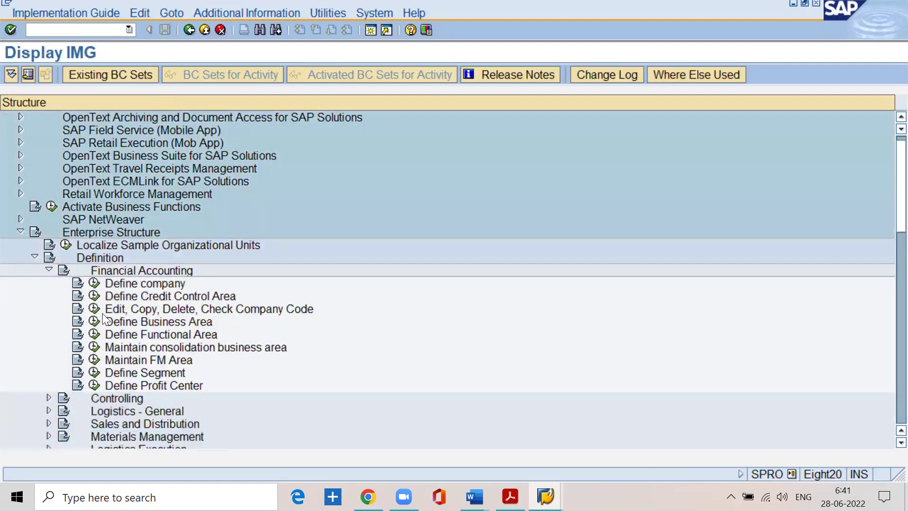
- Run Edit, Copy, Delete, Check Company Code, choose Edit Company Code Data and accept displaying the locked data
left_click(95, 308)
double_click(148, 156)
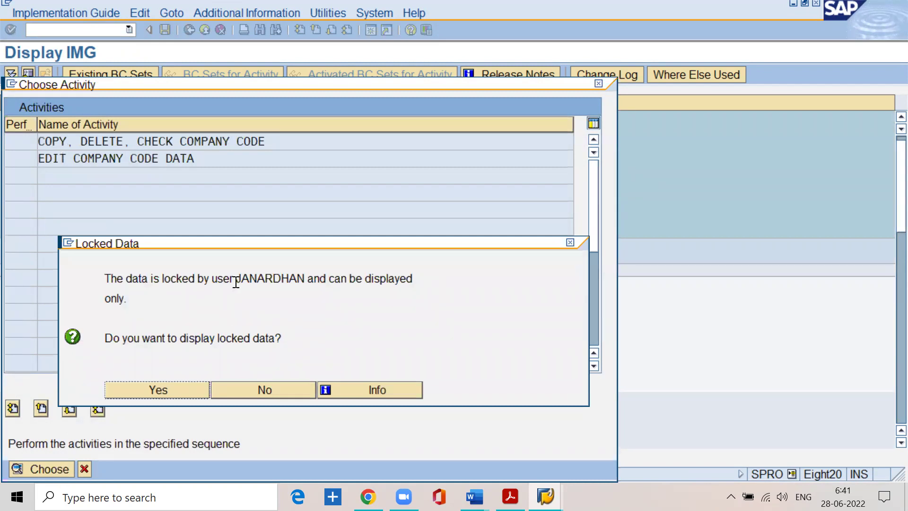
left_click_drag(236, 282, 307, 281)
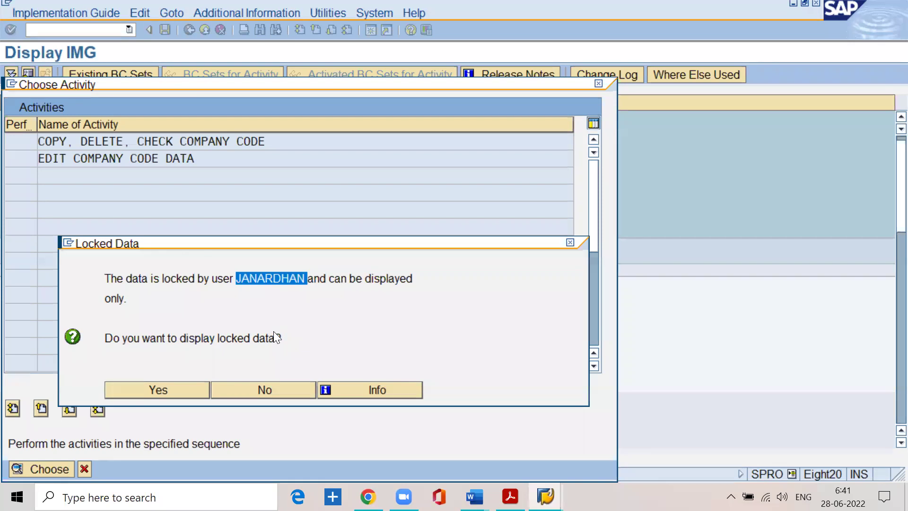
left_click(184, 389)
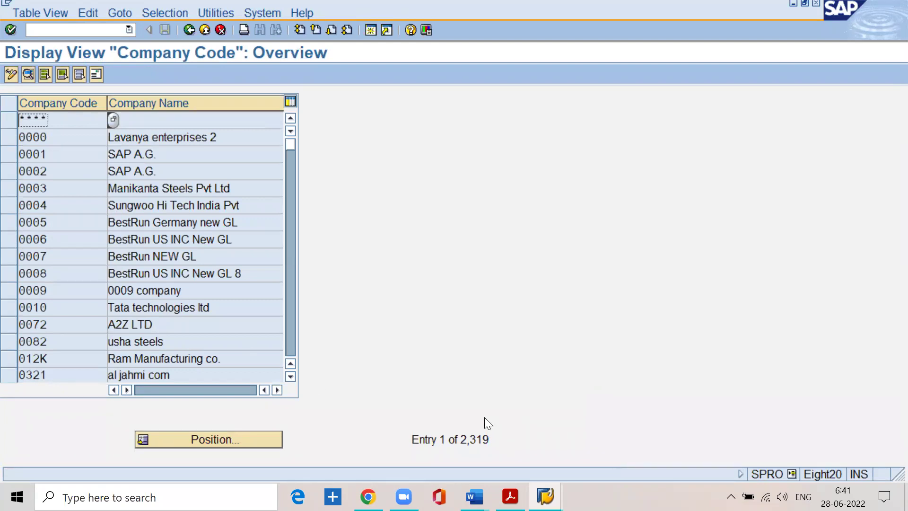
- Leave the display-only company code overview and reopen Edit Company Code Data in change mode
left_click(189, 31)
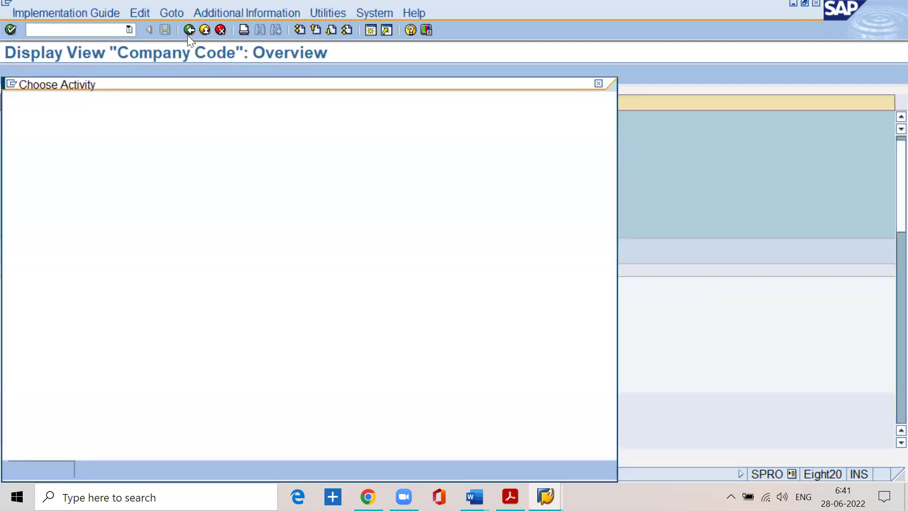
double_click(121, 159)
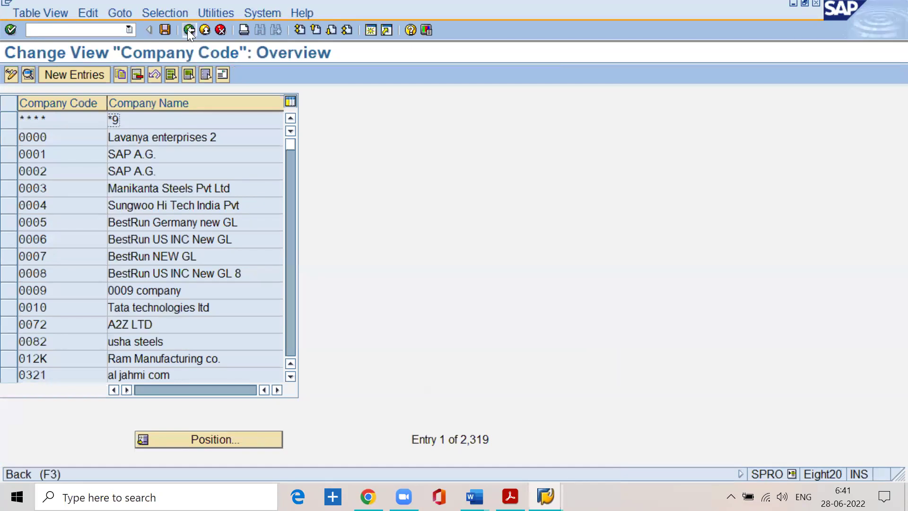
- Start a second session, run SPRO from the favorites and display the SAP Reference IMG there
left_click(371, 29)
double_click(83, 113)
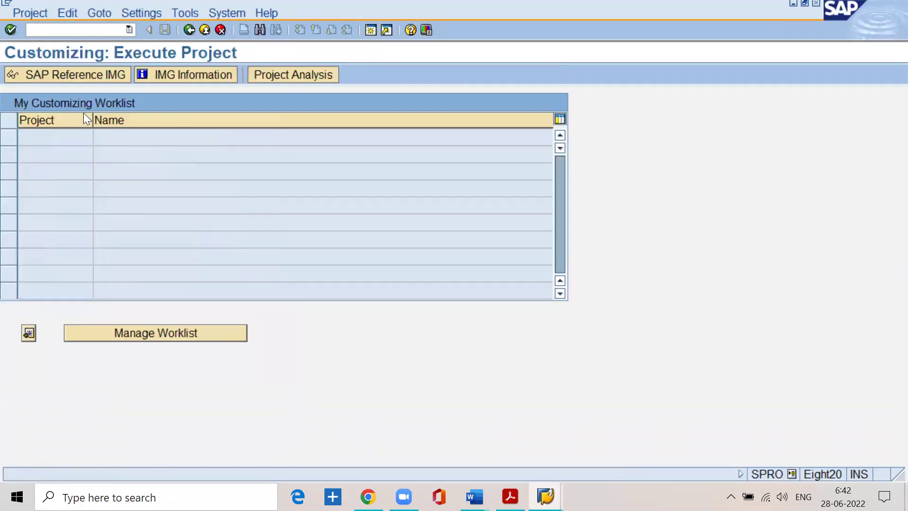
left_click(77, 69)
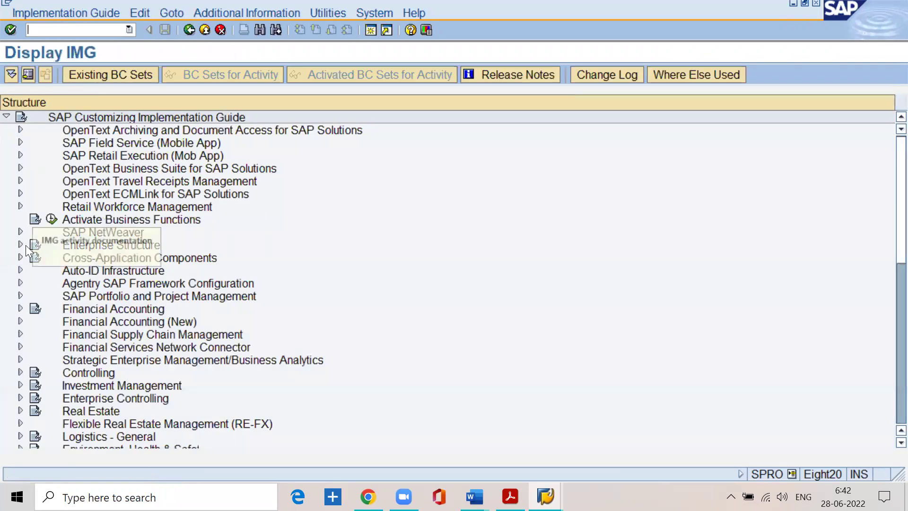
- Expand Enterprise Structure down to the Financial Accounting definitions in the second session
left_click(21, 245)
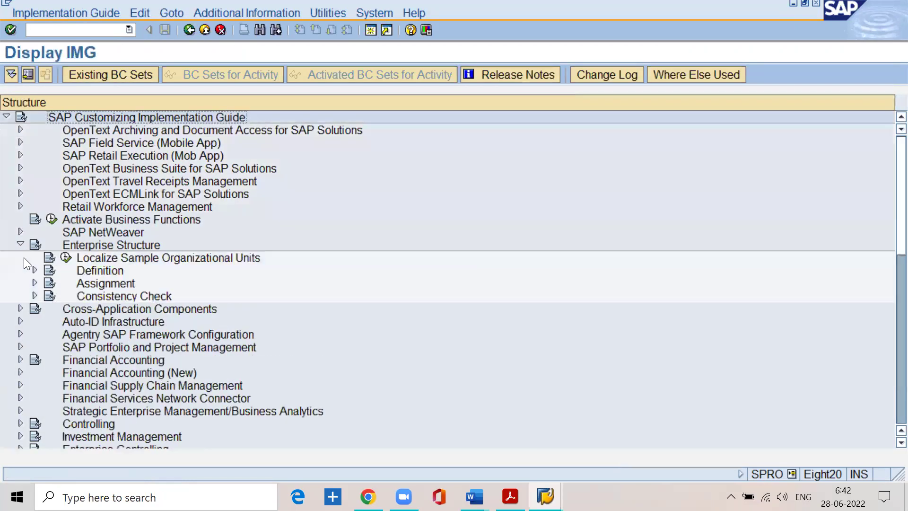
left_click(35, 270)
left_click(48, 283)
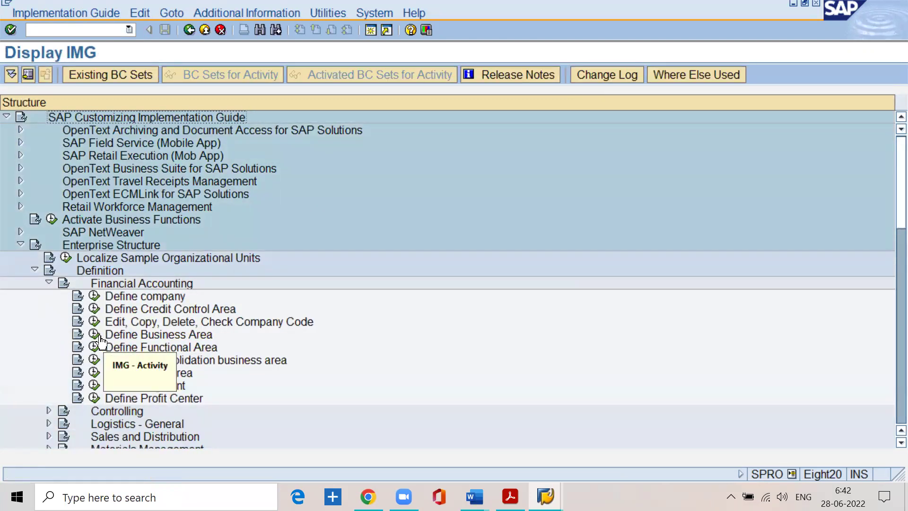
- Try to open Edit Company Code Data in the second session, decline displaying the locked data, and close the activity selection
left_click(95, 321)
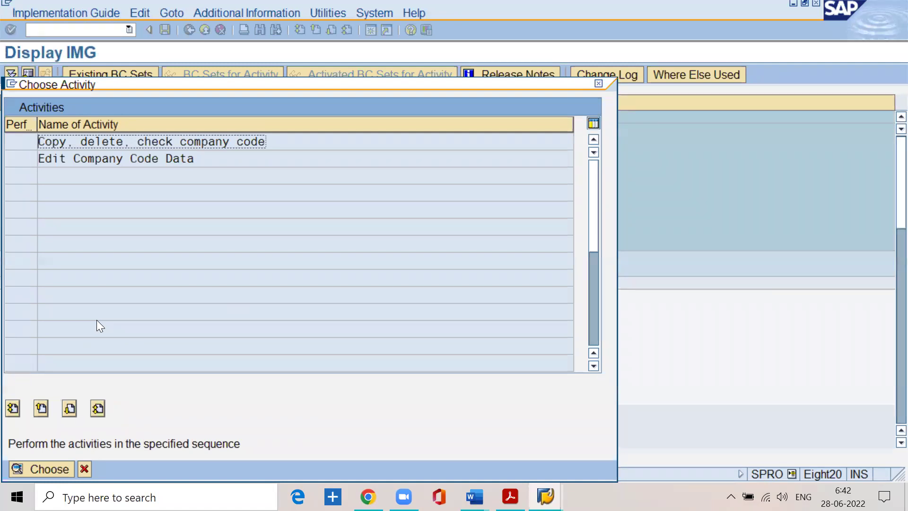
left_click(110, 160)
double_click(109, 160)
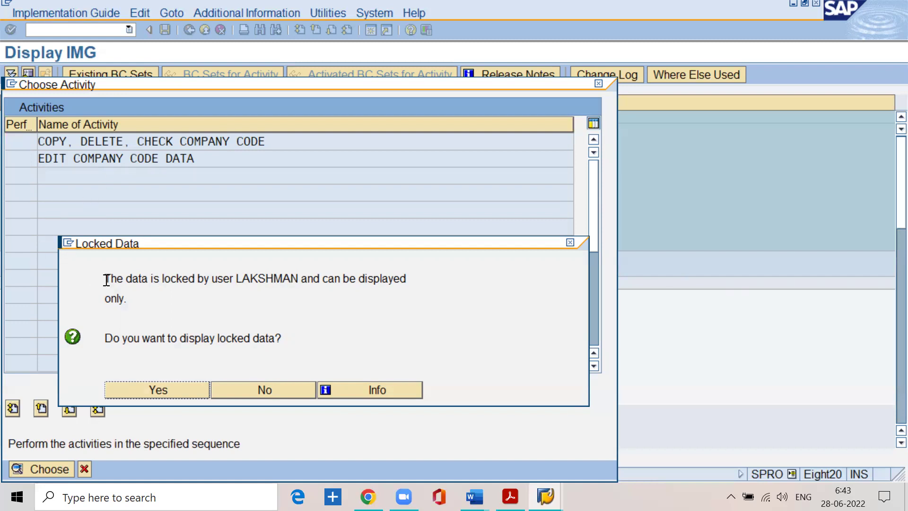
left_click_drag(107, 280, 262, 278)
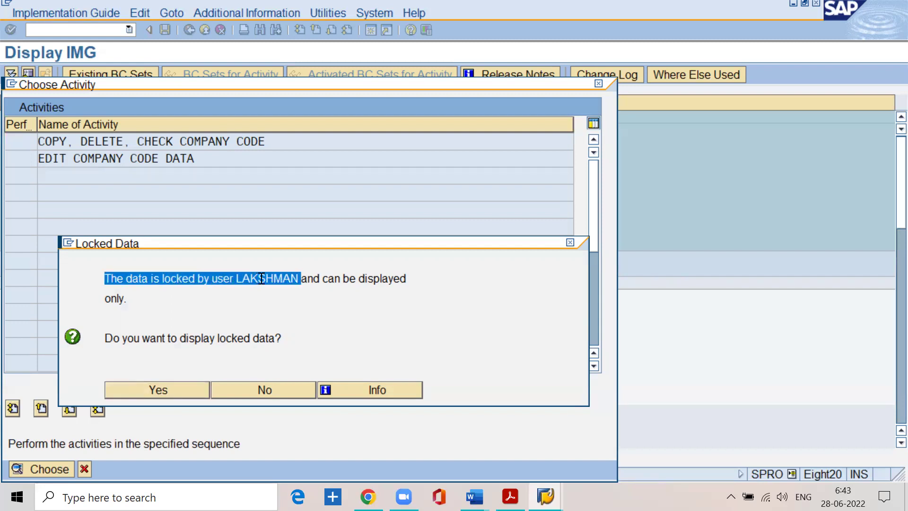
left_click(297, 293)
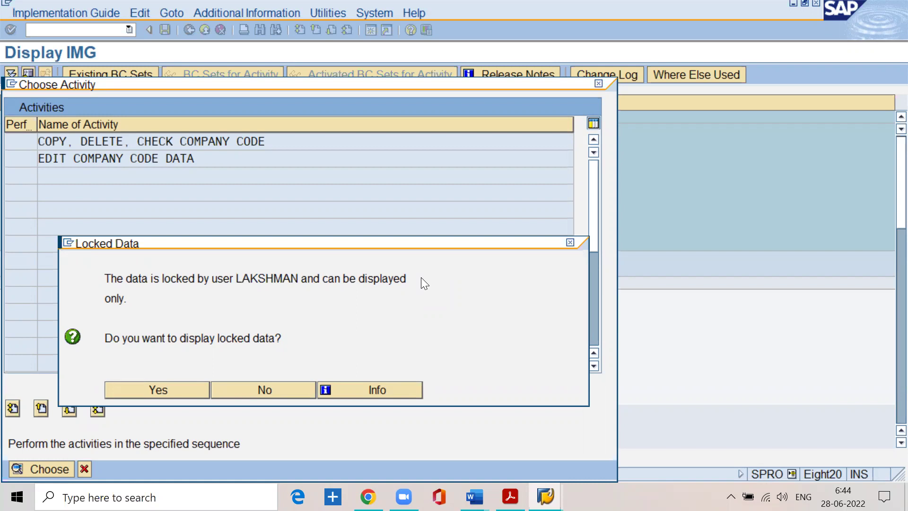
left_click(279, 389)
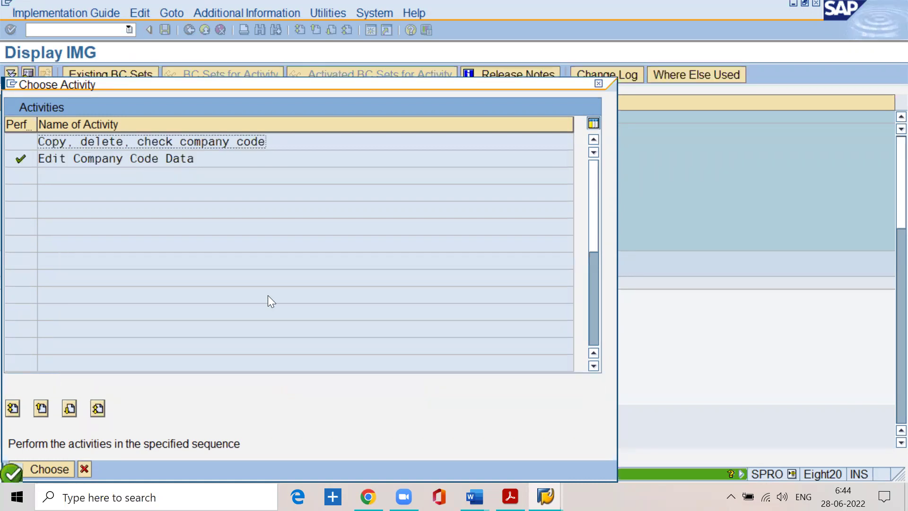
left_click(84, 470)
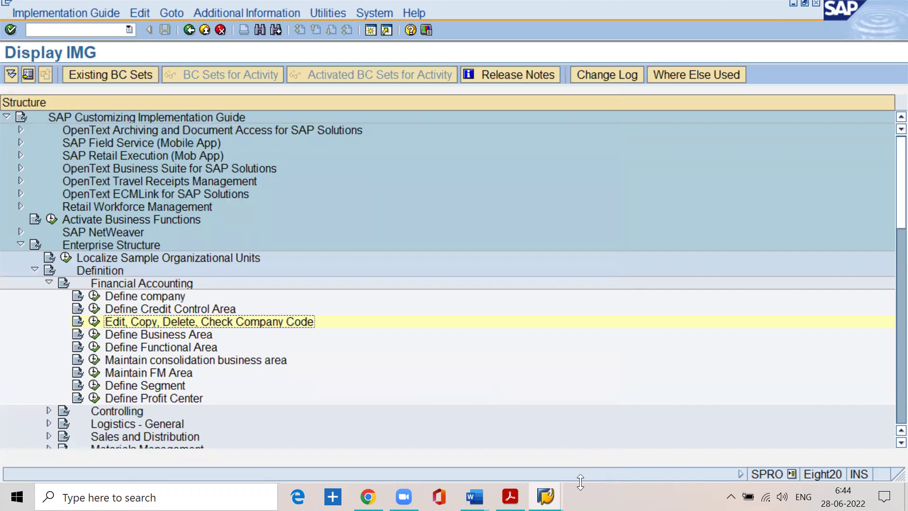
- Switch to the session holding the company code change view to check it, and return to the Display IMG session
mouse_move(545, 496)
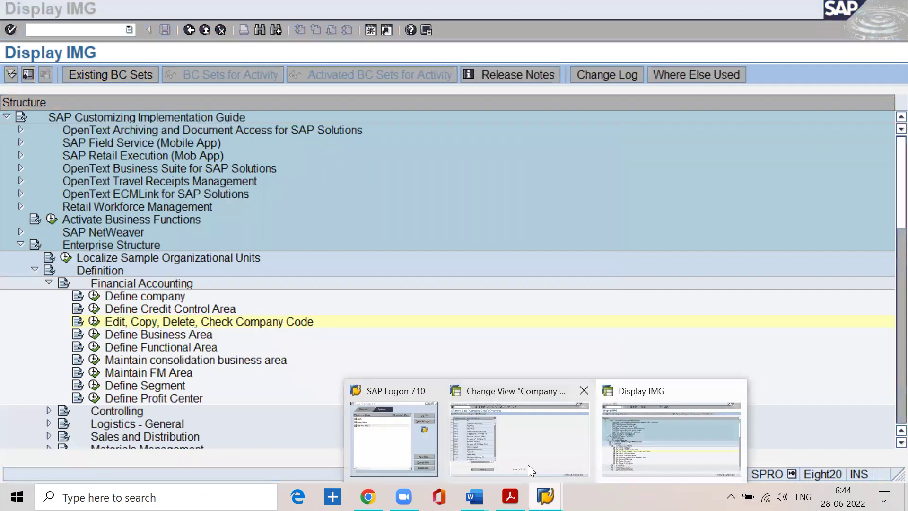
left_click(528, 465)
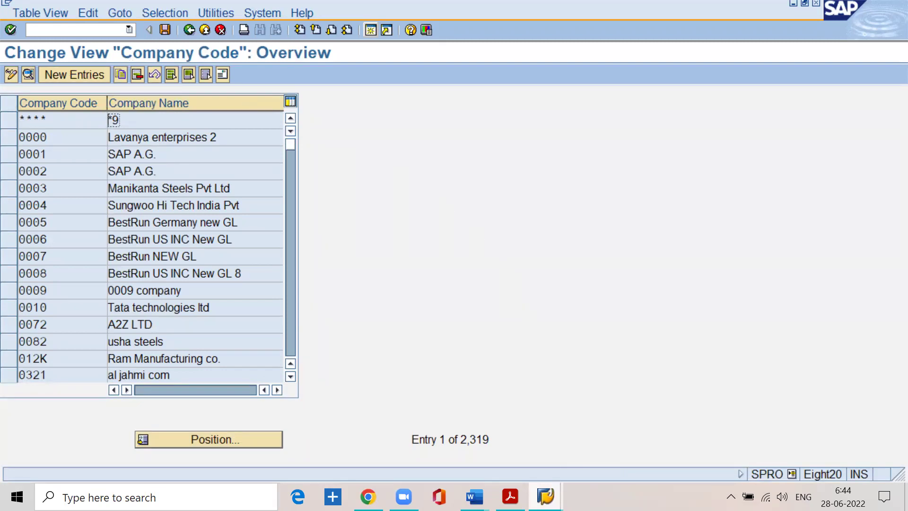
mouse_move(546, 496)
left_click(609, 451)
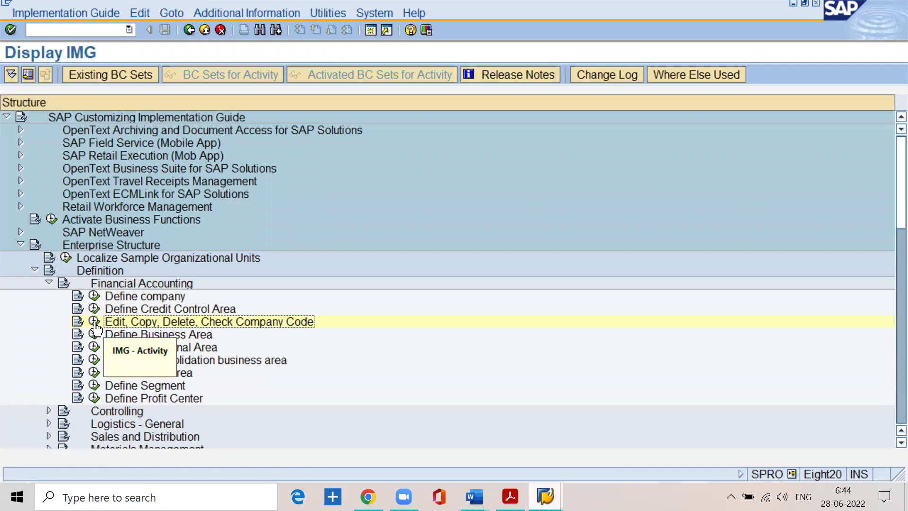
- Reopen Edit Company Code Data in the second session and accept displaying the locked data
left_click(95, 321)
double_click(113, 161)
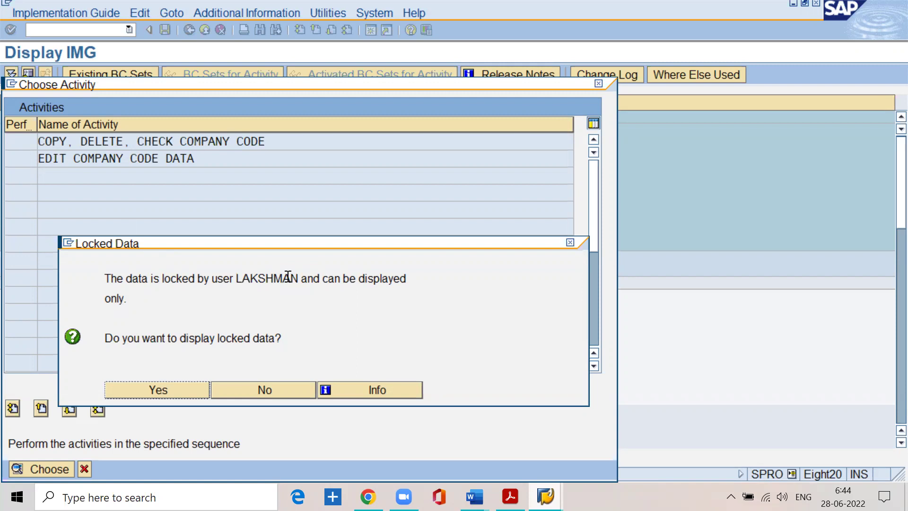
left_click(173, 394)
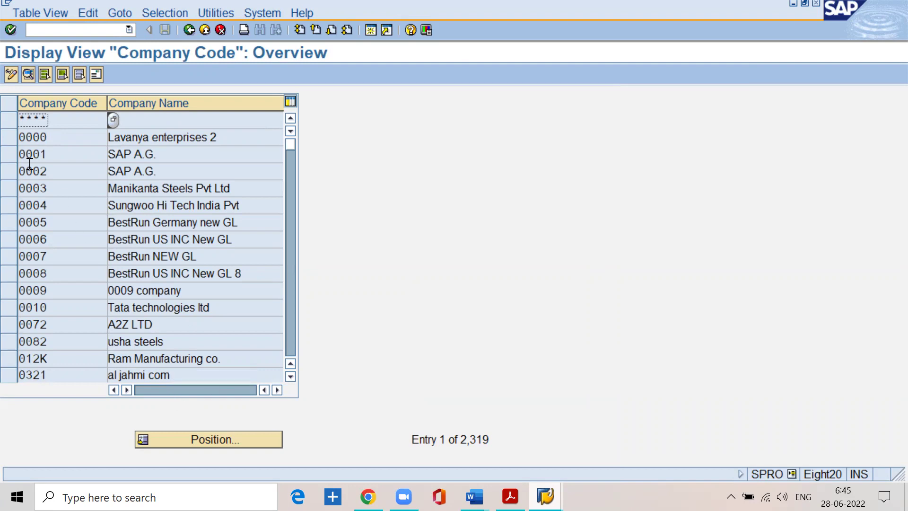
- Leave the company code overview by running transaction /nsm12 to open the lock entry selection
left_click(29, 31)
type("/nsm12")
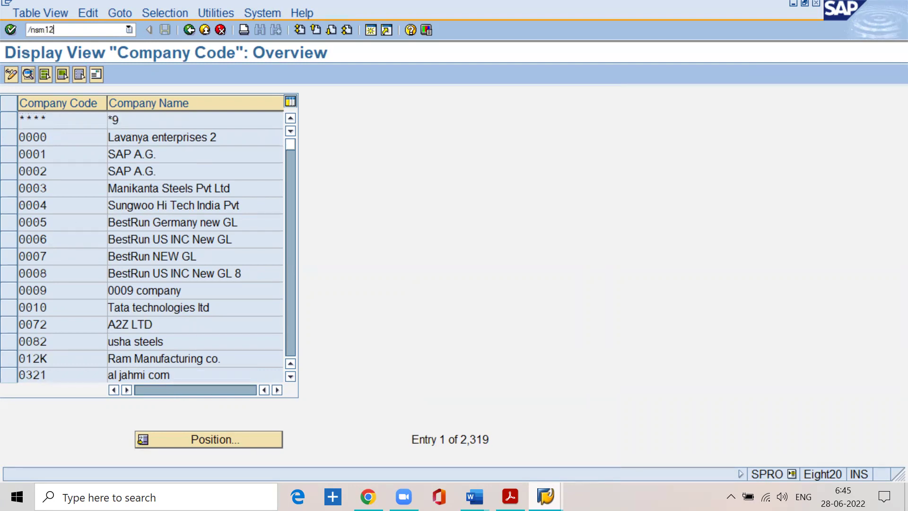
key("Return")
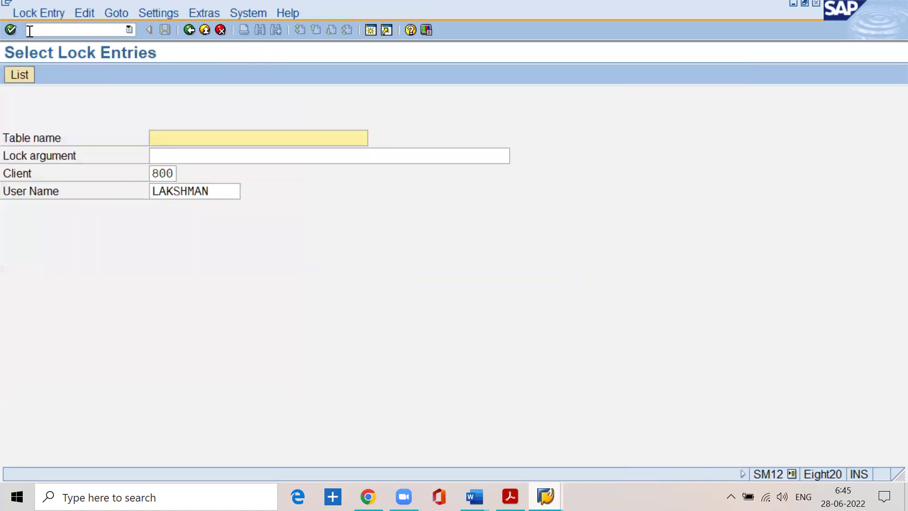
- List the lock entries for client 800 and the preset user name
left_click(217, 195)
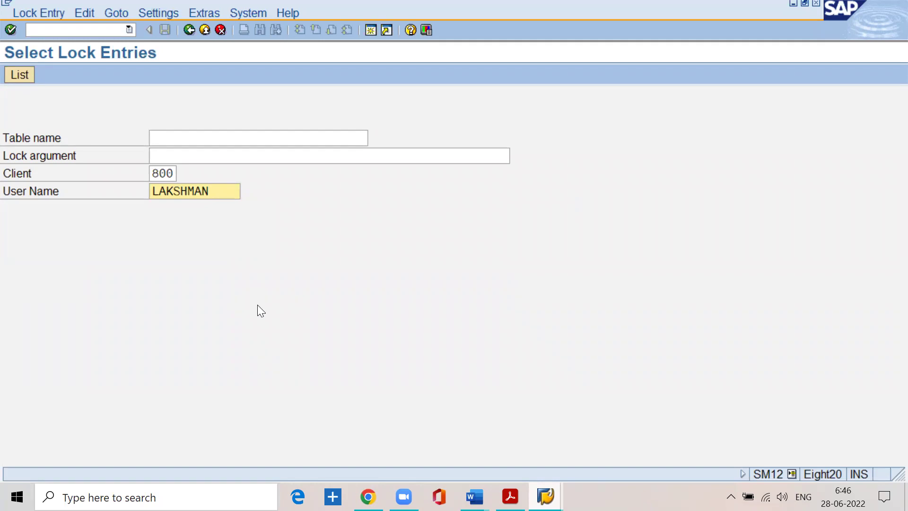
left_click(46, 12)
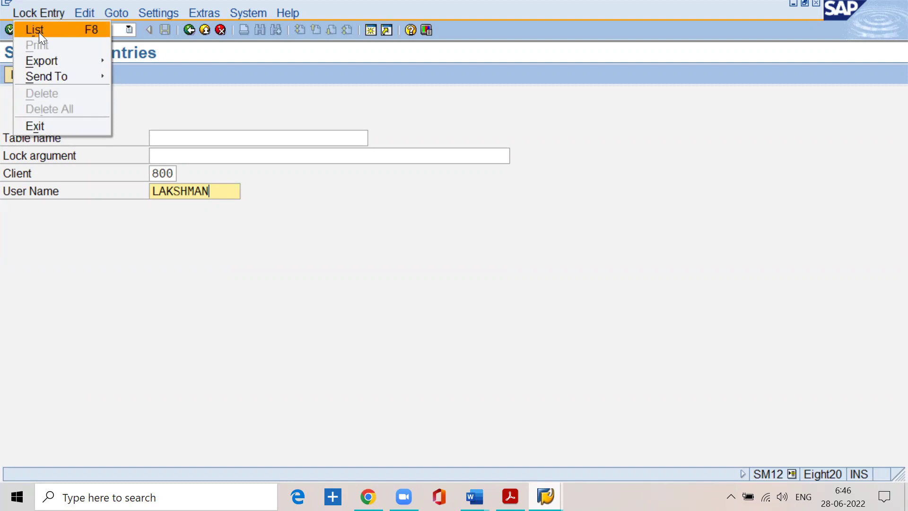
left_click(39, 32)
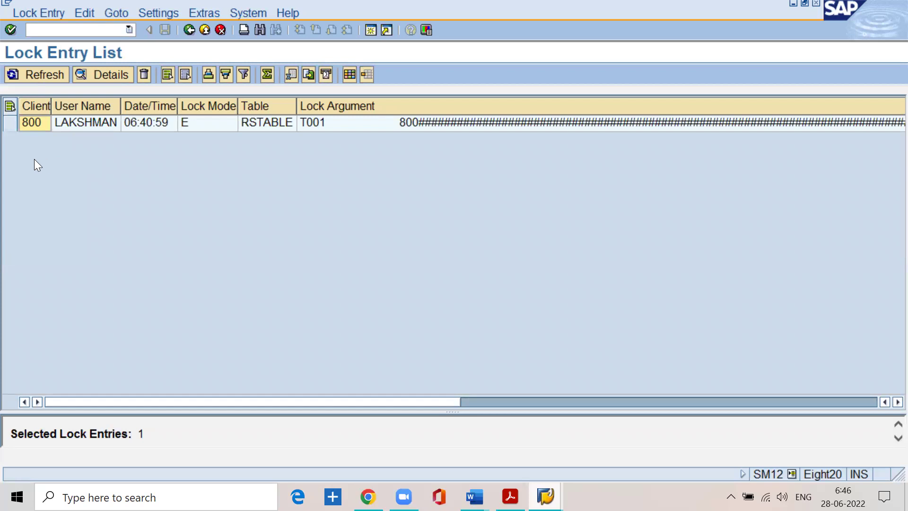
left_click(34, 13)
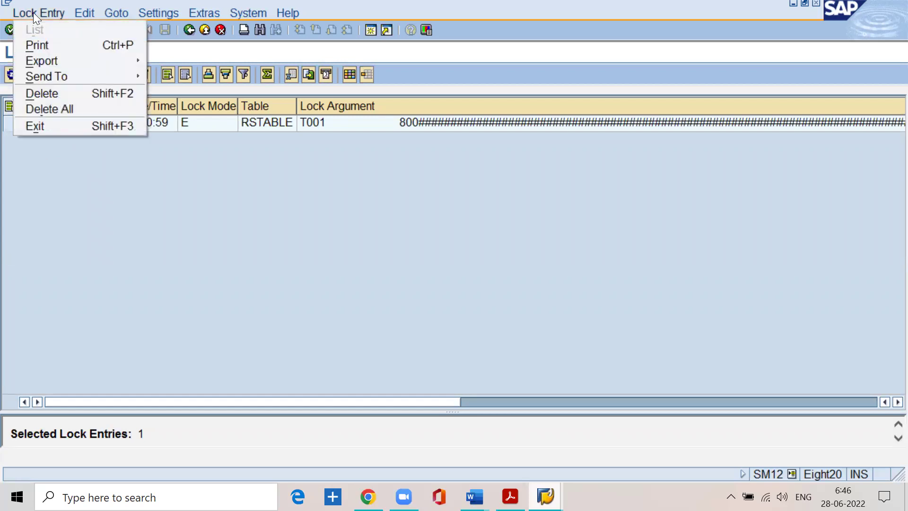
left_click(54, 108)
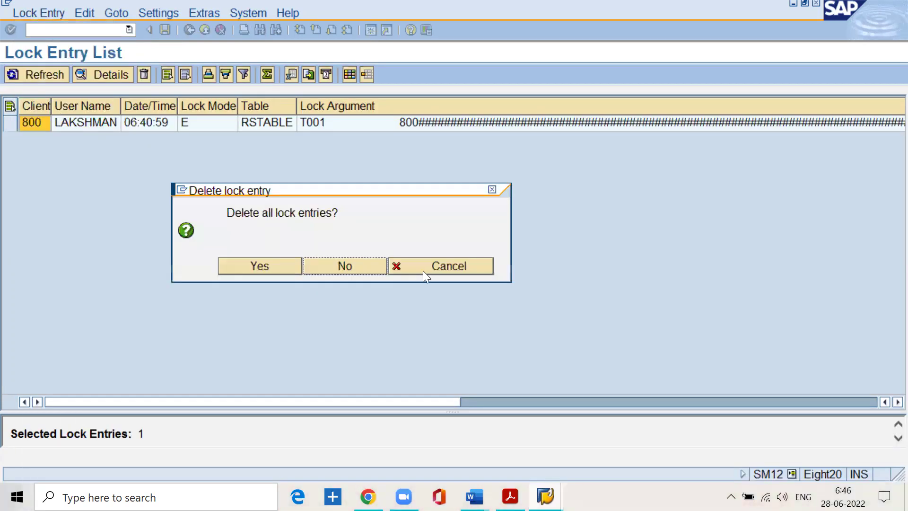
left_click(260, 266)
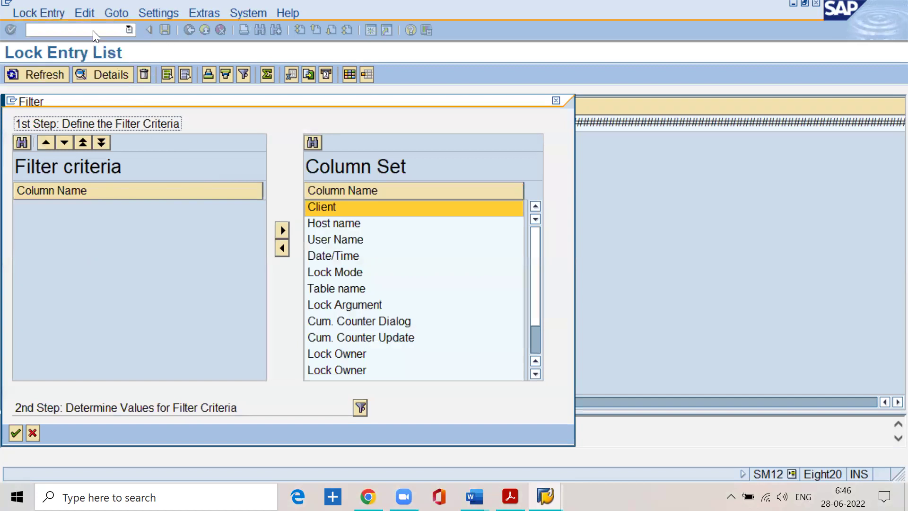
left_click(32, 432)
- Delete all entries in the lock entry list and confirm the deletion
left_click(42, 12)
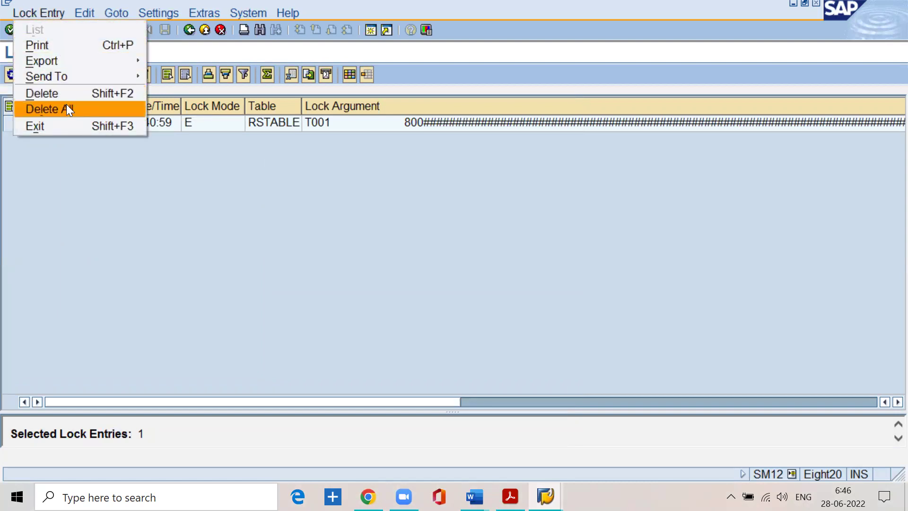
left_click(68, 107)
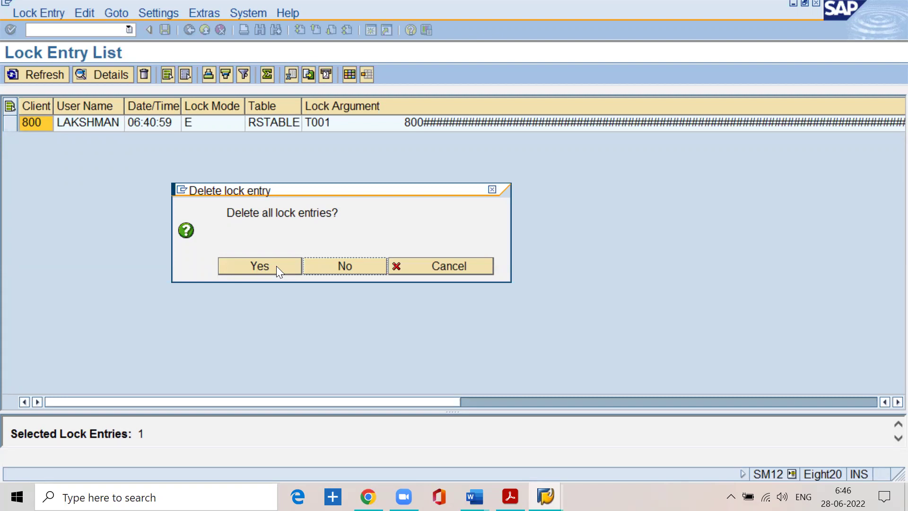
left_click(276, 266)
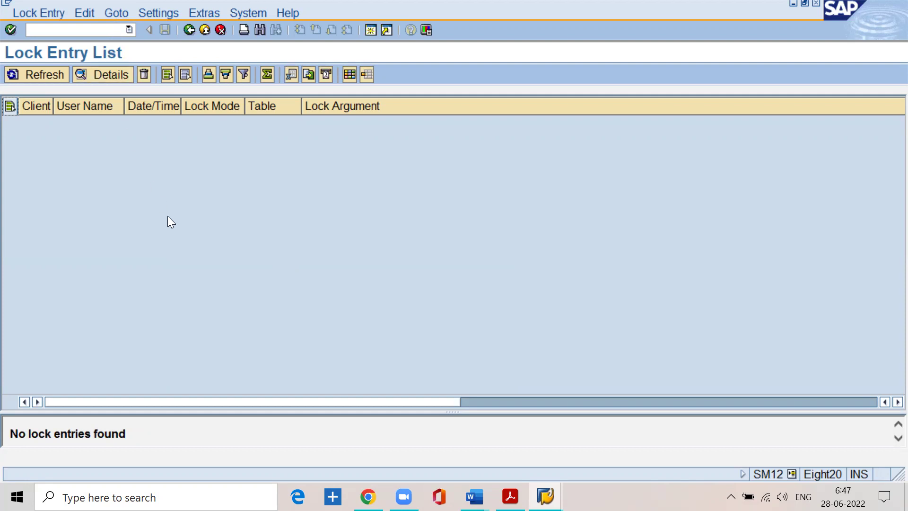
- Return to the lock entry selection and list the lock entries again with the same criteria
left_click(192, 28)
left_click(41, 14)
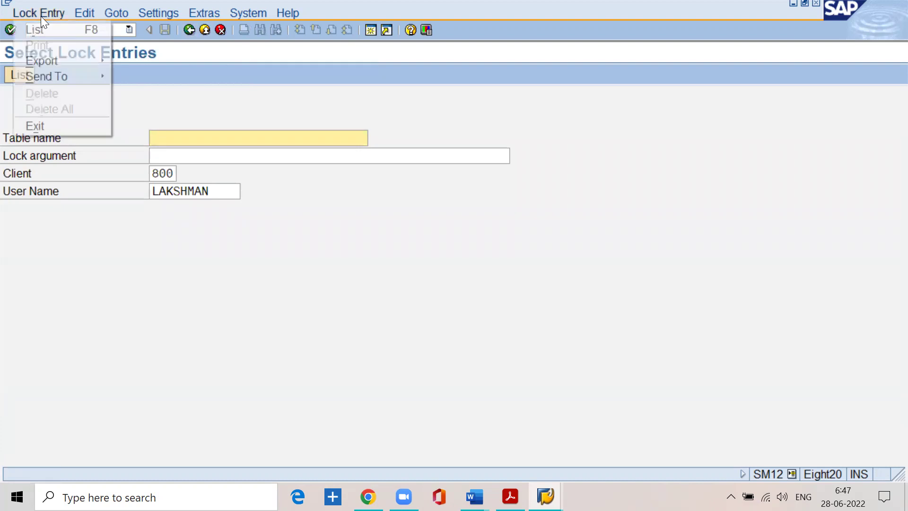
left_click(40, 28)
- Try to delete all lock entries once more, and close the Performance Assistant help text
left_click(39, 13)
left_click(63, 110)
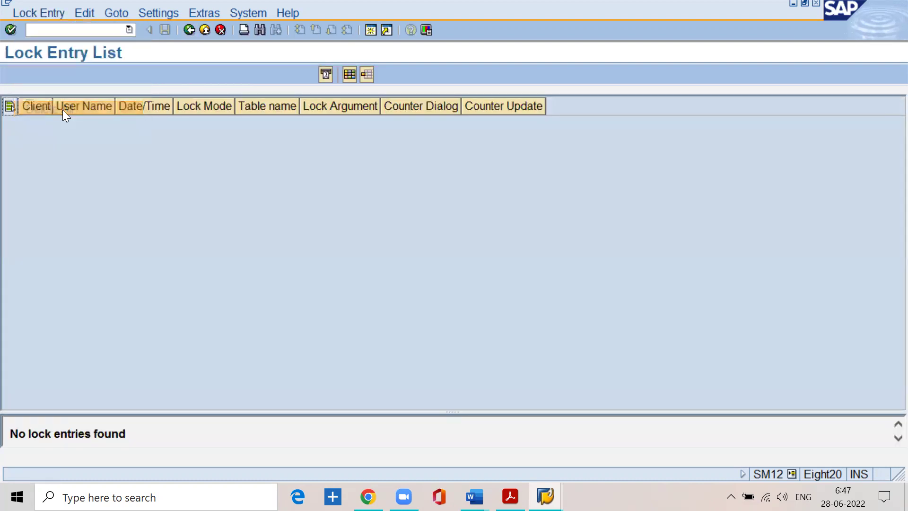
left_click(261, 267)
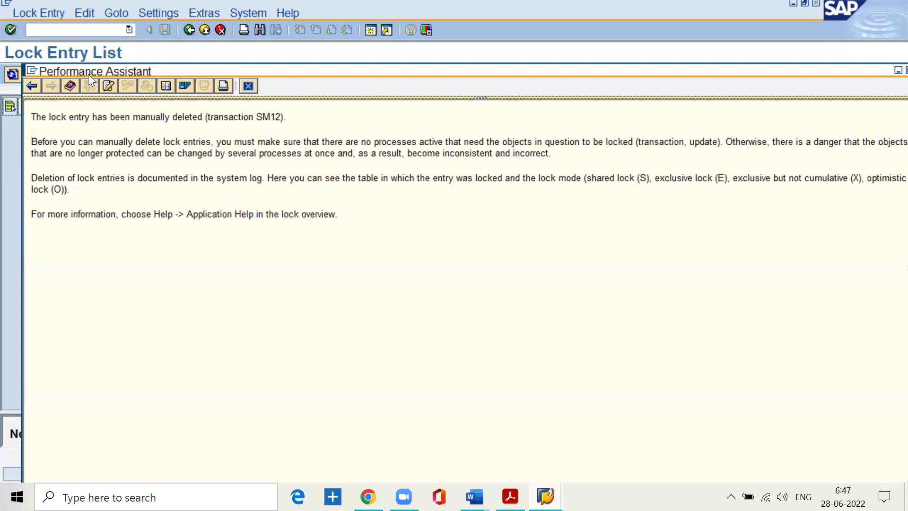
left_click(249, 85)
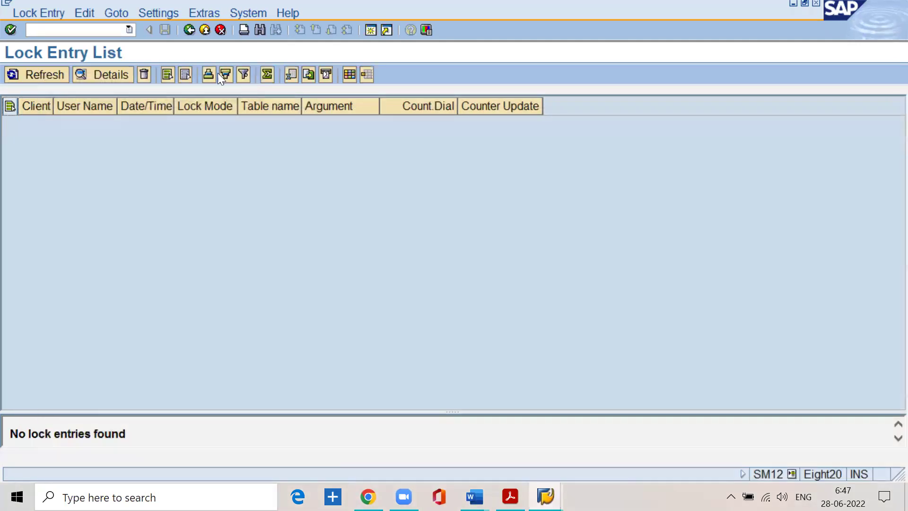
- Leave the lock entry list by running transaction /nspro and open the SAP Reference IMG
type("/")
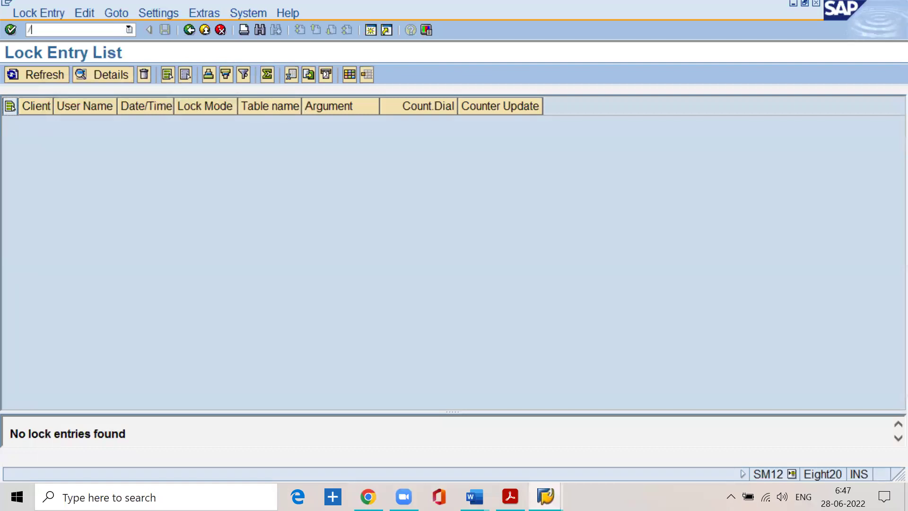
type("nspro")
key("Return")
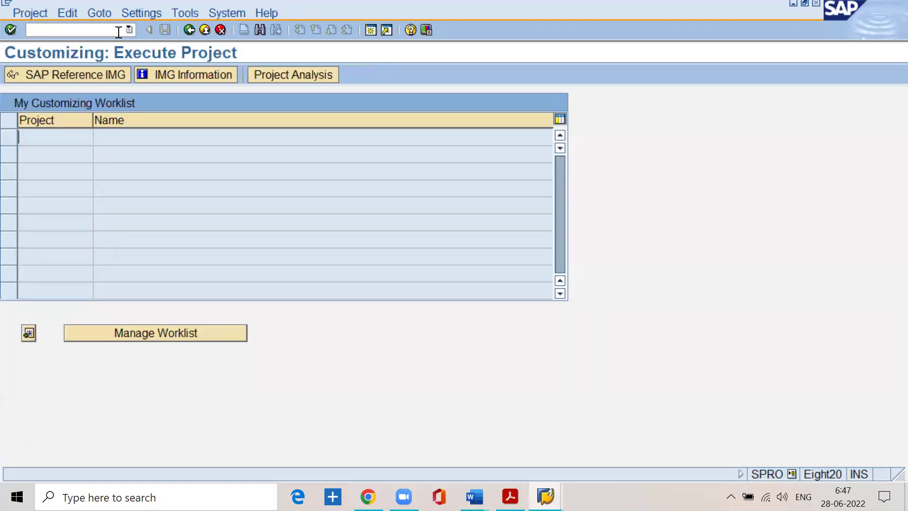
left_click(103, 71)
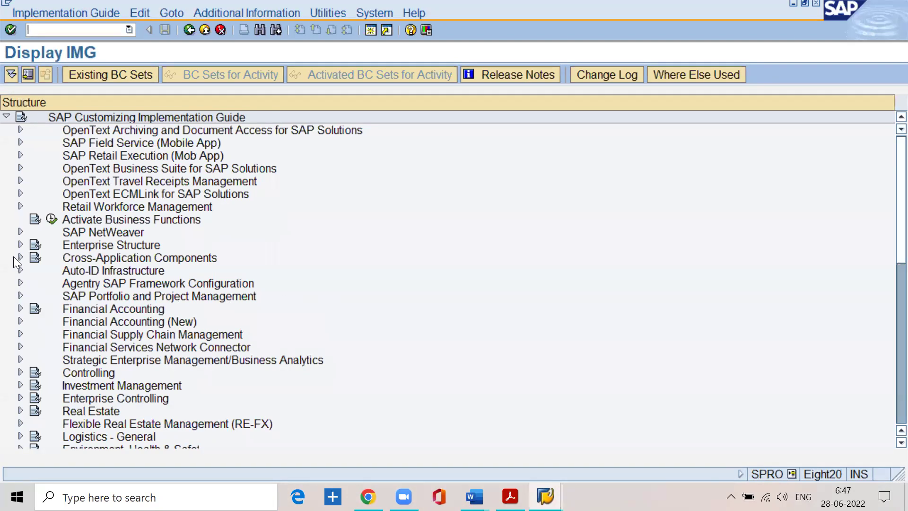
- Open Edit Company Code Data under Enterprise Structure, Definition, Financial Accounting, check that a new entry can be started, and leave the blank entry form
left_click(15, 243)
left_click(32, 269)
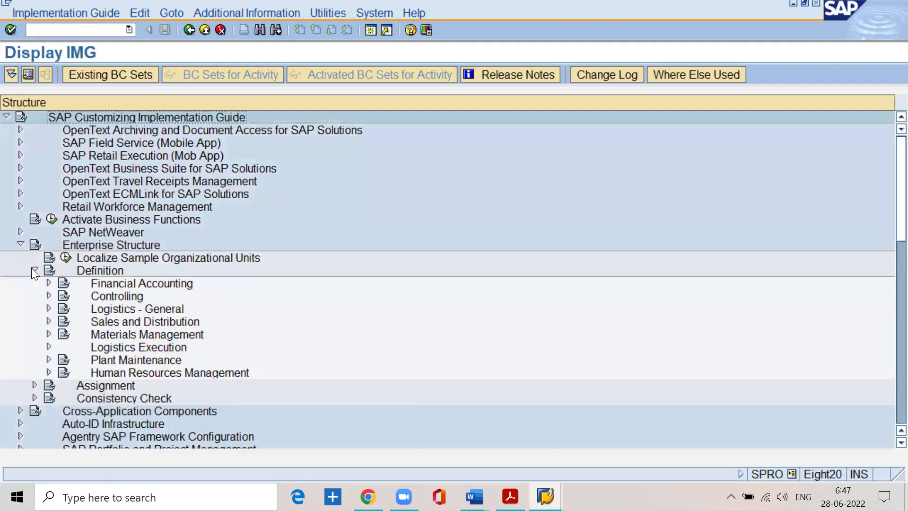
left_click(49, 283)
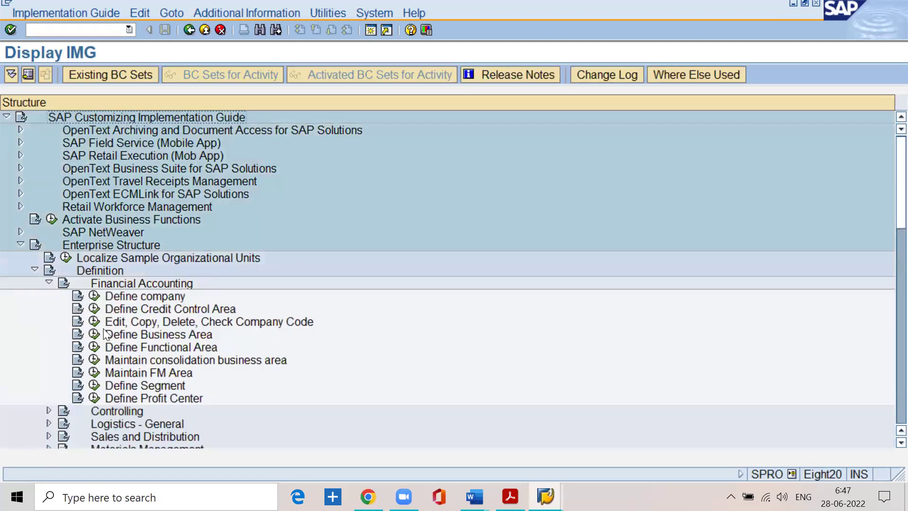
left_click(101, 323)
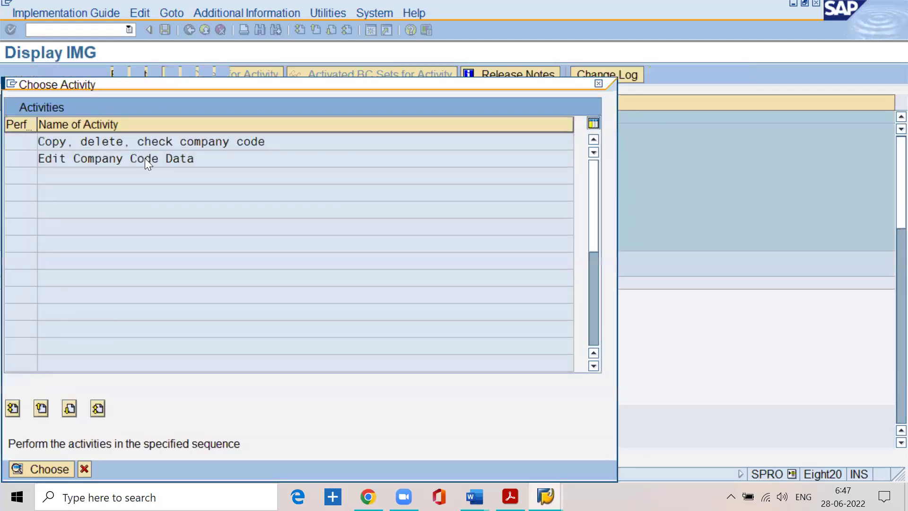
double_click(144, 158)
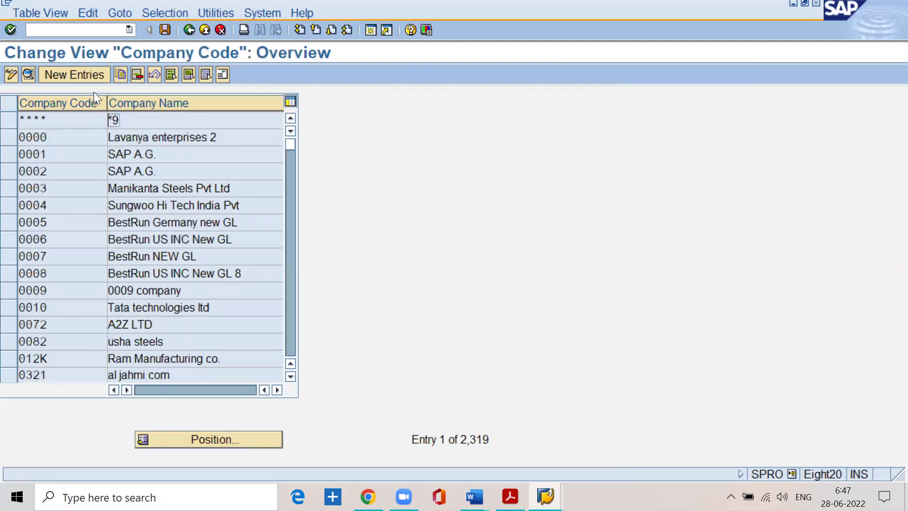
left_click(86, 75)
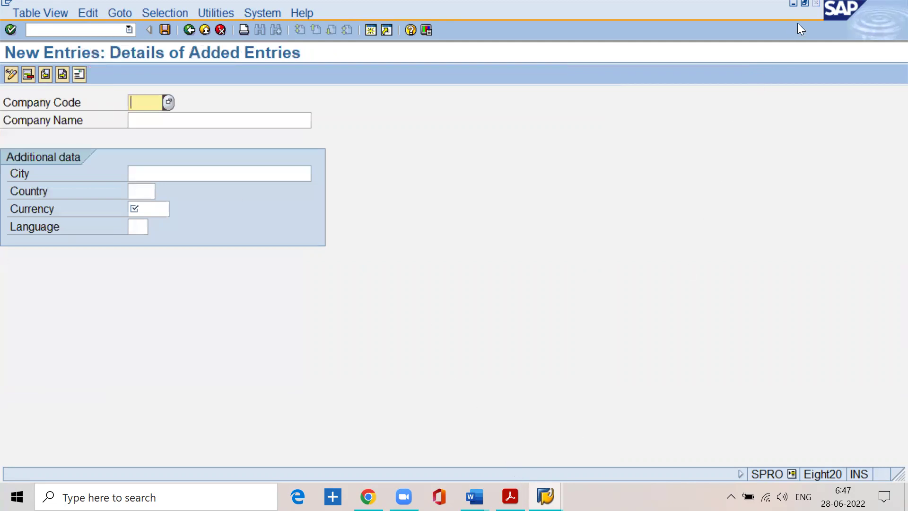
key("F3")
- Switch to FI material.pdf in Acrobat Reader and read the Step 1.5 explanation of consolidation business areas, marking the lines being read
mouse_move(510, 497)
left_click(491, 473)
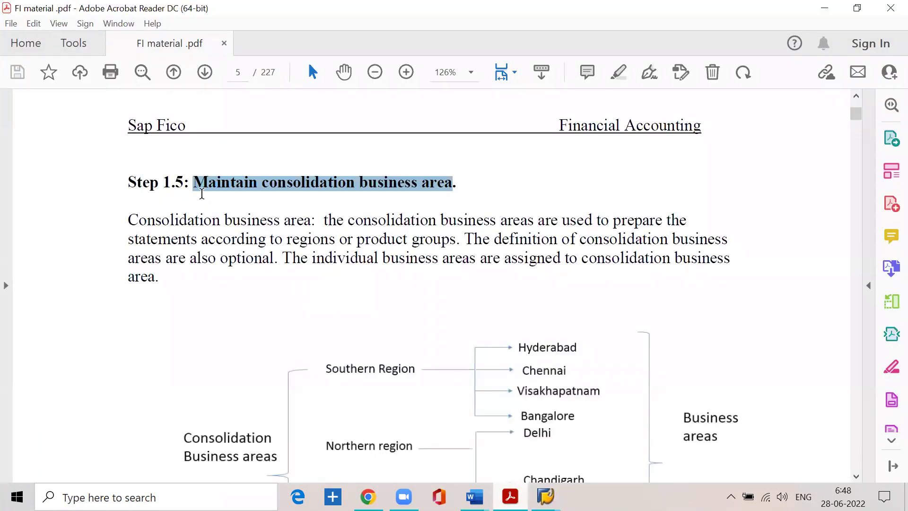
left_click(459, 181)
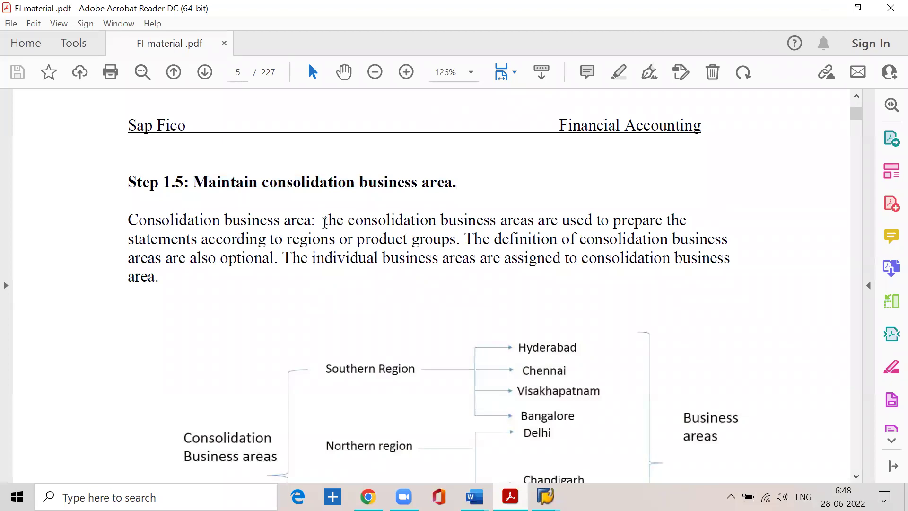
left_click_drag(325, 223, 681, 226)
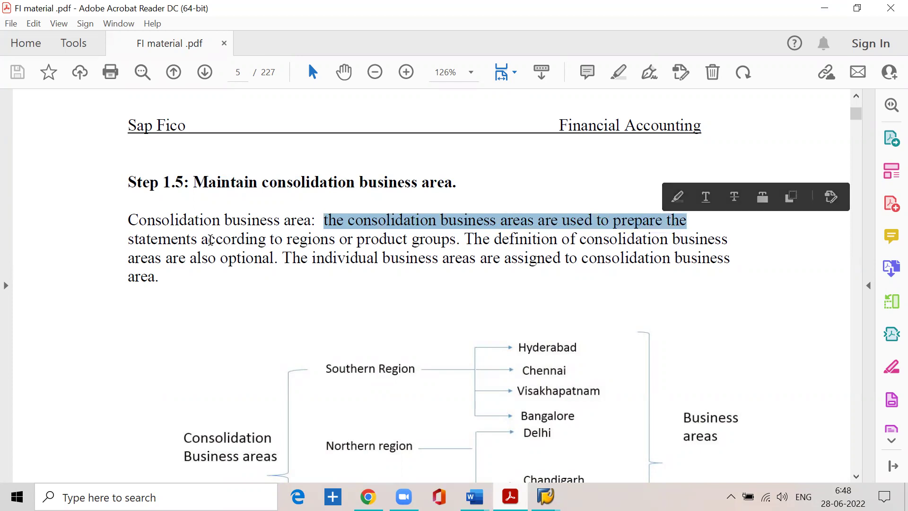
left_click(205, 241)
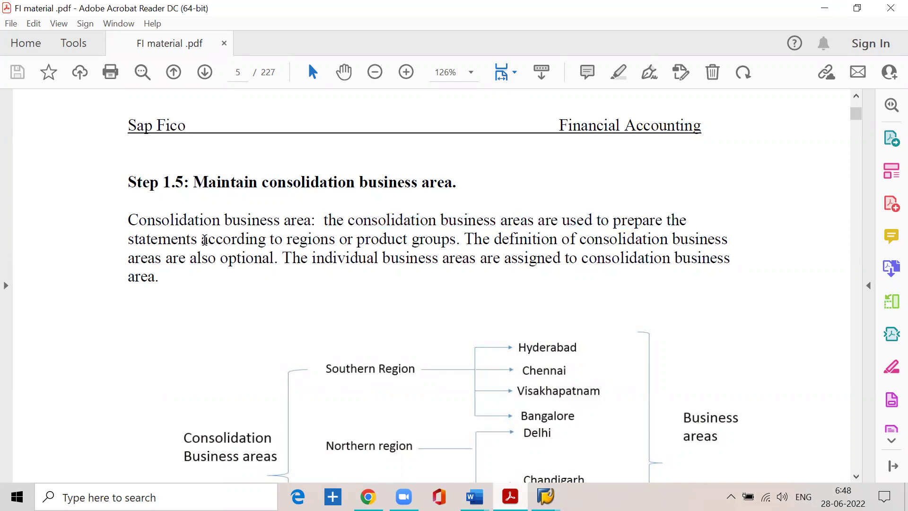
left_click_drag(205, 240, 452, 245)
left_click_drag(323, 221, 686, 221)
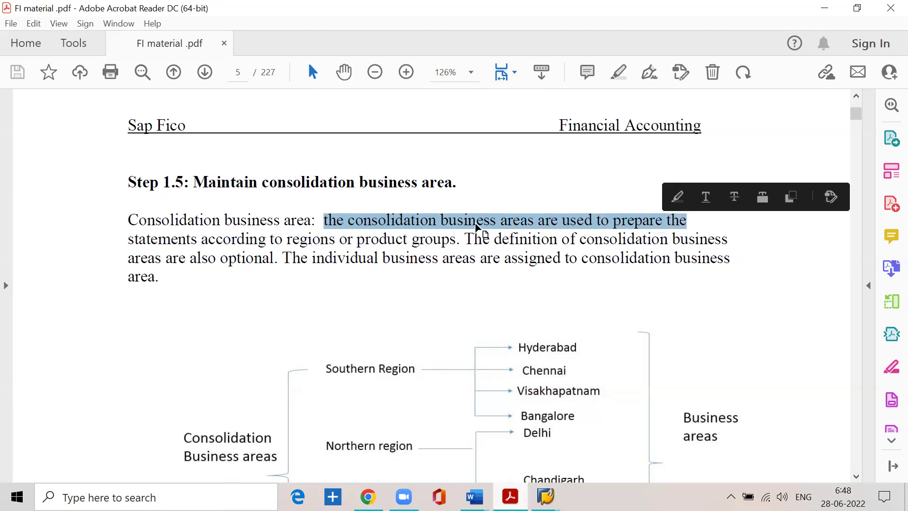
left_click(202, 240)
left_click_drag(203, 240, 723, 241)
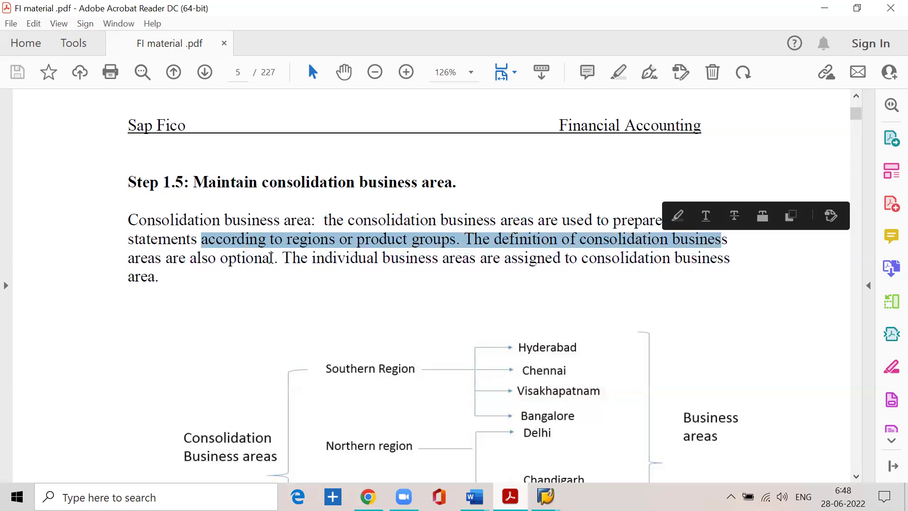
left_click_drag(173, 256, 713, 268)
left_click(159, 278)
- Examine the diagram of consolidation business areas, marking the Southern, Northern, Western and Eastern regions in turn
scroll(277, 291, "down", 3)
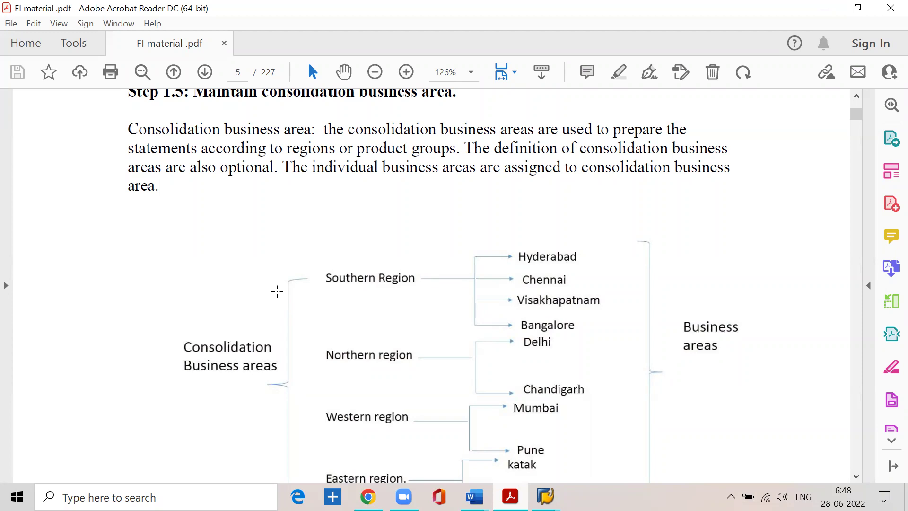
left_click_drag(322, 293, 414, 274)
left_click_drag(322, 338, 413, 373)
left_click_drag(321, 399, 414, 430)
scroll(344, 370, "down", 2)
left_click_drag(318, 397, 411, 441)
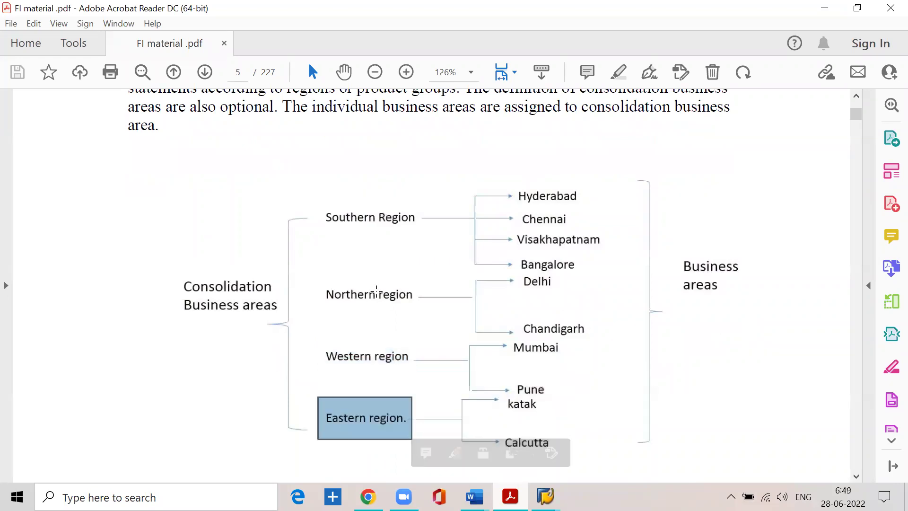
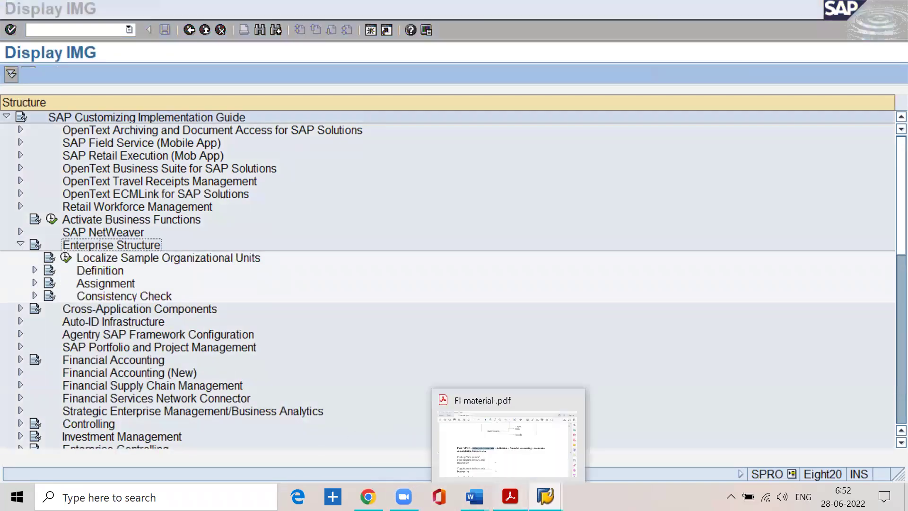
- Check the definition node of the path in FI material.pdf and expand Definition under Enterprise Structure in the SAP IMG
left_click(511, 497)
left_click_drag(383, 258, 448, 266)
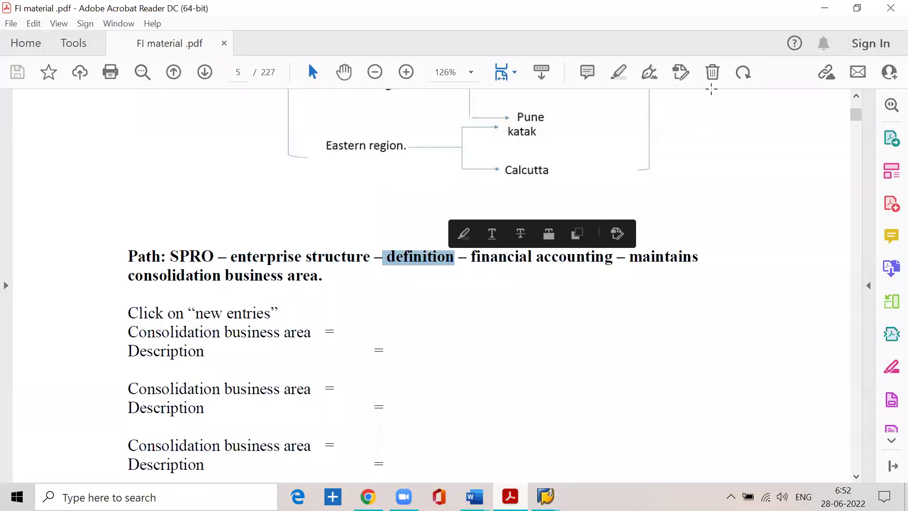
left_click(825, 8)
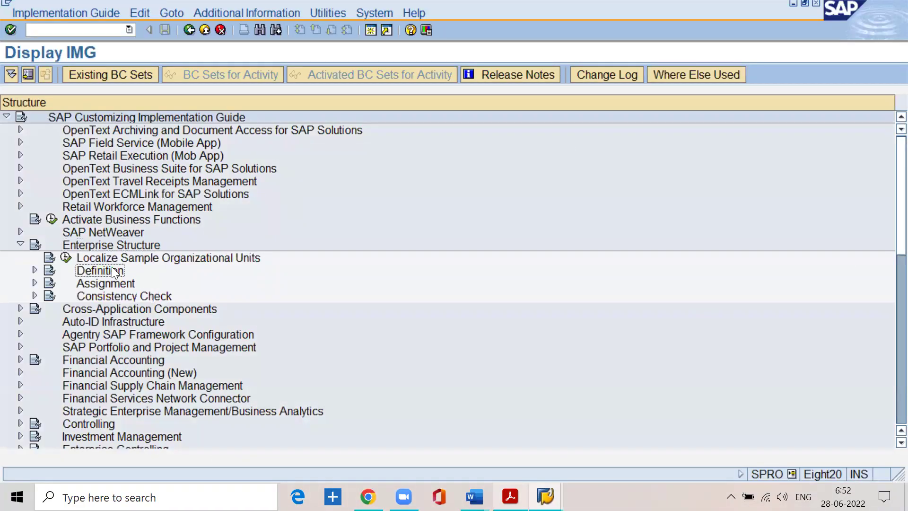
left_click(34, 270)
- Check the financial accounting node of the path in FI material.pdf and expand Financial Accounting under Definition in the SAP IMG
left_click(510, 497)
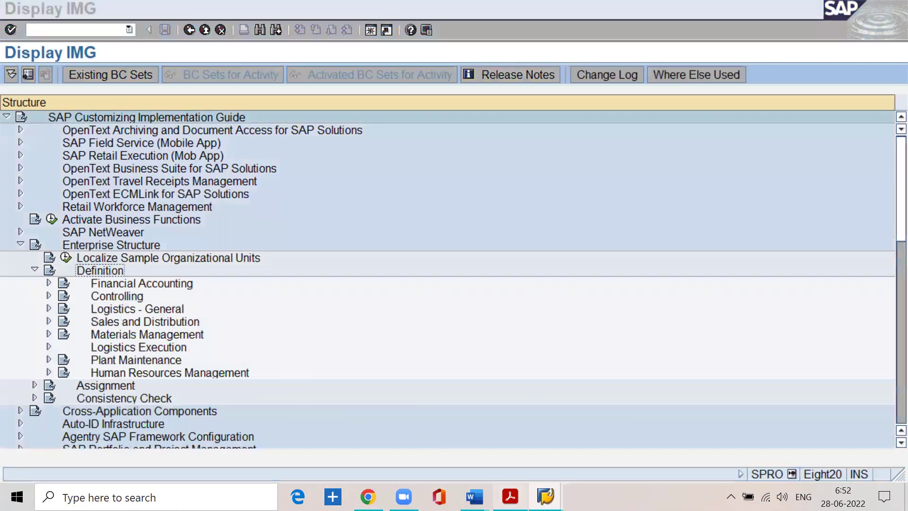
left_click(474, 259)
left_click_drag(475, 260, 613, 259)
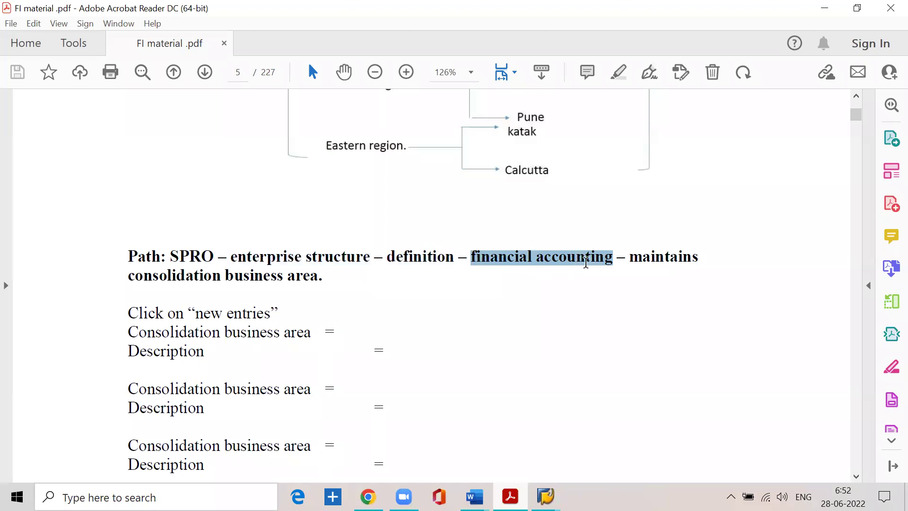
left_click(827, 8)
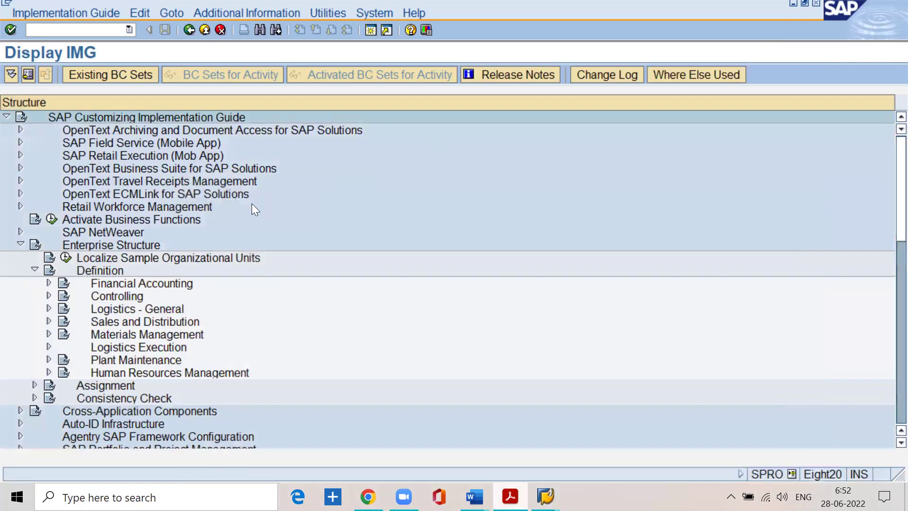
left_click(131, 282)
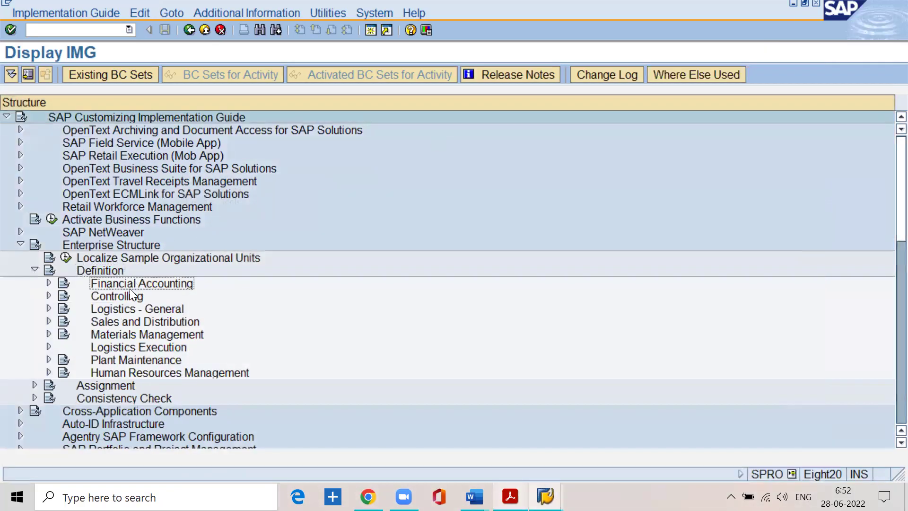
left_click(49, 283)
- Check the last node of the path in FI material.pdf and open the Maintain consolidation business area activity in the SAP IMG
left_click(511, 497)
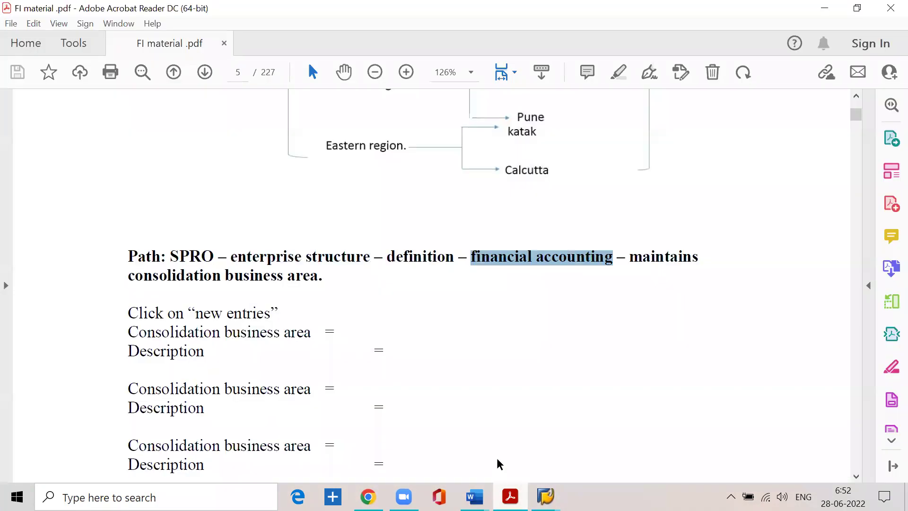
left_click_drag(626, 260, 807, 158)
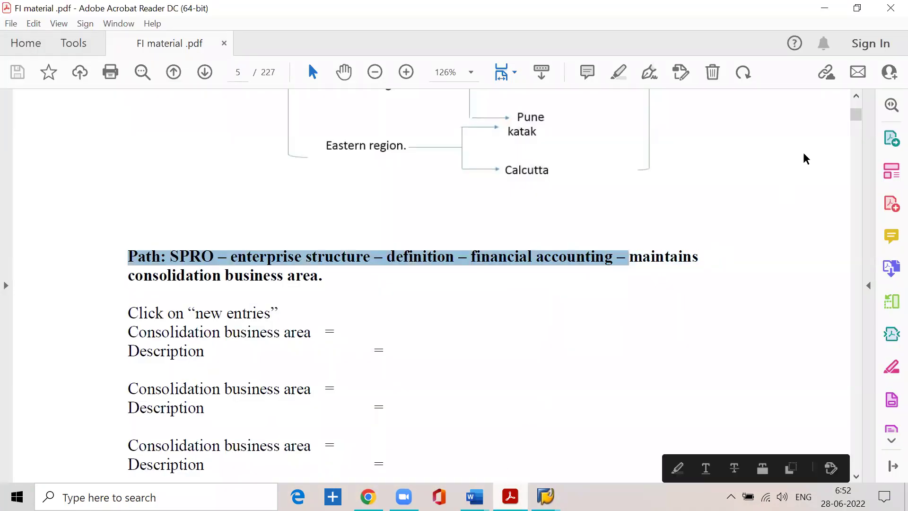
left_click(825, 8)
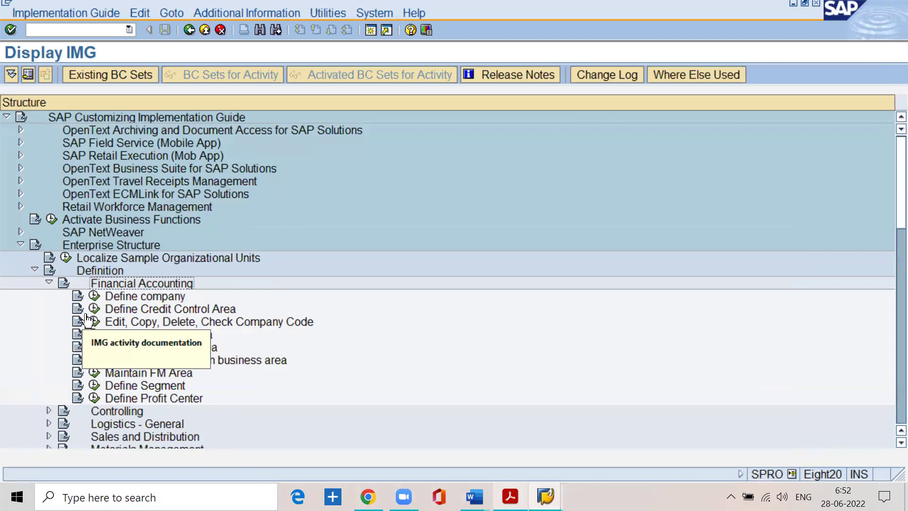
left_click(117, 363)
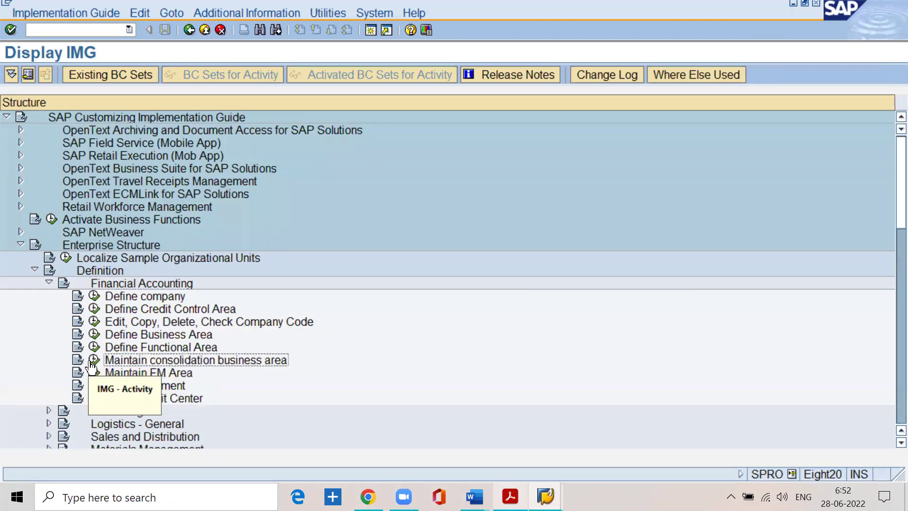
left_click(93, 362)
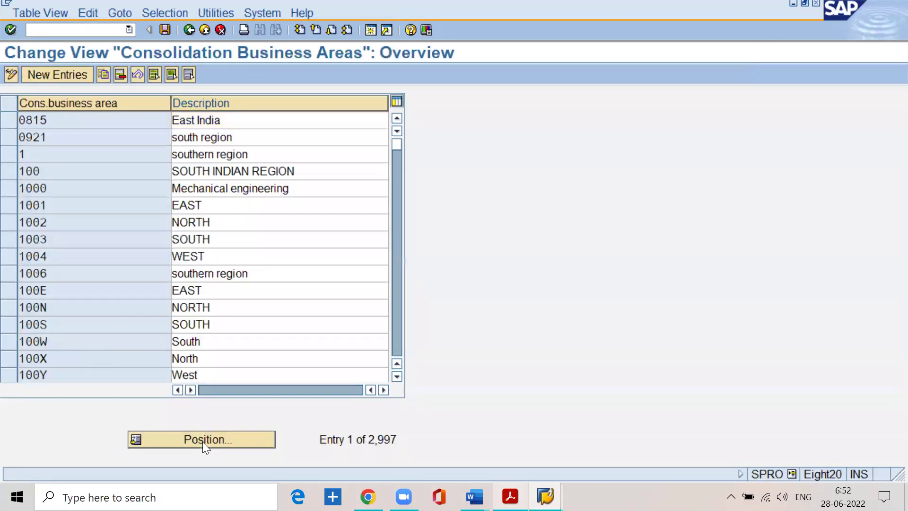
- Position the consolidation business areas list at sp01 to check whether that code is already used
left_click(203, 443)
type("sp01")
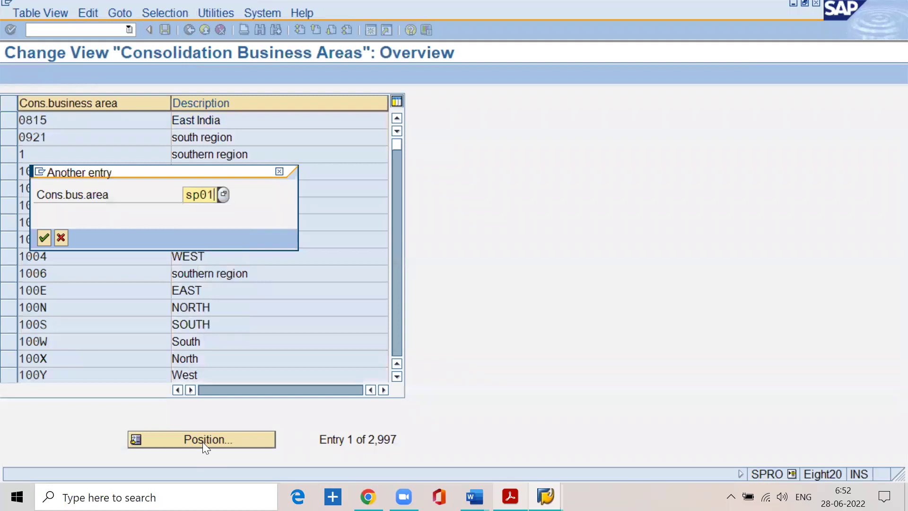
key("Return")
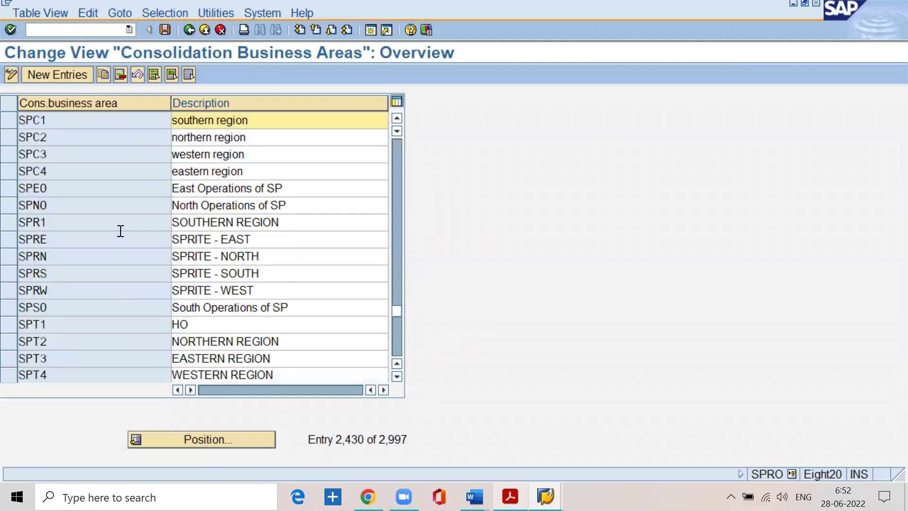
- Start new entries and add consolidation business area sp01 with the description "southeren region"
left_click(59, 74)
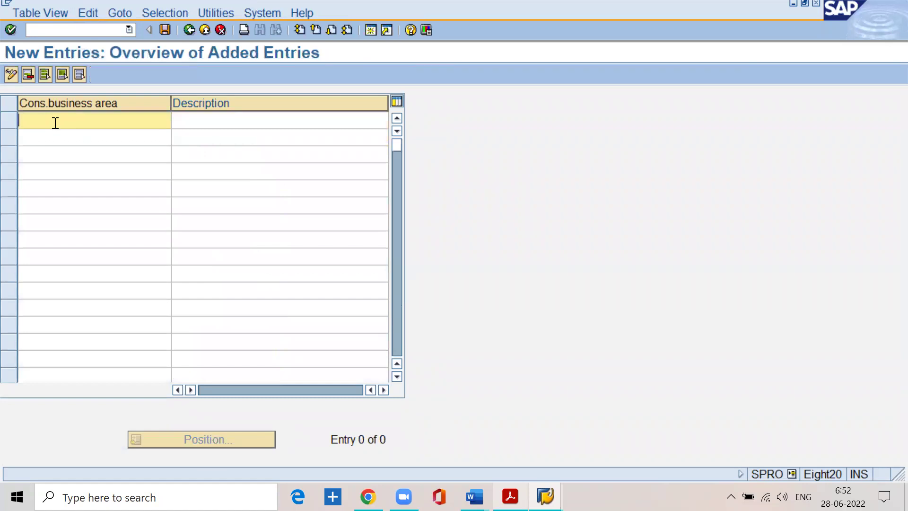
type("sp01")
key("Tab")
type("sou")
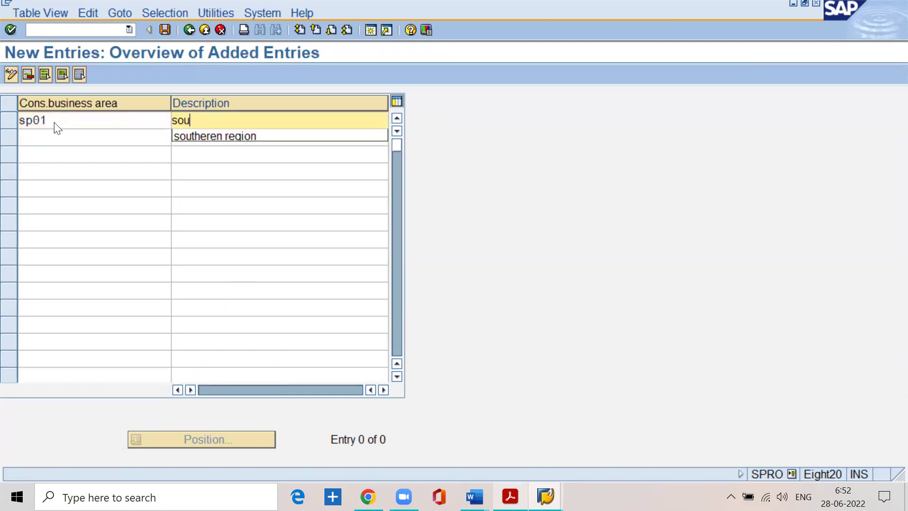
type("ther")
key("Down")
key("Return")
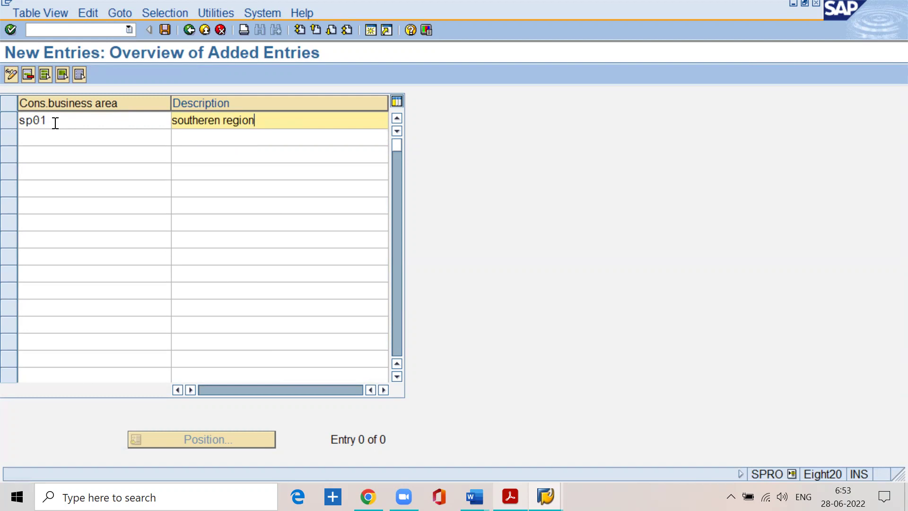
- Add consolidation business area sp02 with the description "northern region" in the second row
key("Tab")
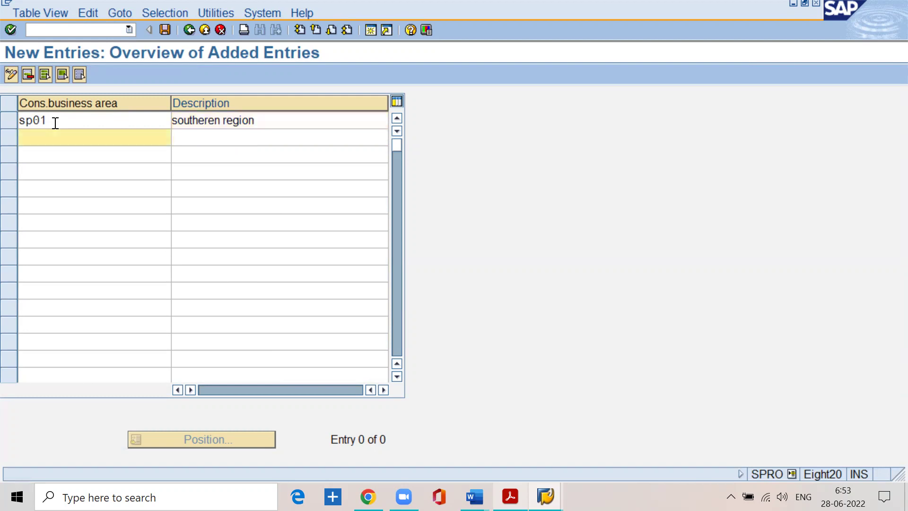
type("sp02")
key("Tab")
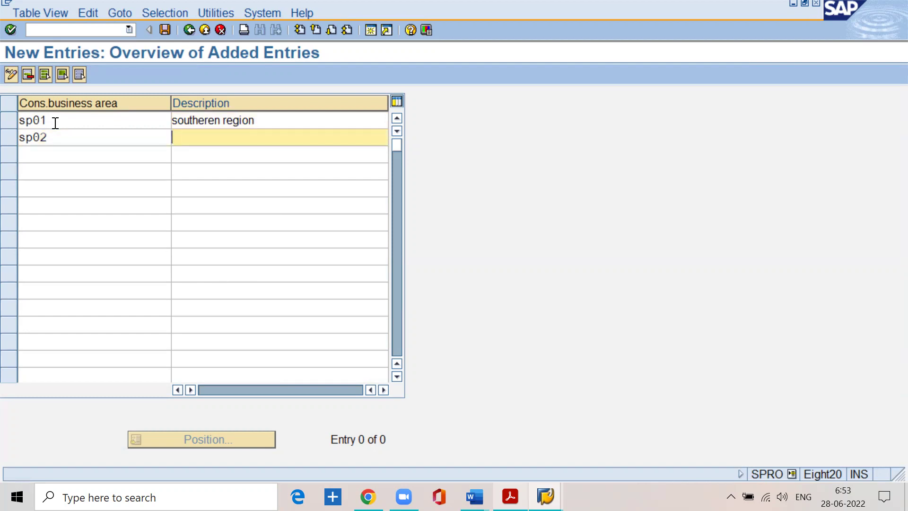
type("nor")
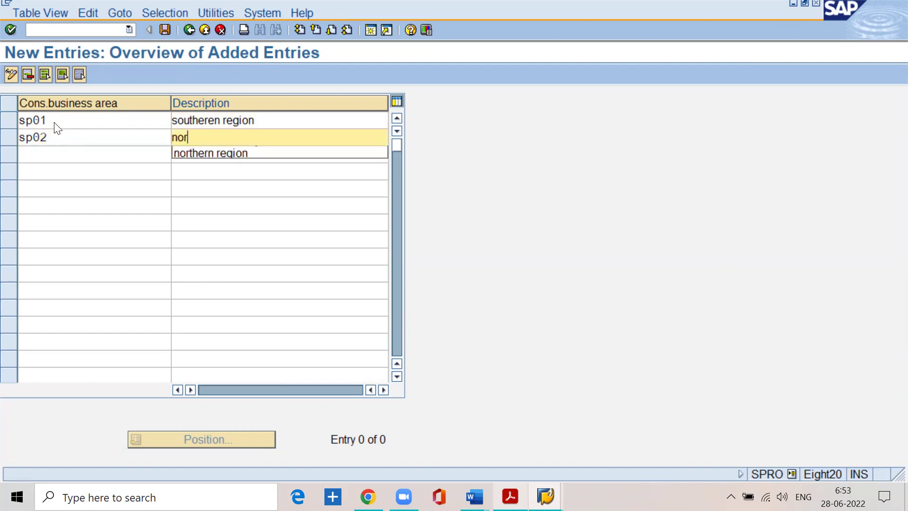
type("thern region")
- Add consolidation business area sp03 with the description "western region" in the third row
left_click(43, 165)
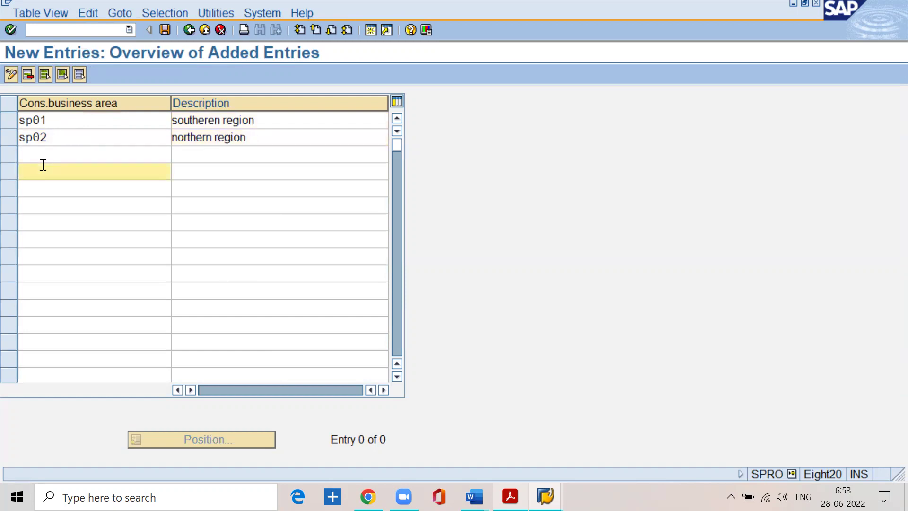
left_click(43, 152)
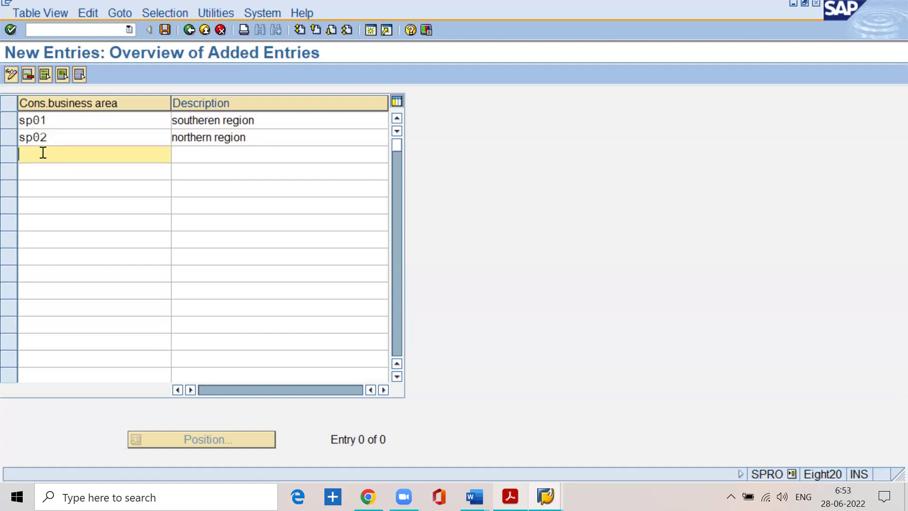
type("sp03")
left_click(184, 161)
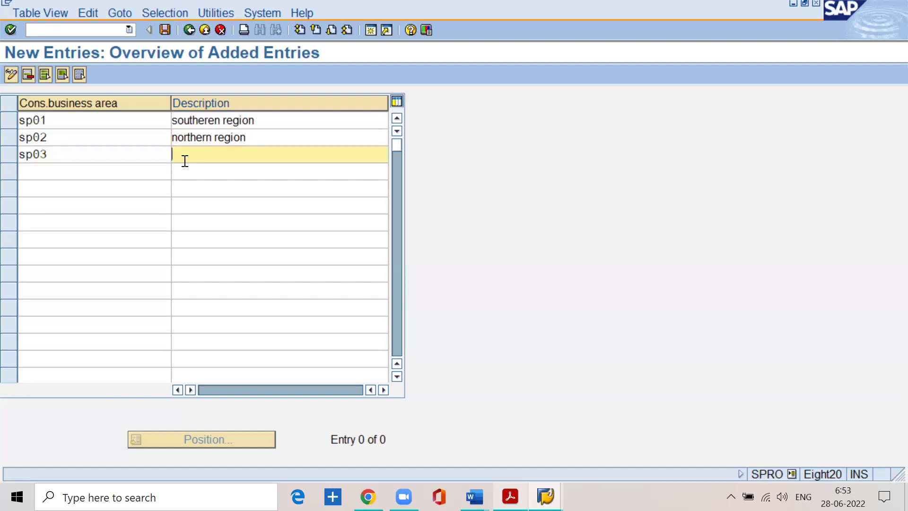
type("we")
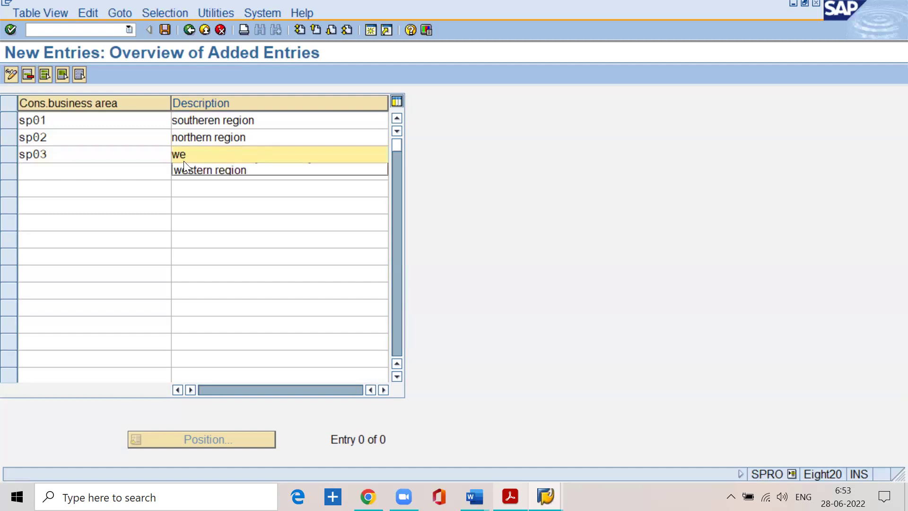
key("Down")
key("Return")
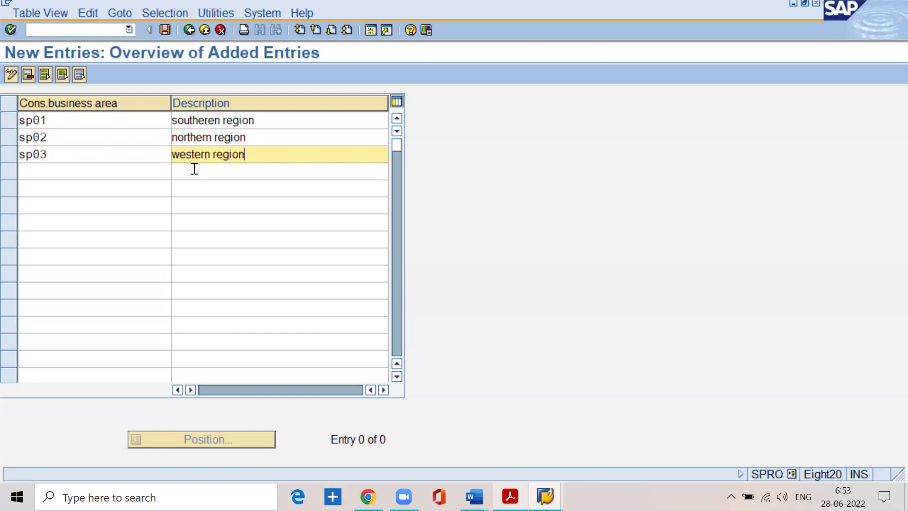
- Add consolidation business area sp04 with the description "eastern region" in the fourth row and save the new entries
left_click(67, 171)
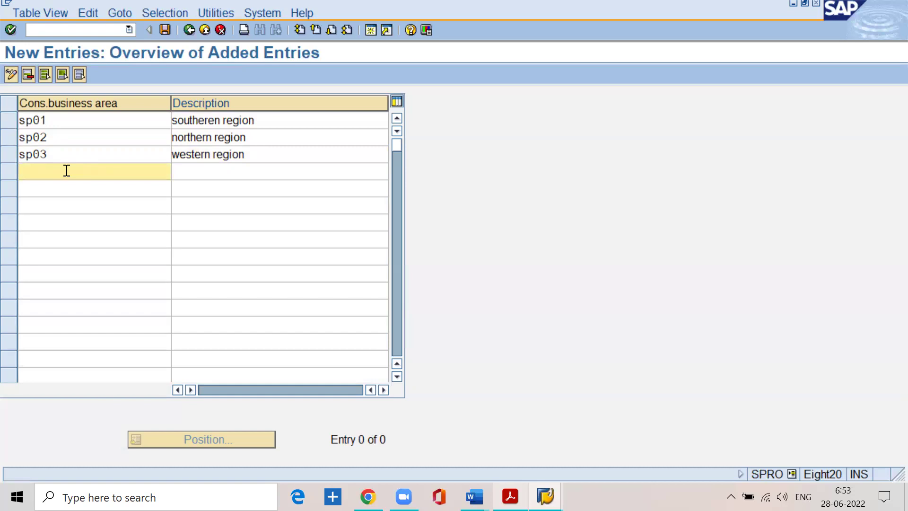
type("sp04")
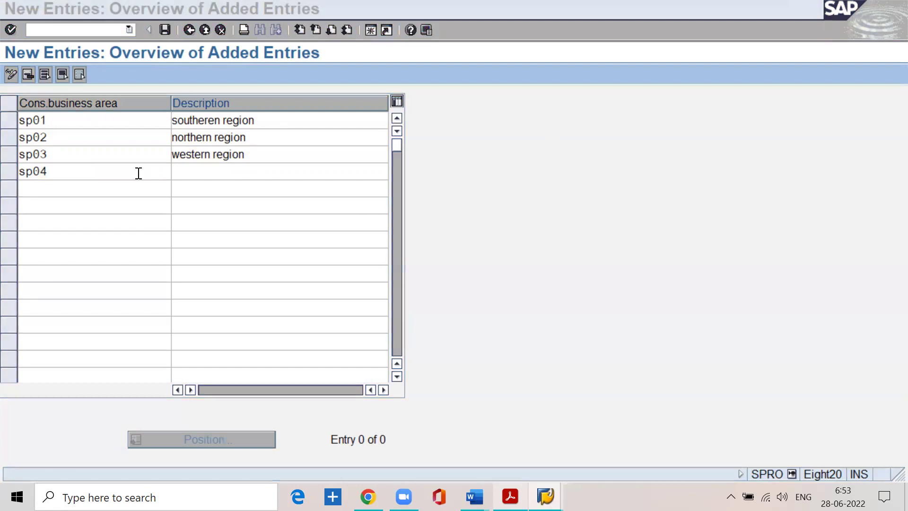
left_click(123, 172)
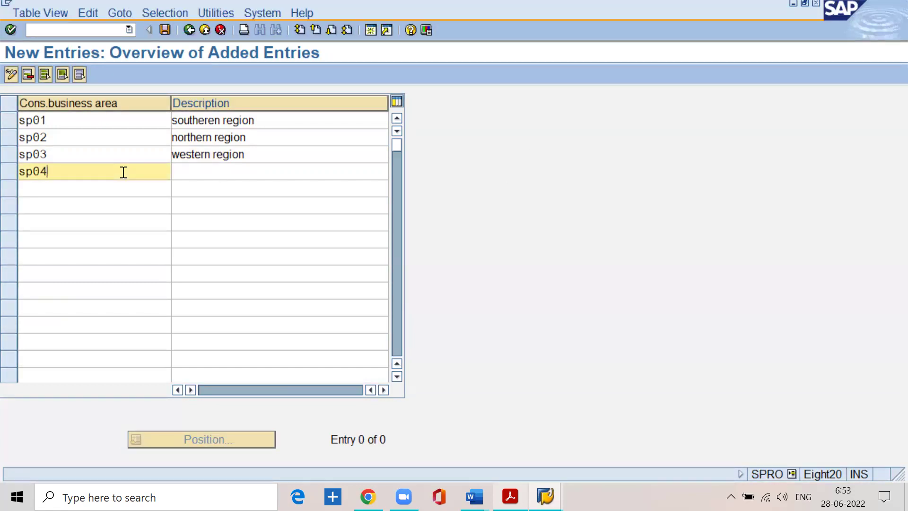
left_click(188, 174)
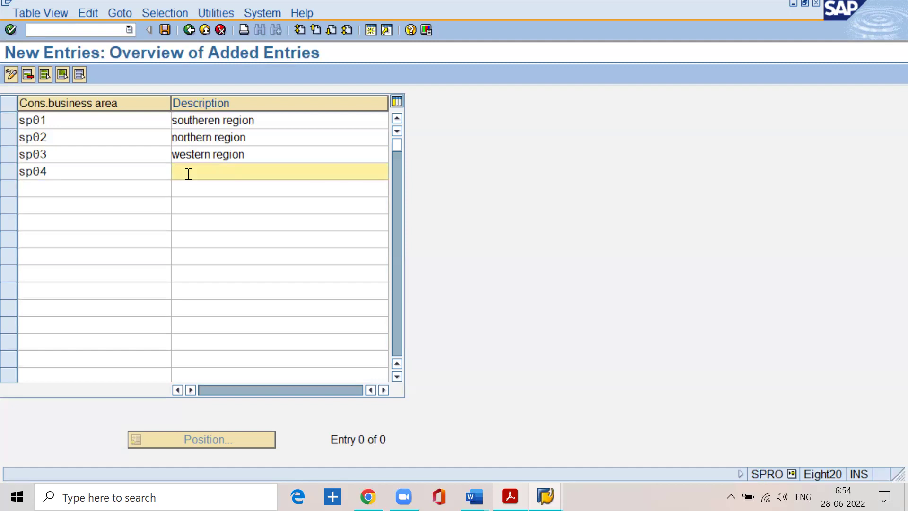
type("ea")
left_click(185, 186)
left_click(167, 34)
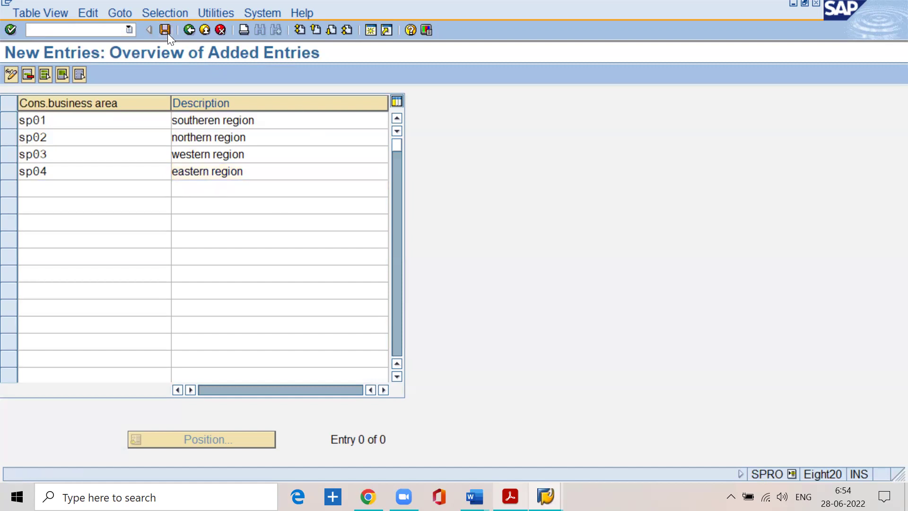
left_click(45, 237)
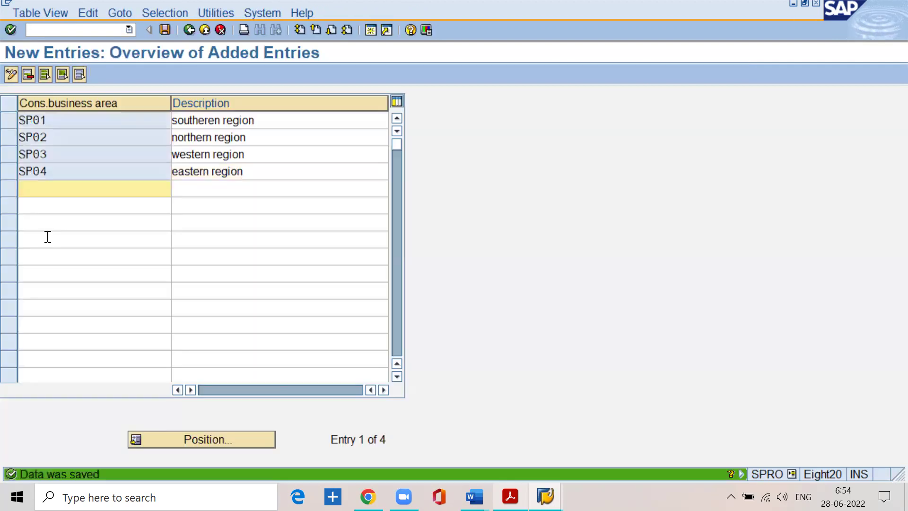
- Switch to FI material.pdf in Acrobat Reader and read the Step 1.6 heading and its path, marking the heading and SPRO
key("alt+Tab")
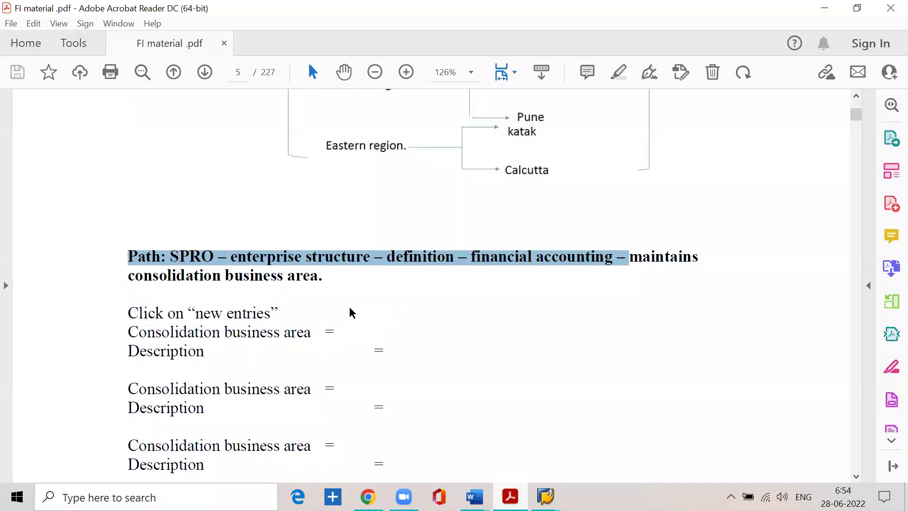
scroll(350, 312, "down", 10)
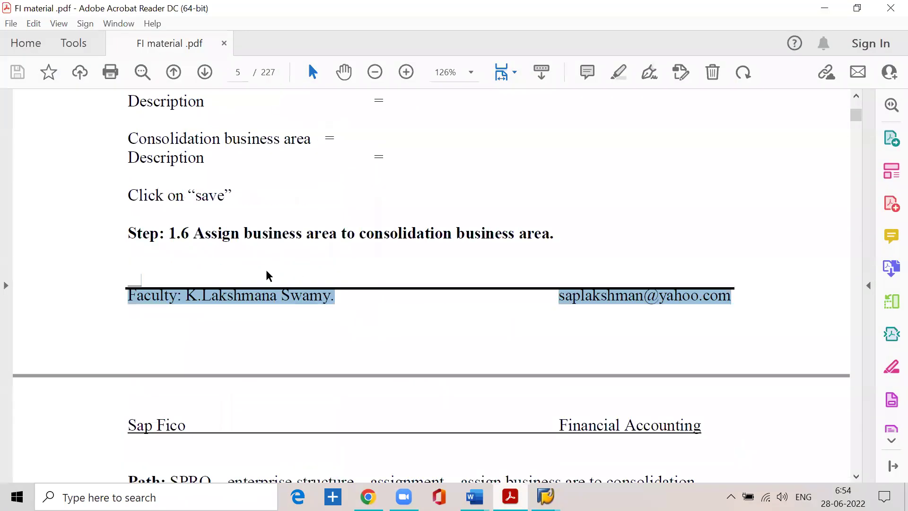
left_click_drag(201, 234, 488, 270)
scroll(336, 336, "down", 4)
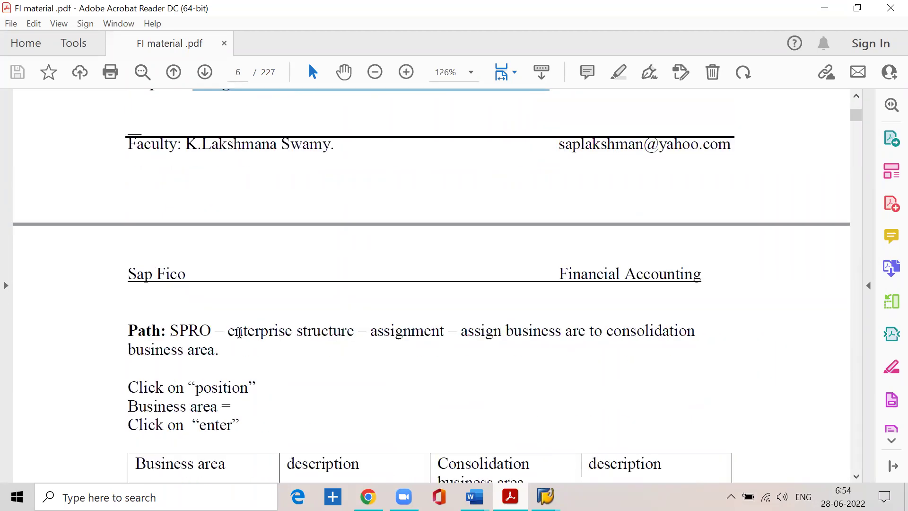
left_click_drag(170, 331, 212, 330)
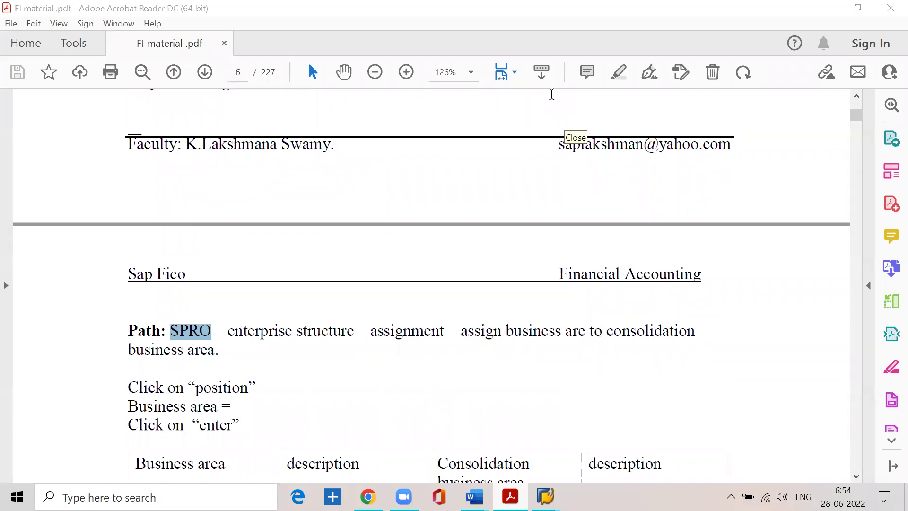
- Look back at the saved entries in SAP, return to FI material.pdf and mark the Step 1.6 heading "Assign business area to consolidation business area"
left_click(825, 8)
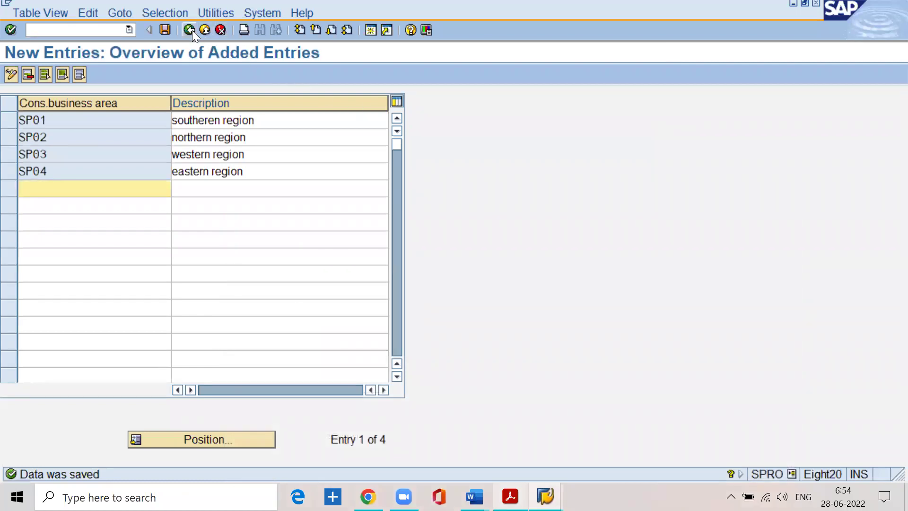
left_click(510, 497)
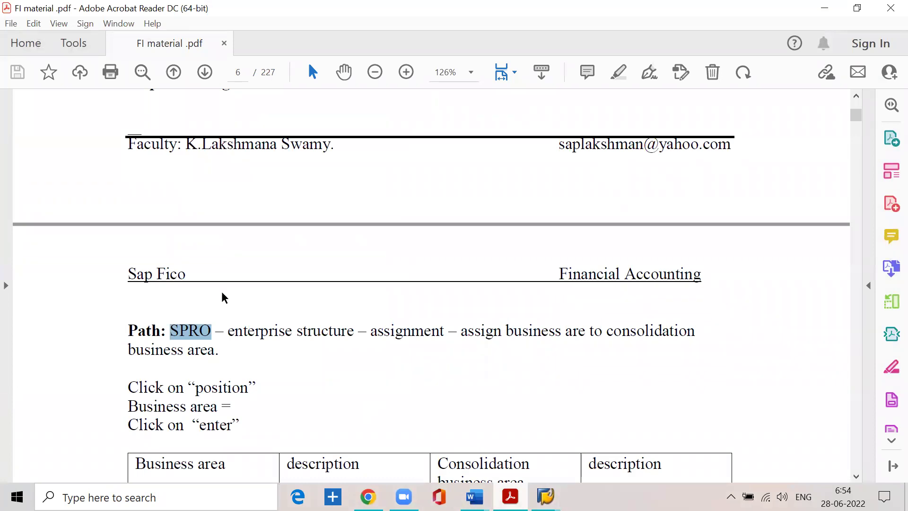
scroll(195, 229, "up", 3)
left_click_drag(192, 234, 551, 234)
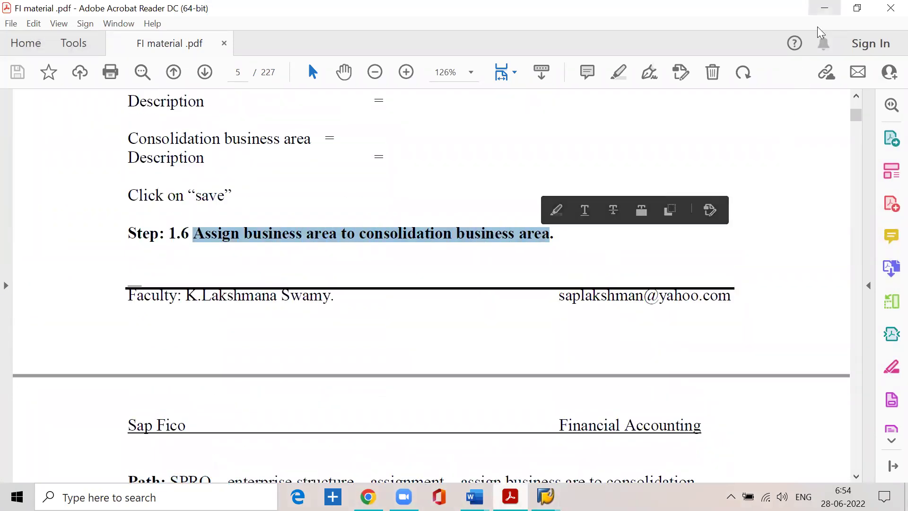
- Switch back to SAP, leave the new entries for the IMG structure and collapse Financial Accounting under Definition
left_click(825, 8)
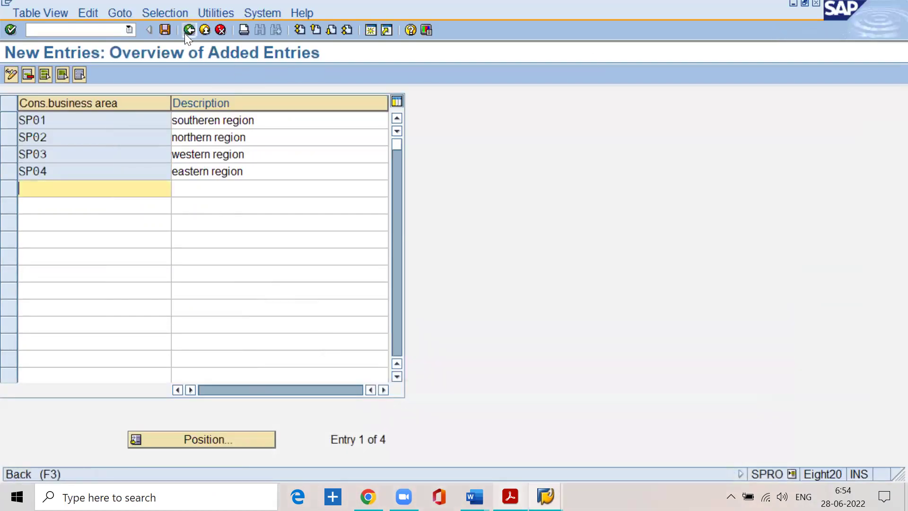
left_click(186, 33)
left_click(187, 33)
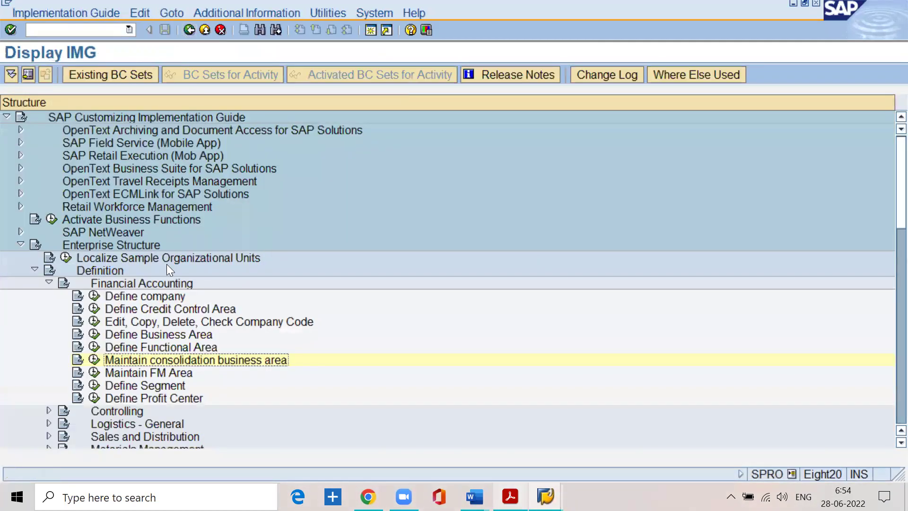
left_click(49, 282)
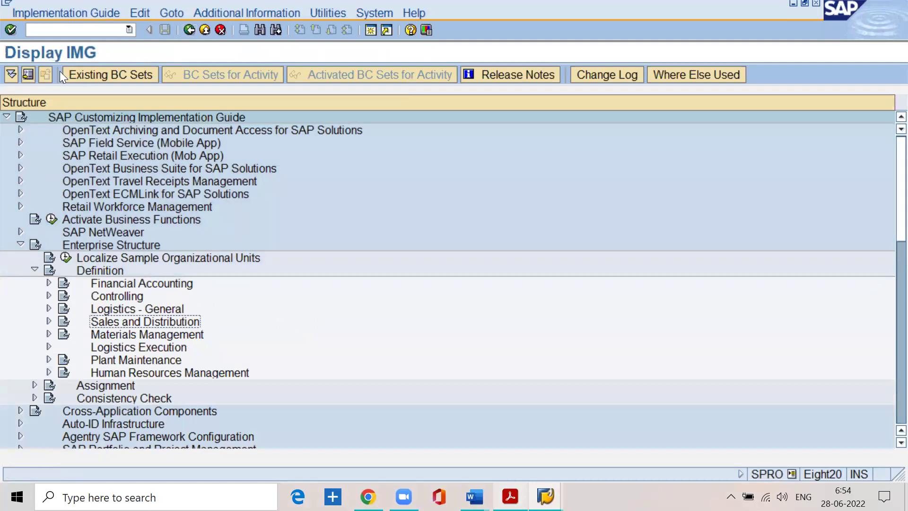
- Restart the customizing transaction with /nspro, open the IMG and expand Enterprise Structure down to the Assignment node
left_click(62, 29)
type("/nspro")
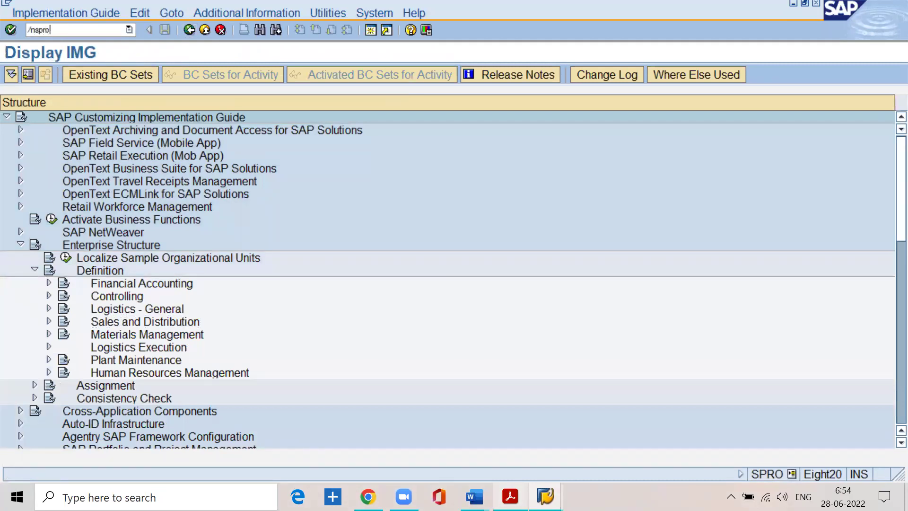
key("Return")
left_click(52, 75)
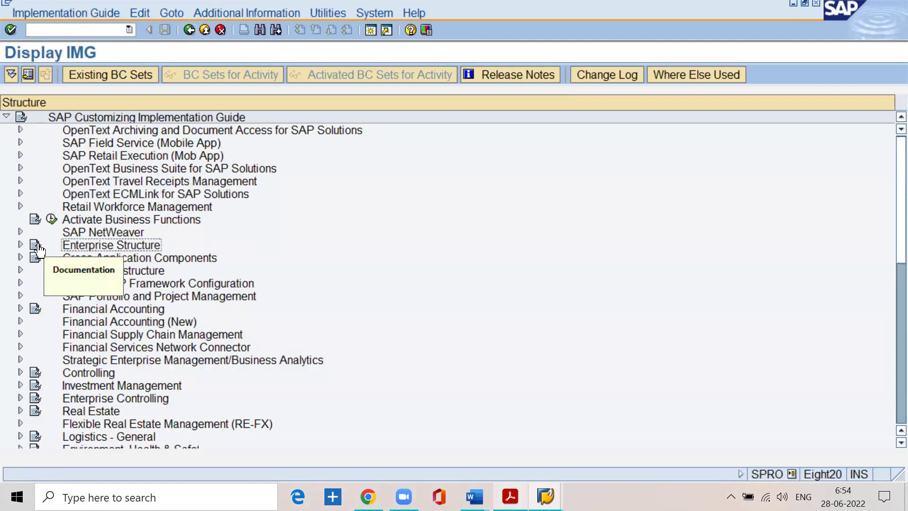
left_click(20, 245)
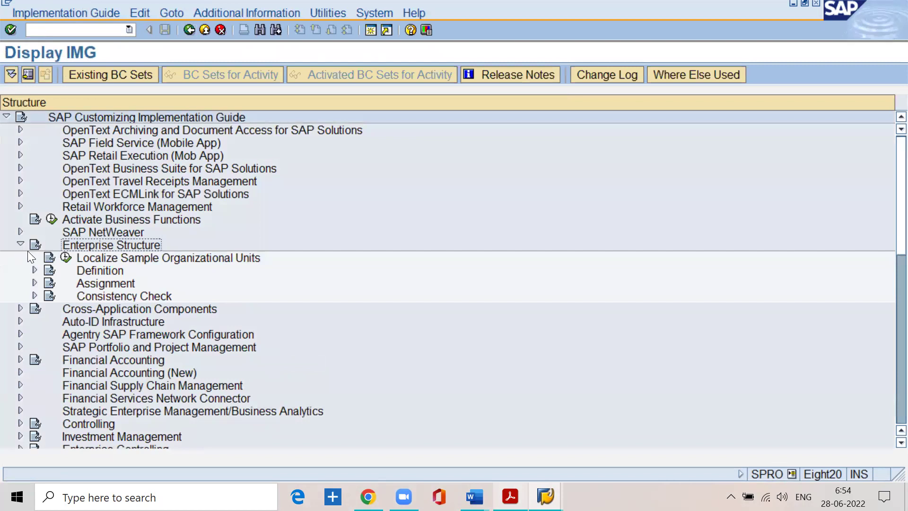
left_click(82, 281)
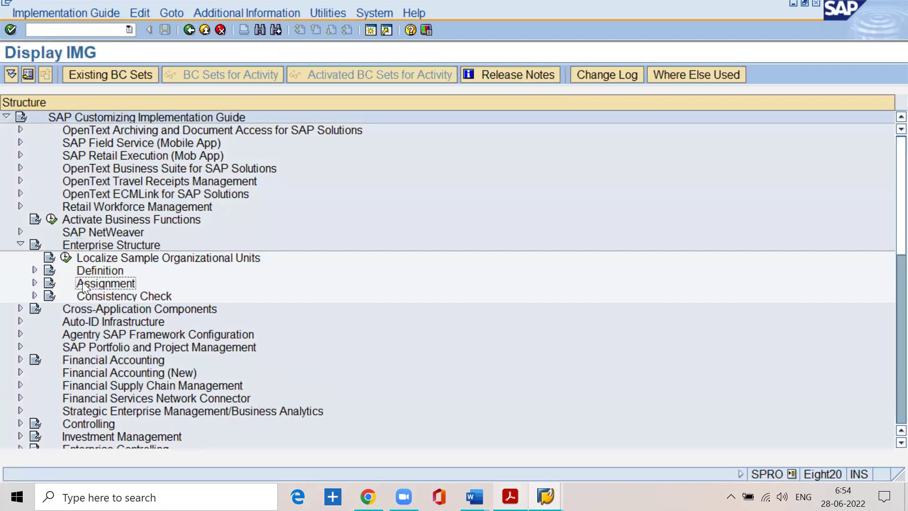
left_click(34, 283)
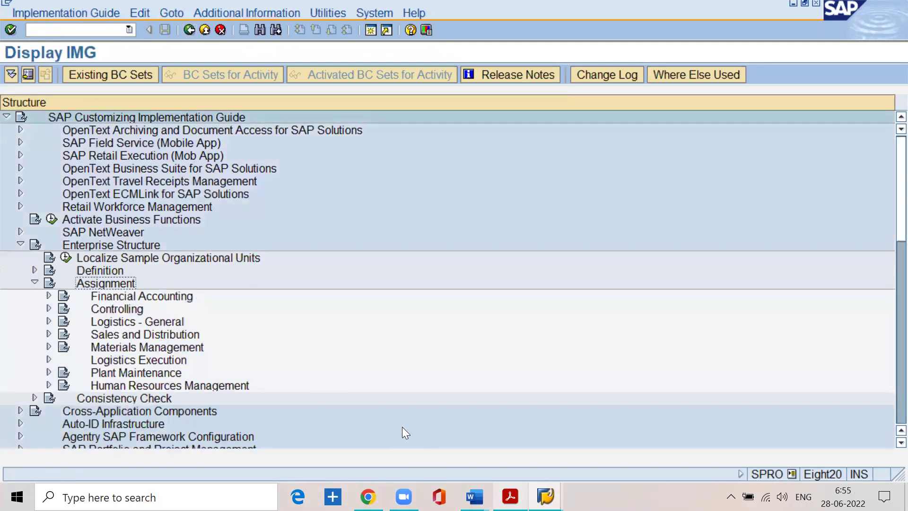
- Consult the Step 1.6 path in FI material.pdf, marking "assign business are to consolidation", and return to the SAP IMG
left_click(511, 497)
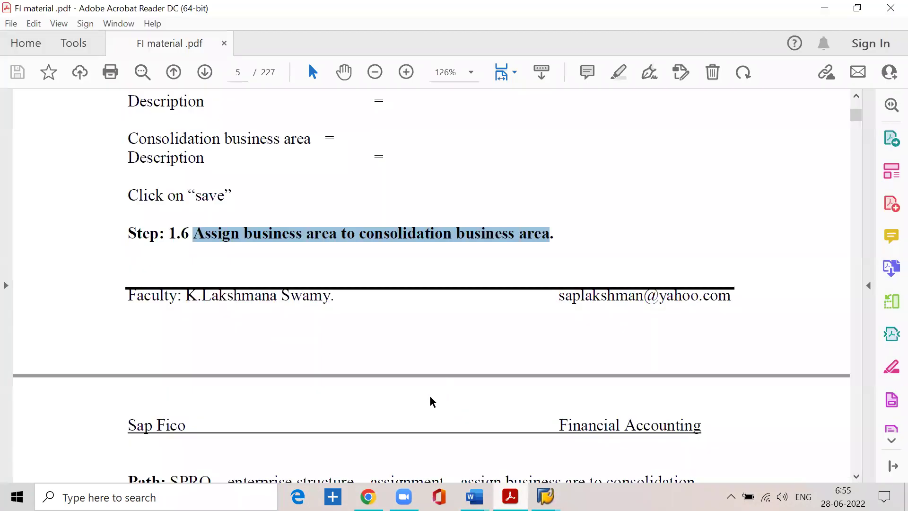
scroll(430, 401, "down", 5)
left_click_drag(455, 363, 695, 362)
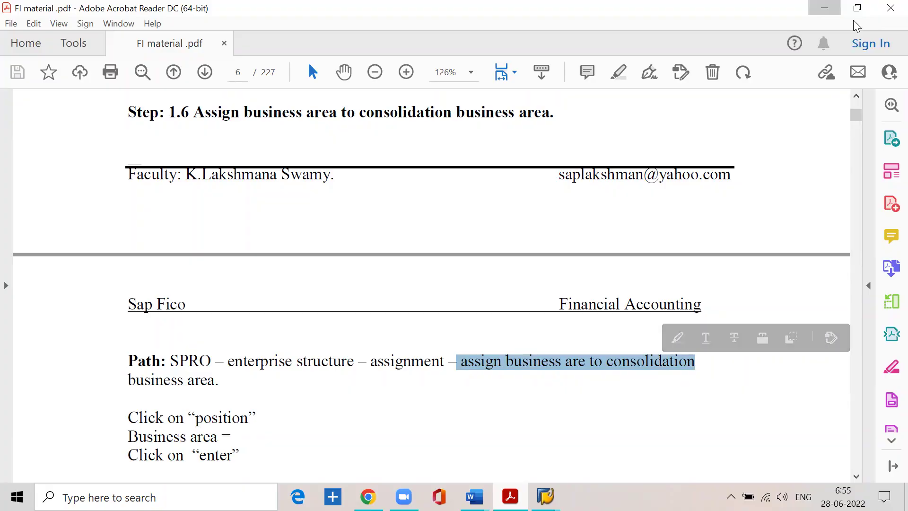
left_click(825, 8)
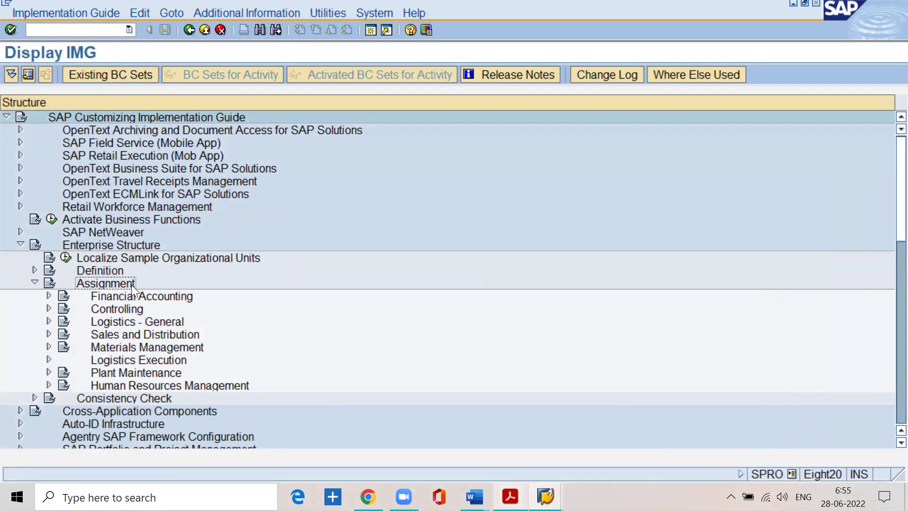
left_click(510, 496)
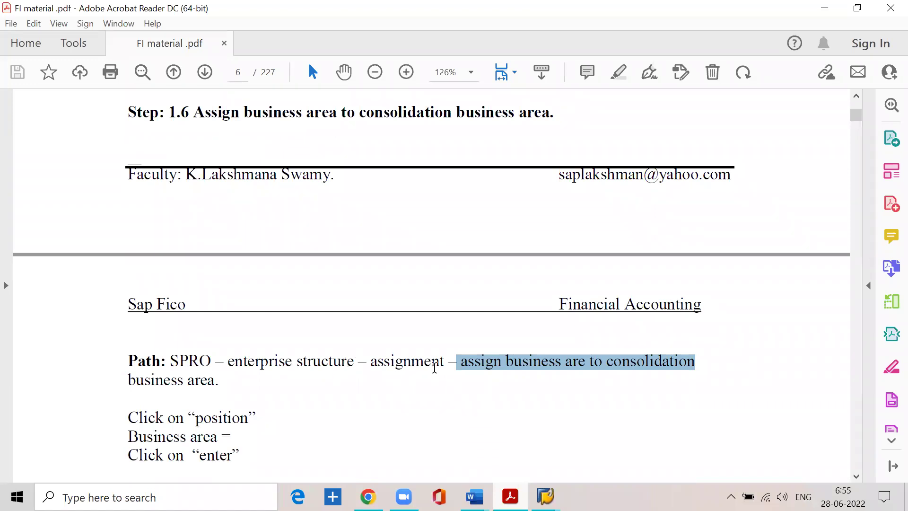
left_click(439, 388)
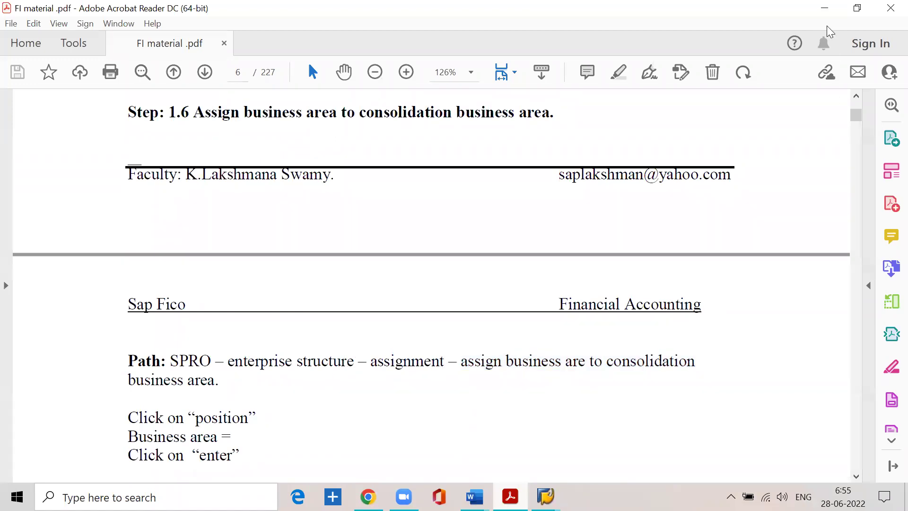
left_click(824, 8)
- Expand Financial Accounting under Assignment and open the activity "Assign business area to consolidation business area"
left_click(119, 297)
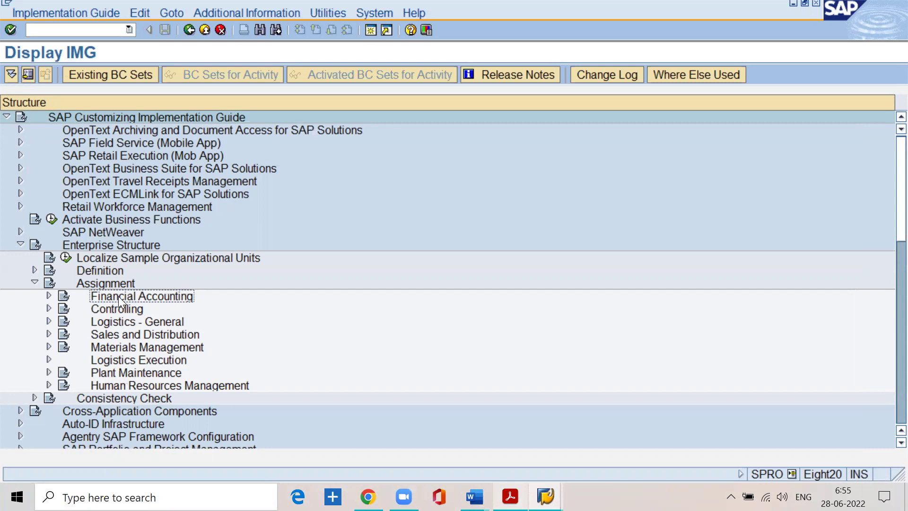
left_click(49, 295)
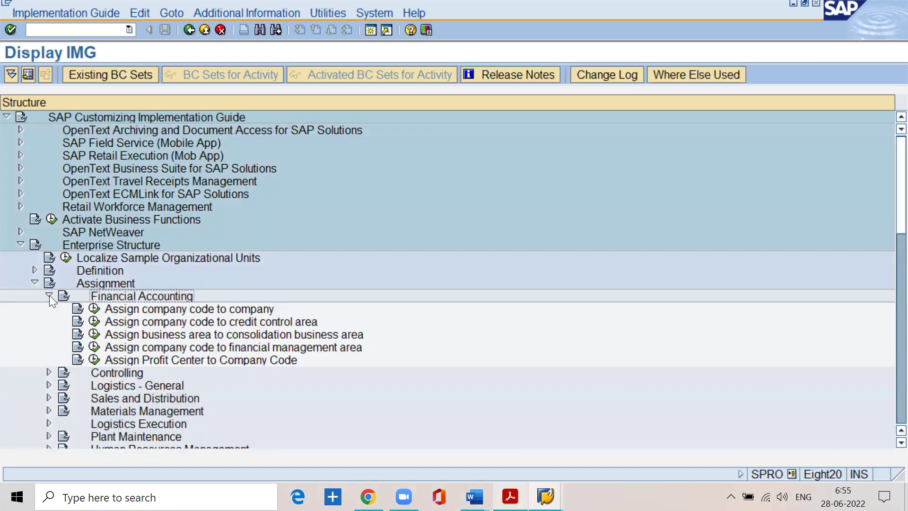
left_click(149, 335)
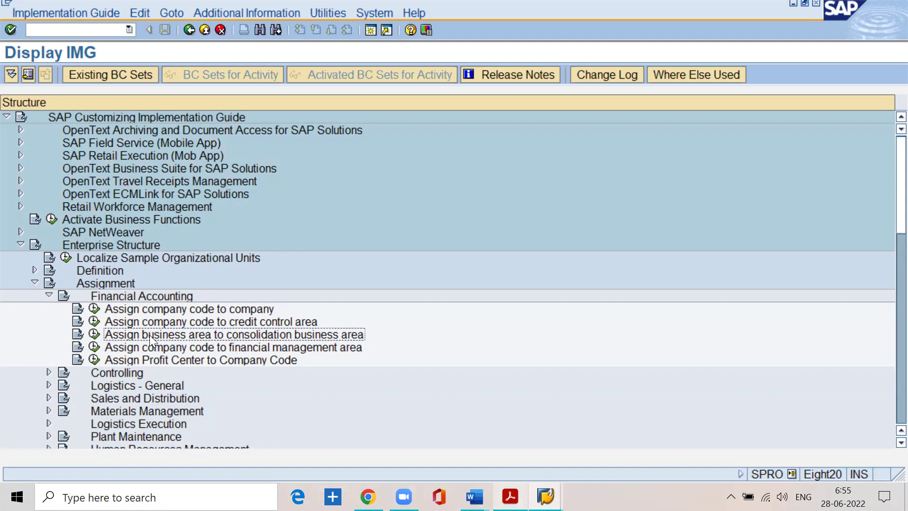
double_click(149, 335)
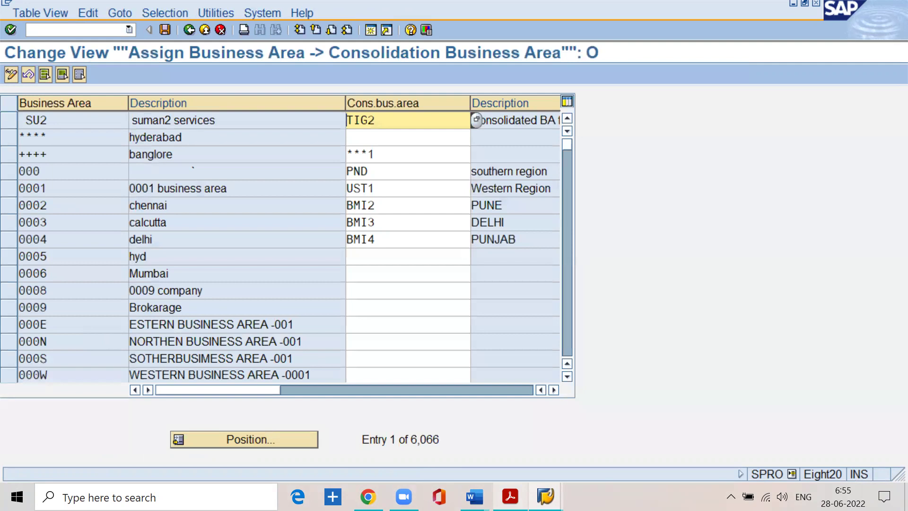
- Check the position instruction in FI material.pdf, then position the SAP assignment table at business area sspn
left_click(510, 497)
scroll(214, 404, "down", 2)
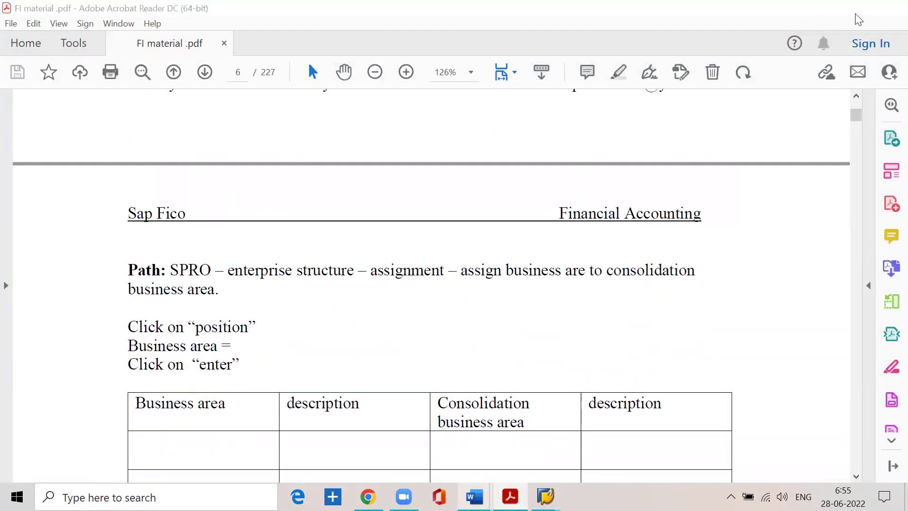
left_click(824, 8)
left_click(258, 440)
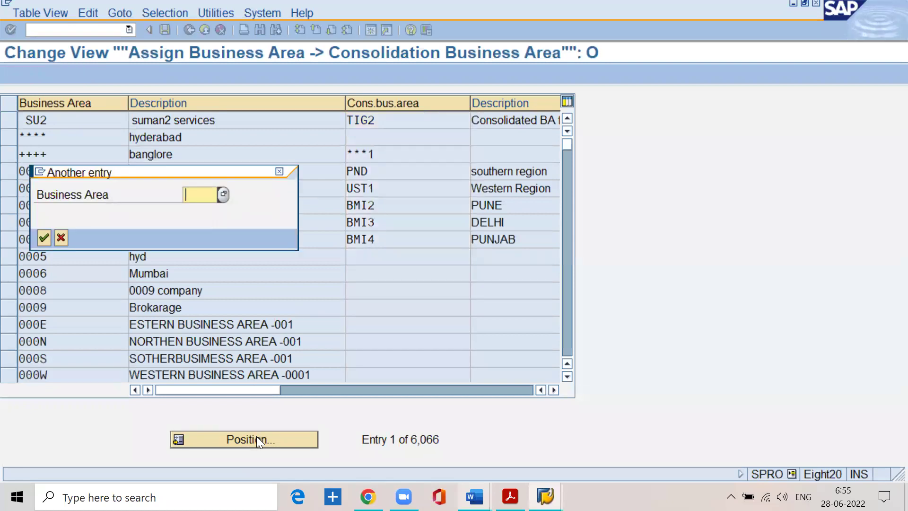
type("sspn")
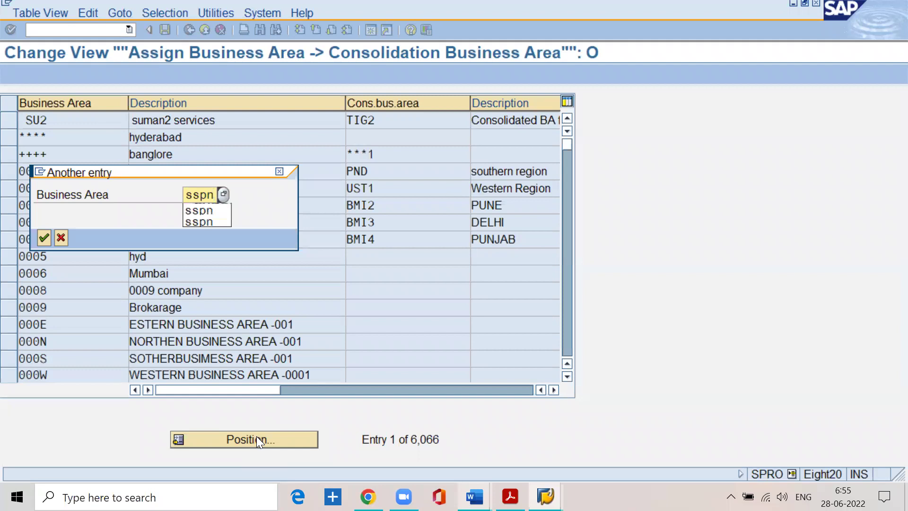
key("Return")
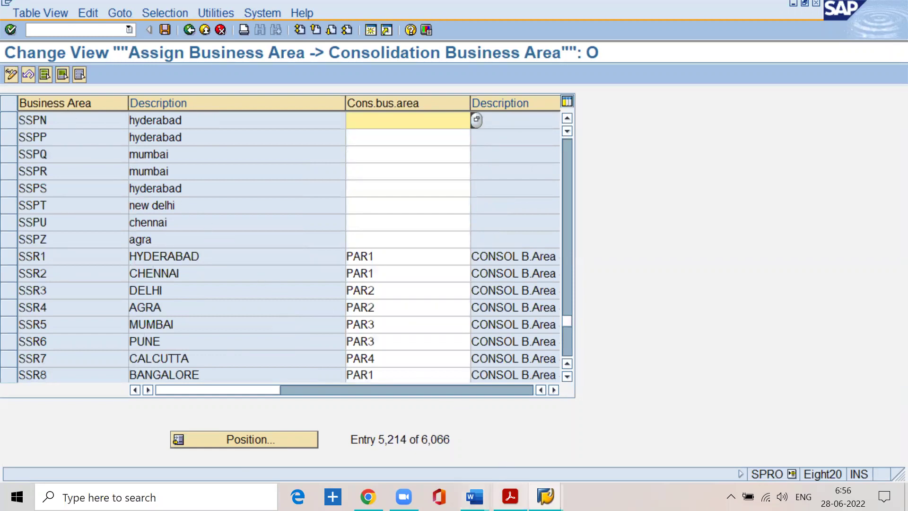
- Look through the Step 1.6 assignment table layout in FI material.pdf and return to SAP
left_click(510, 497)
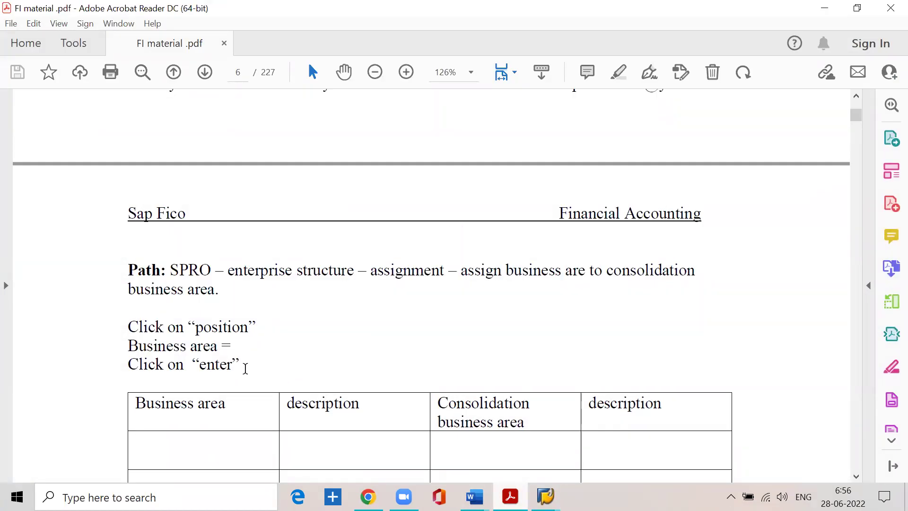
scroll(243, 362, "down", 3)
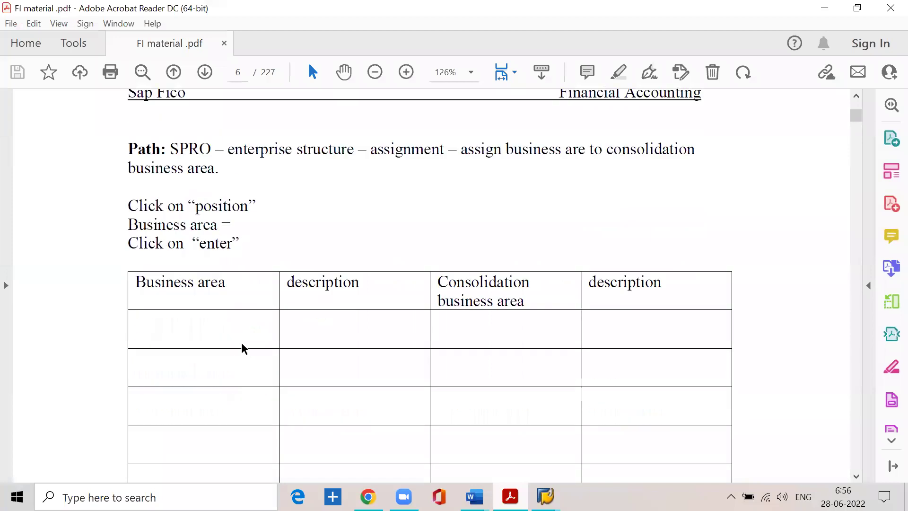
left_click(824, 8)
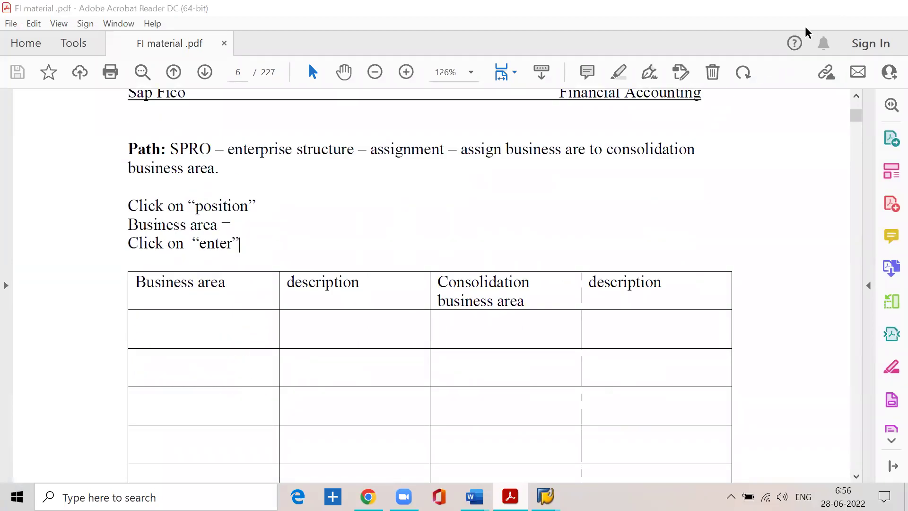
- Enter consolidation business area sp01 for business area SSPN hyderabad
left_click(56, 123)
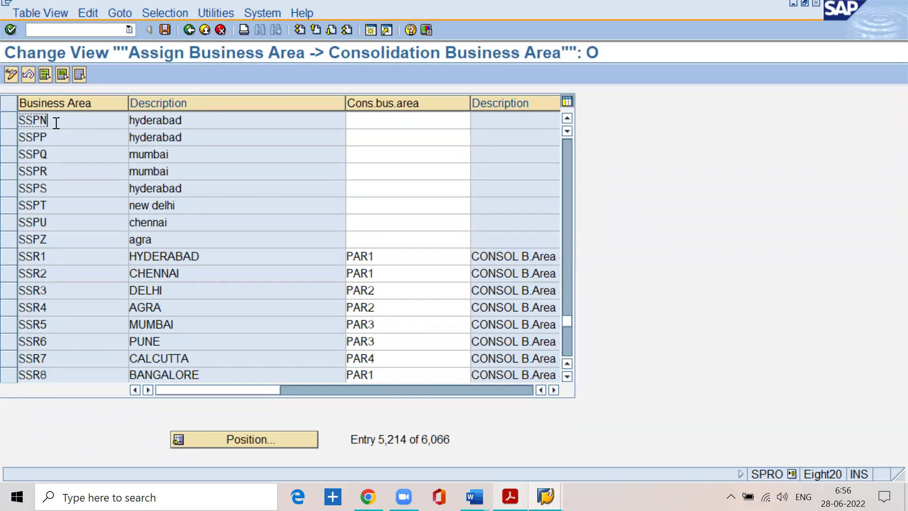
left_click(196, 124)
left_click(371, 124)
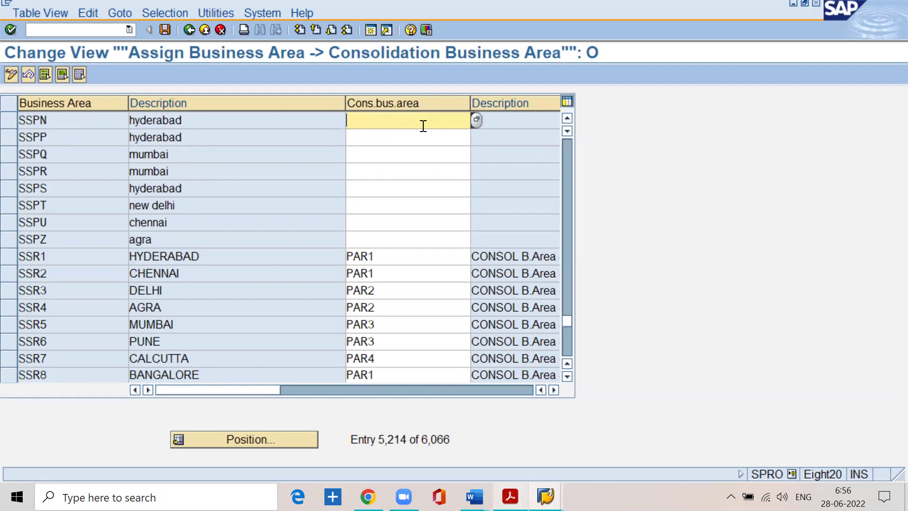
type("sp01")
- Browse the list of possible consolidation business areas for the SSPN row through to its last entries
left_click(477, 121)
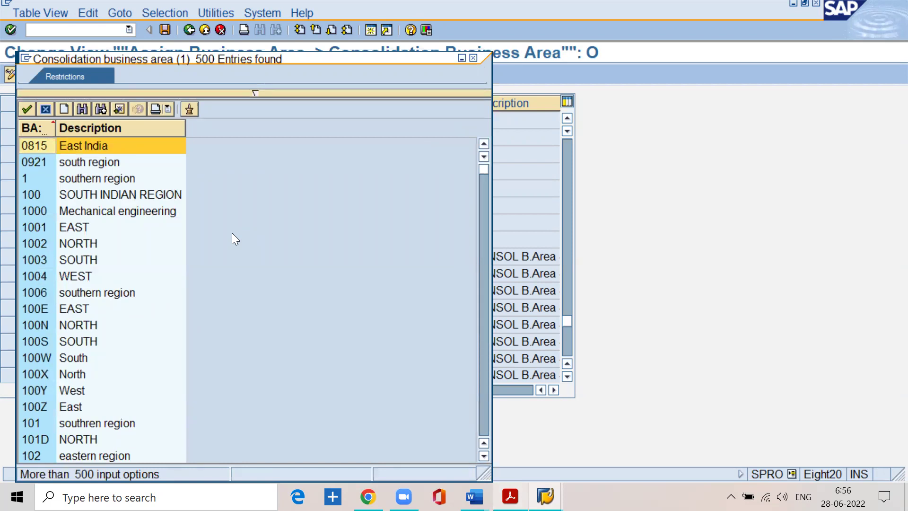
key("Escape")
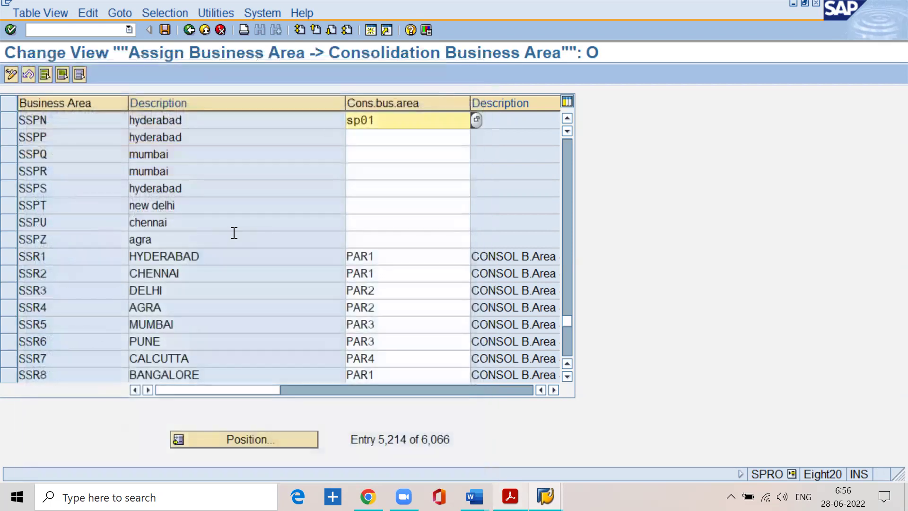
left_click(474, 122)
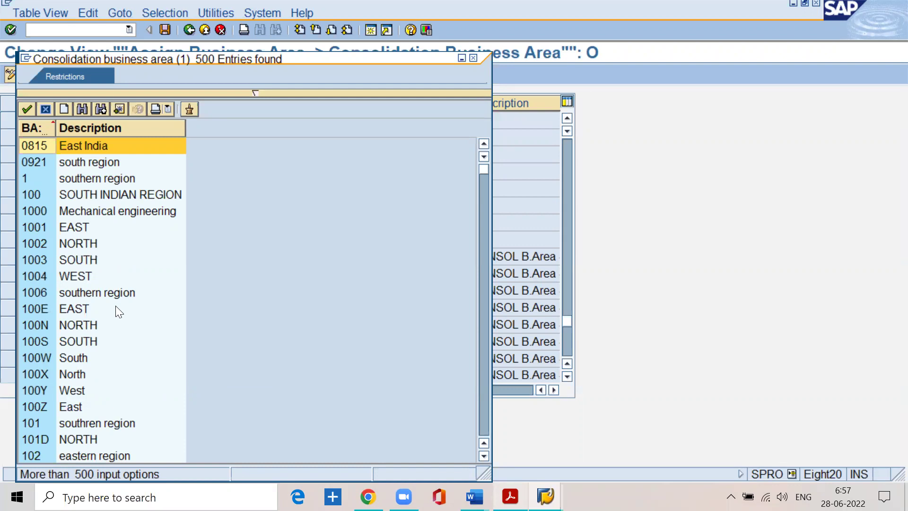
scroll(115, 305, "down", 20)
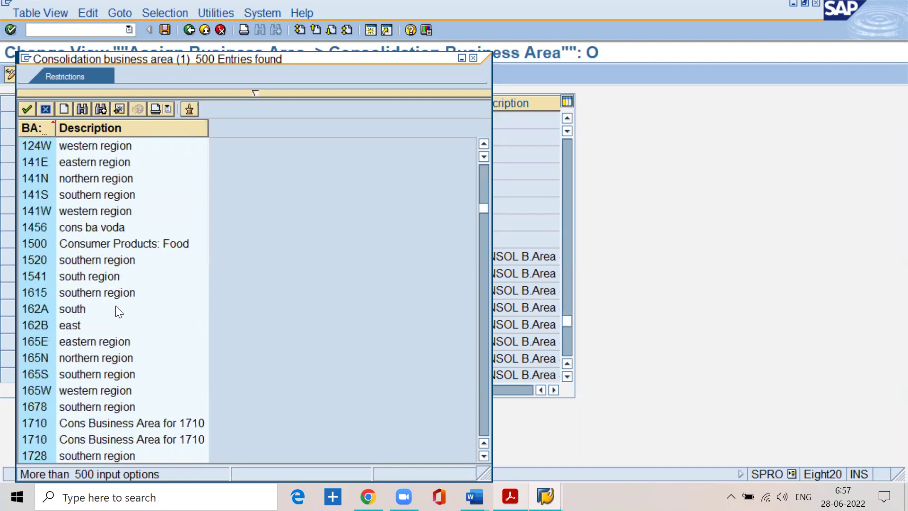
scroll(116, 305, "down", 20)
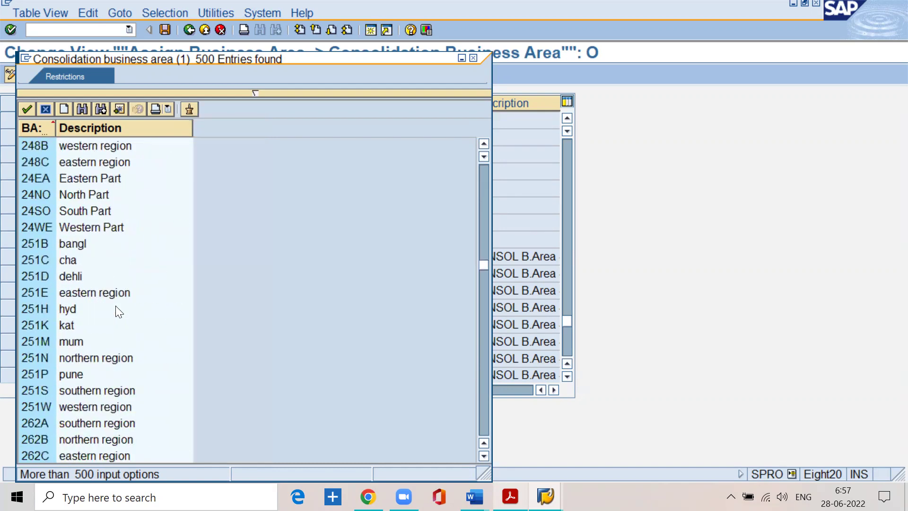
scroll(116, 305, "down", 20)
scroll(114, 305, "down", 20)
scroll(115, 306, "down", 20)
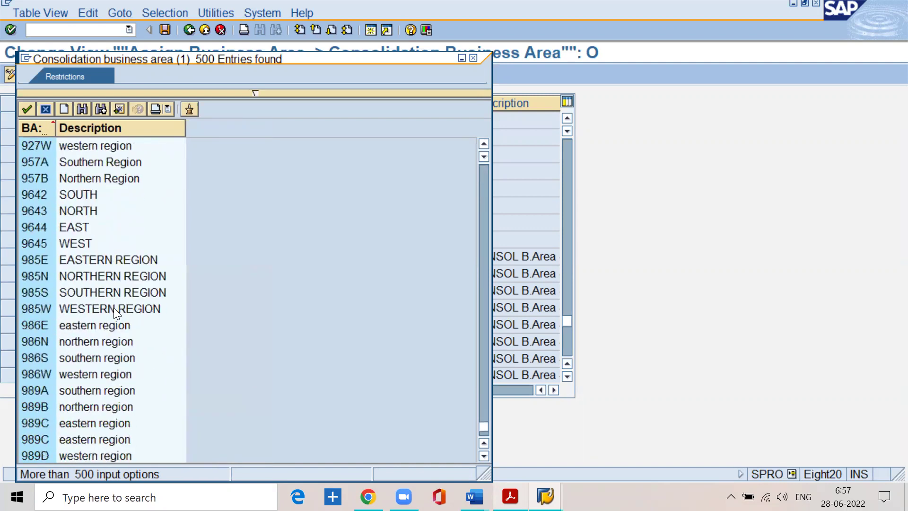
scroll(114, 312, "down", 2)
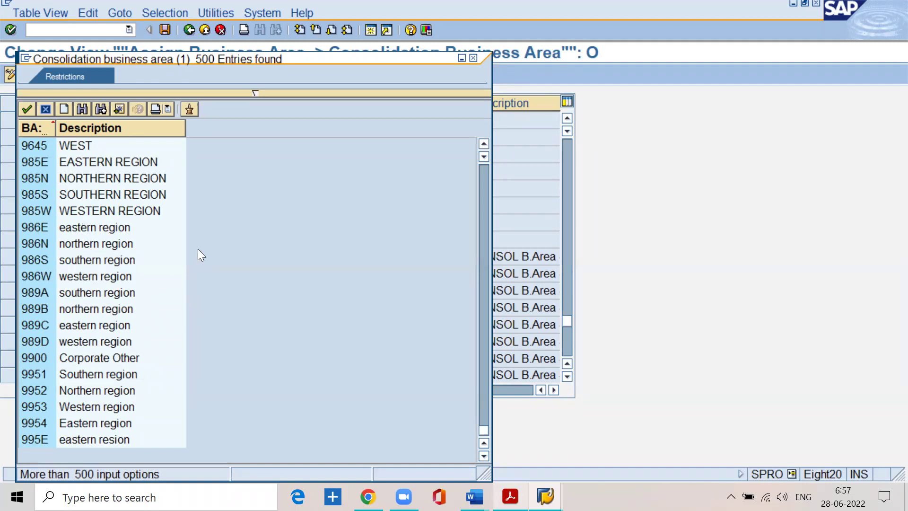
- Restrict the list of possible consolidation business areas to sp01
left_click(255, 92)
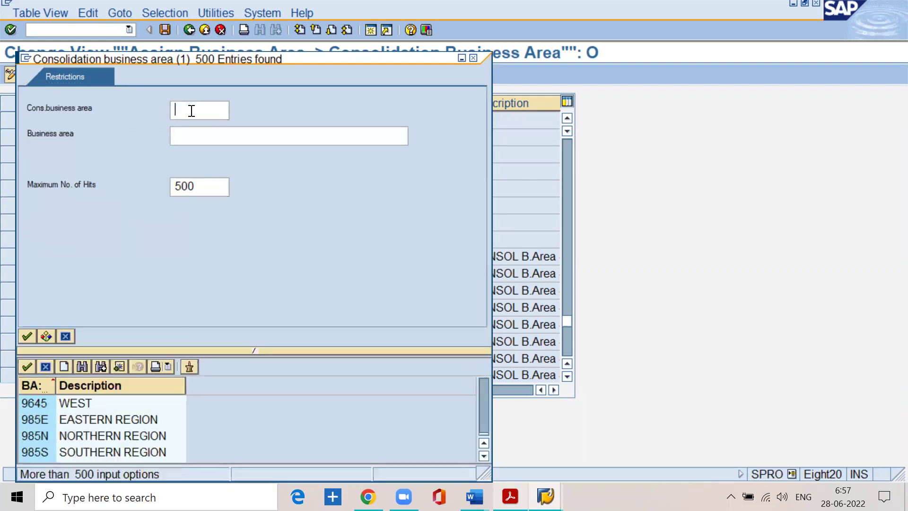
left_click(192, 111)
type("sp01")
key("Return")
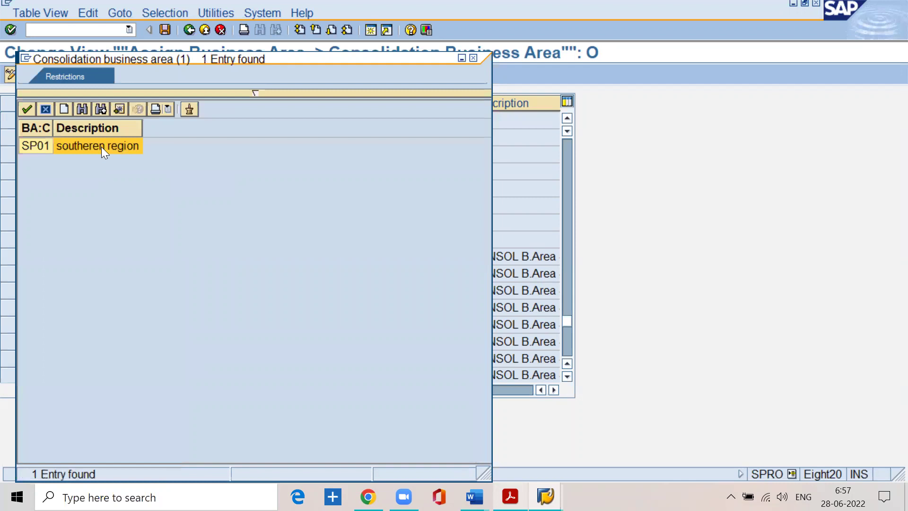
- Widen the value list restriction to sp* and choose SP01 southeren region for business area SSPN
left_click(256, 94)
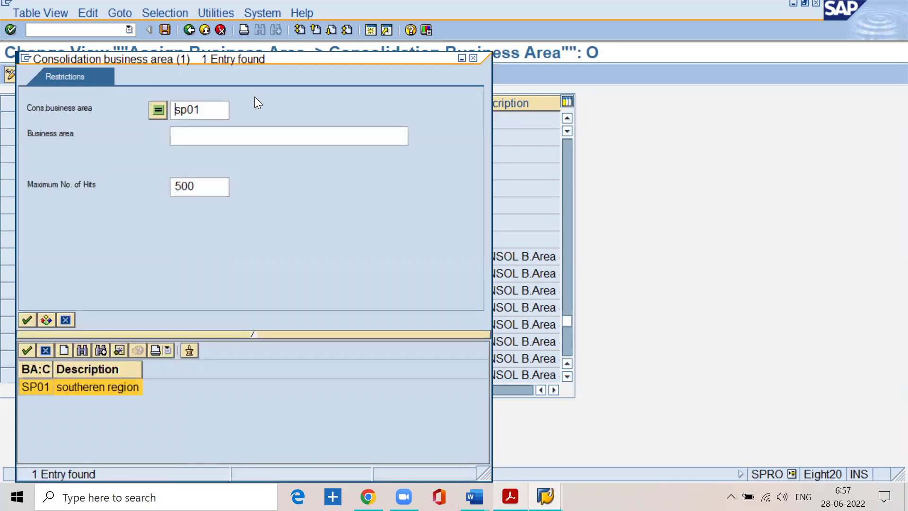
key("BackSpace")
key("BackSpace")
type("*")
key("Return")
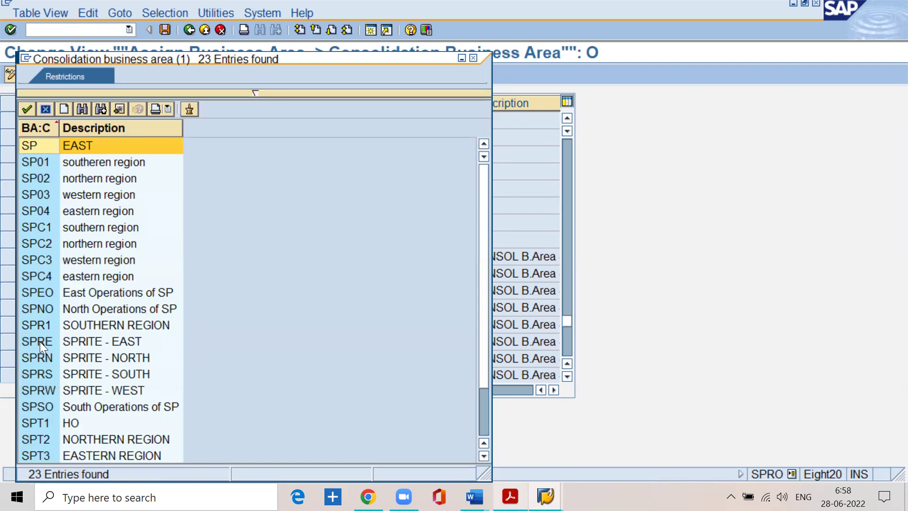
double_click(67, 162)
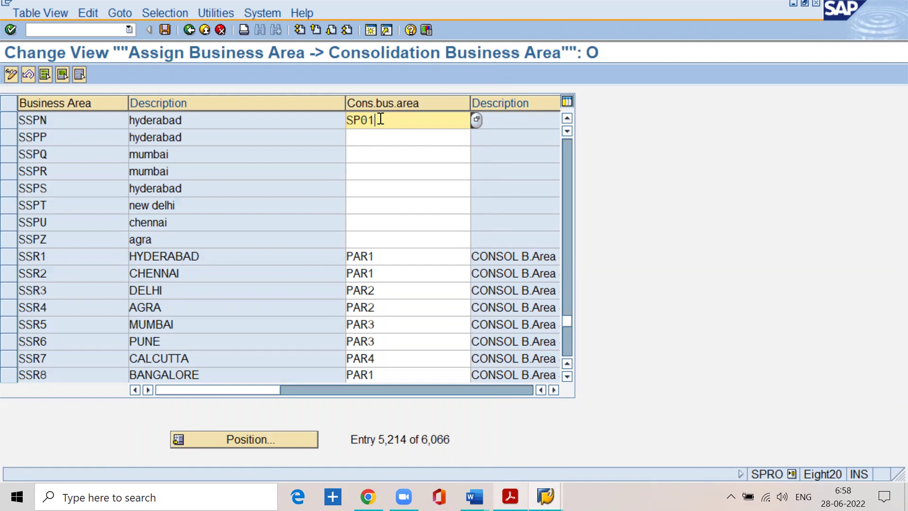
- Position the assignment table at business area sspa and enter consolidation business area sp01 for SSPA chennai
left_click(222, 439)
type("sspa")
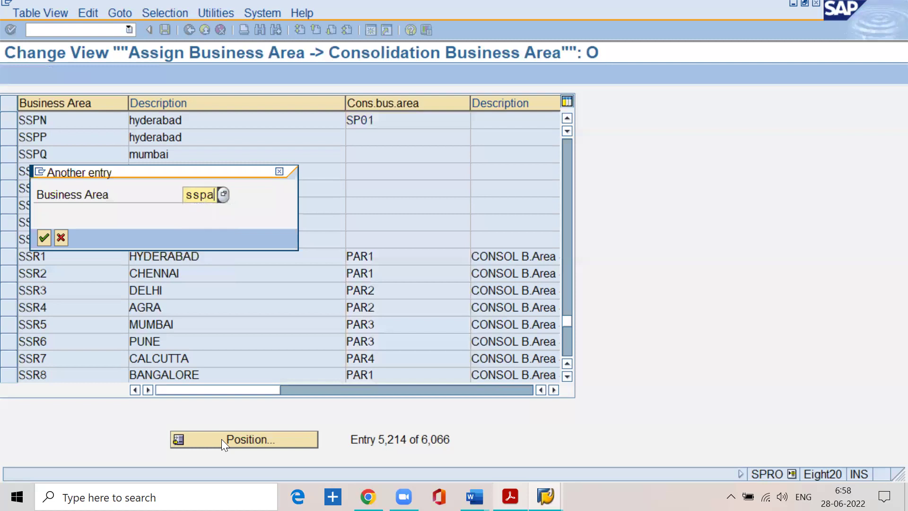
key("Return")
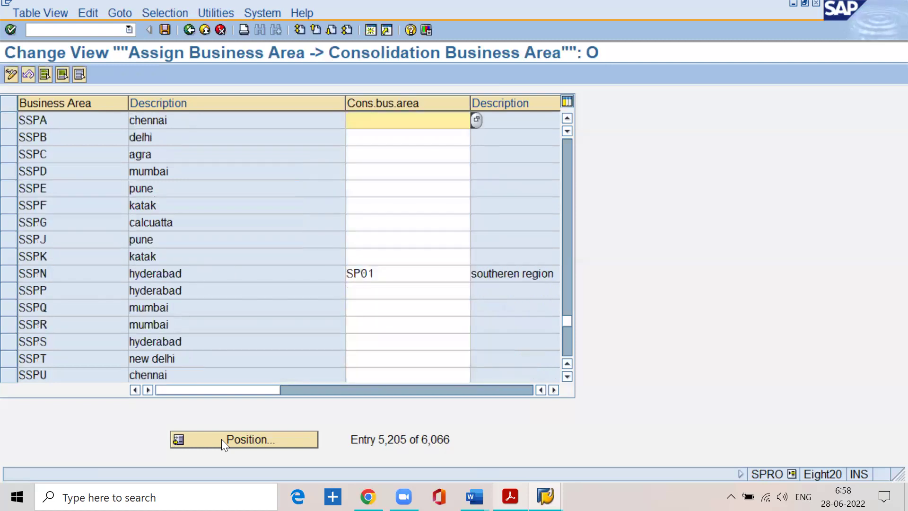
left_click(56, 121)
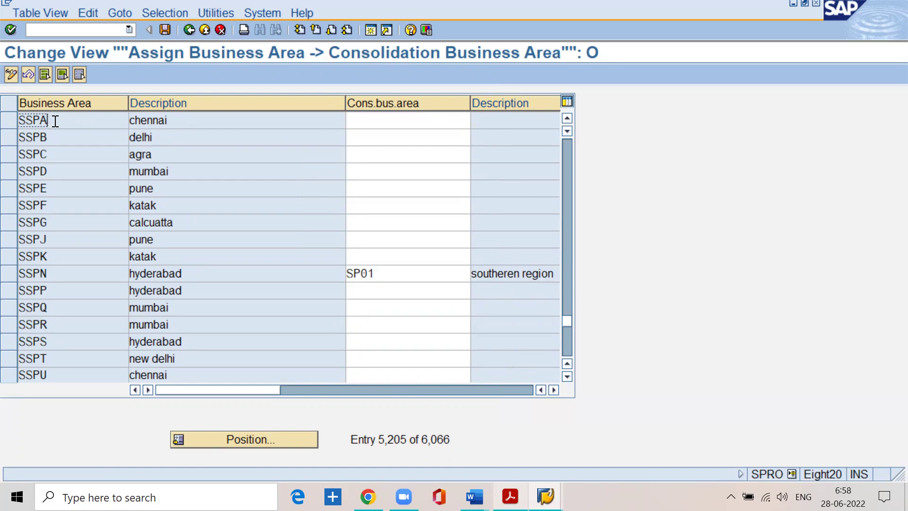
left_click(362, 120)
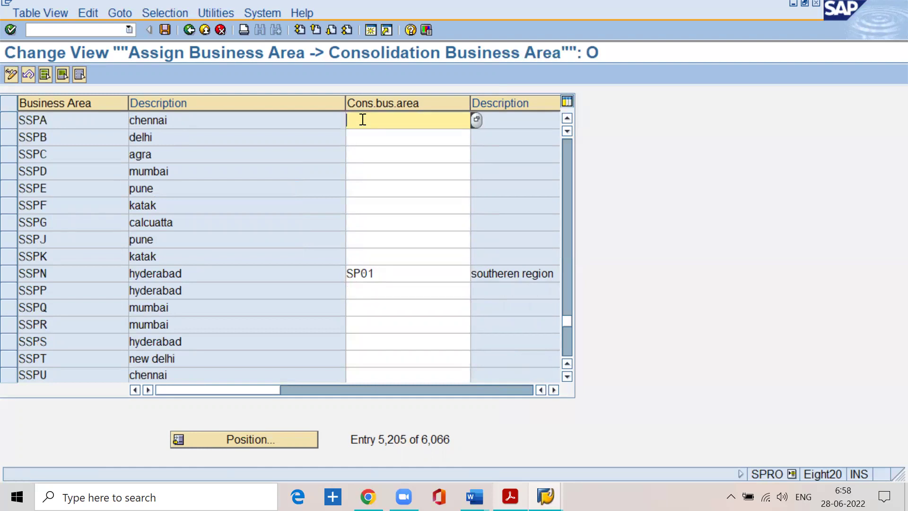
type("sp01")
- Check the blank business area assignment table in FI material.pdf and return to SAP
left_click(510, 497)
scroll(227, 331, "down", 3)
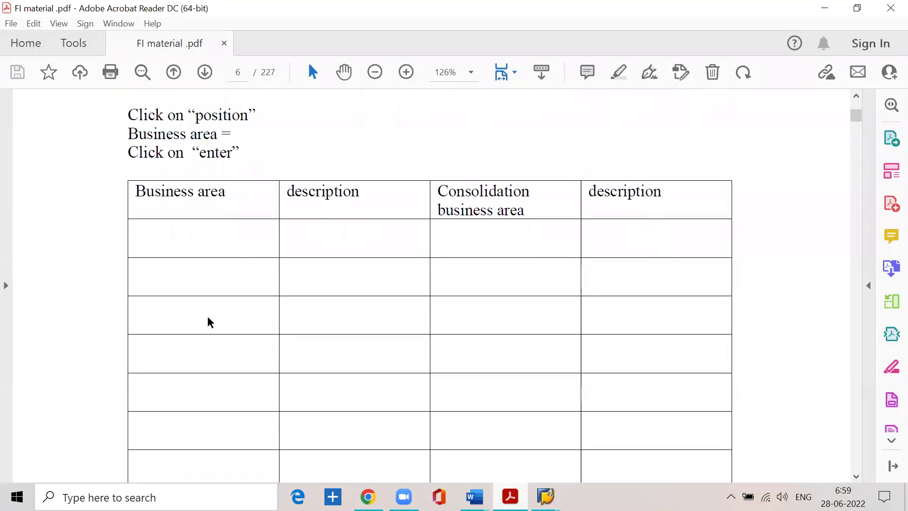
left_click(825, 8)
- Enter consolidation business area sp02 for business area SSPB delhi
left_click(49, 138)
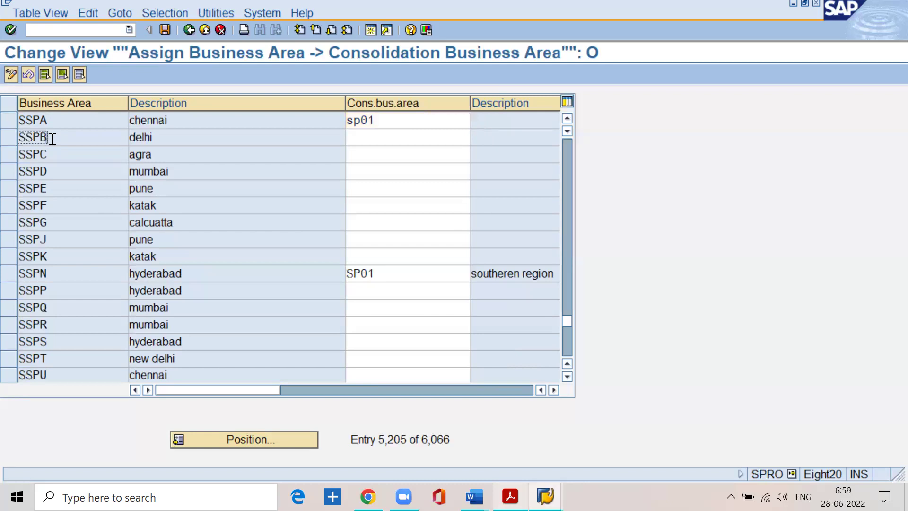
left_click(159, 136)
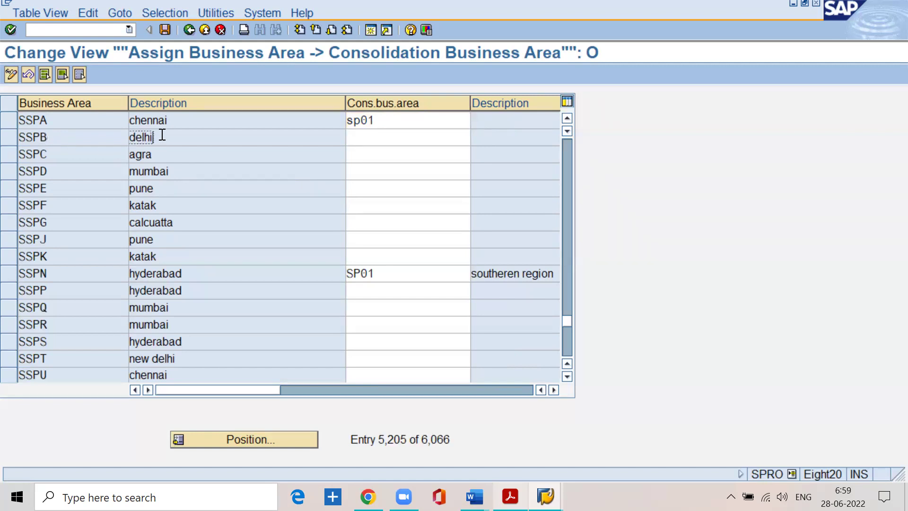
left_click(353, 137)
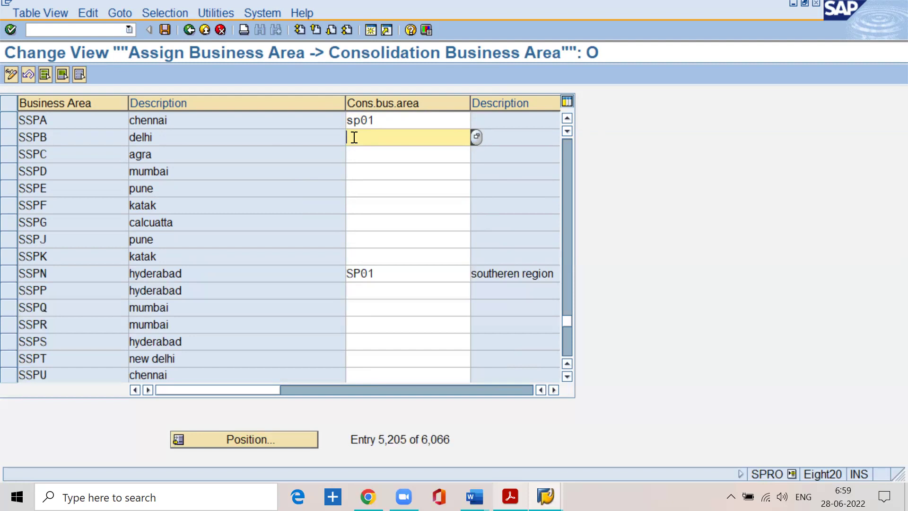
type("sp02")
- Enter consolidation business area sp02 for business area SSPC agra
left_click(81, 156)
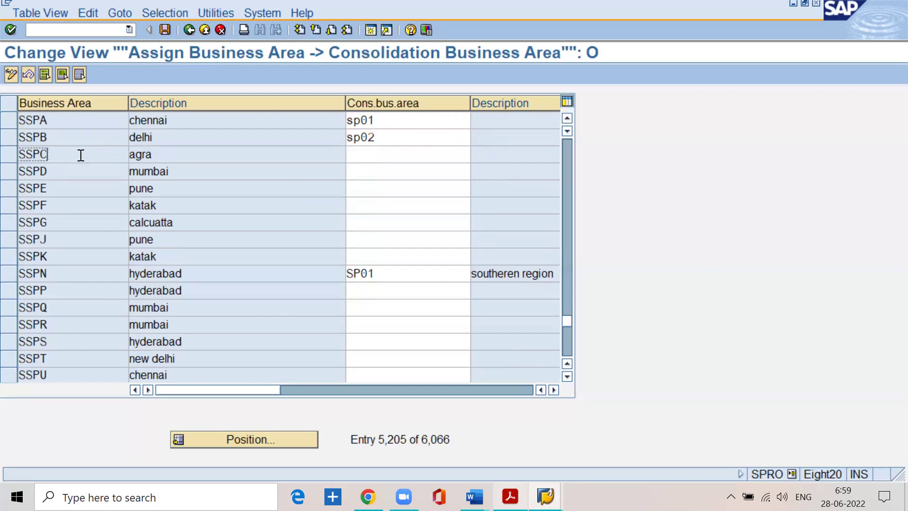
left_click(358, 154)
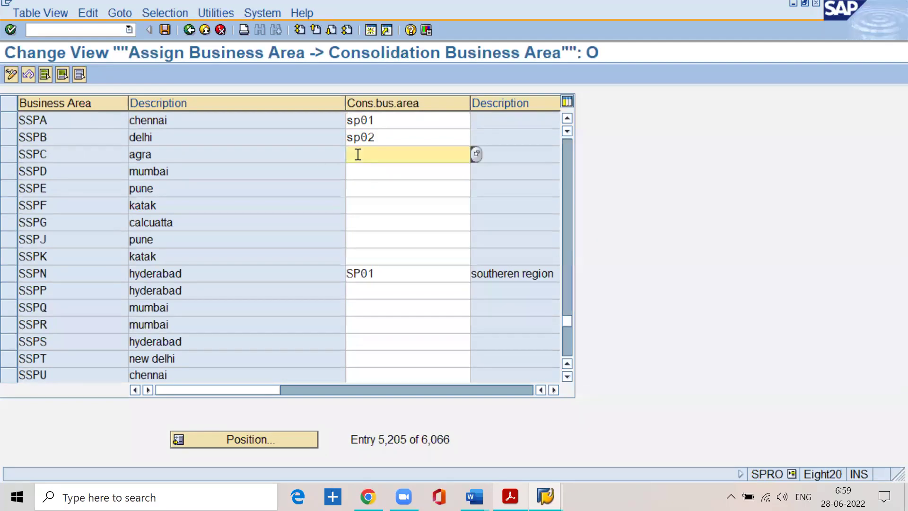
left_click(51, 153)
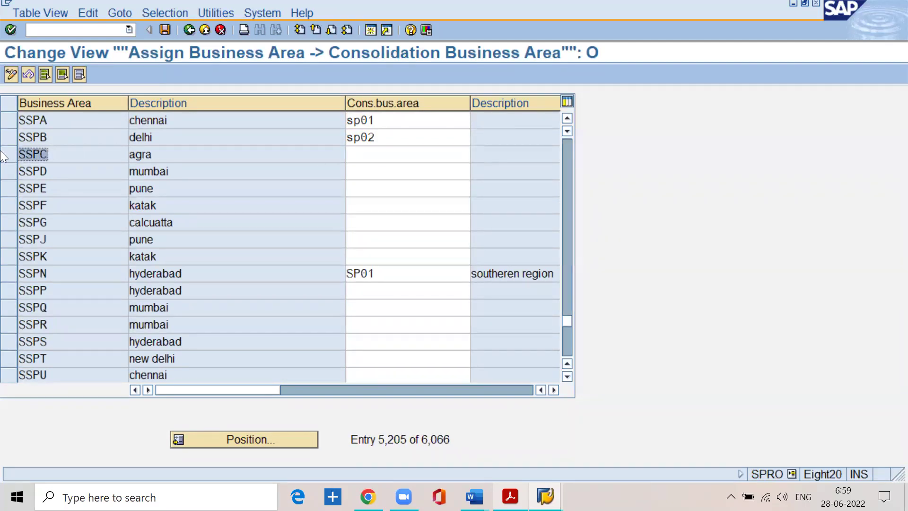
left_click(161, 155)
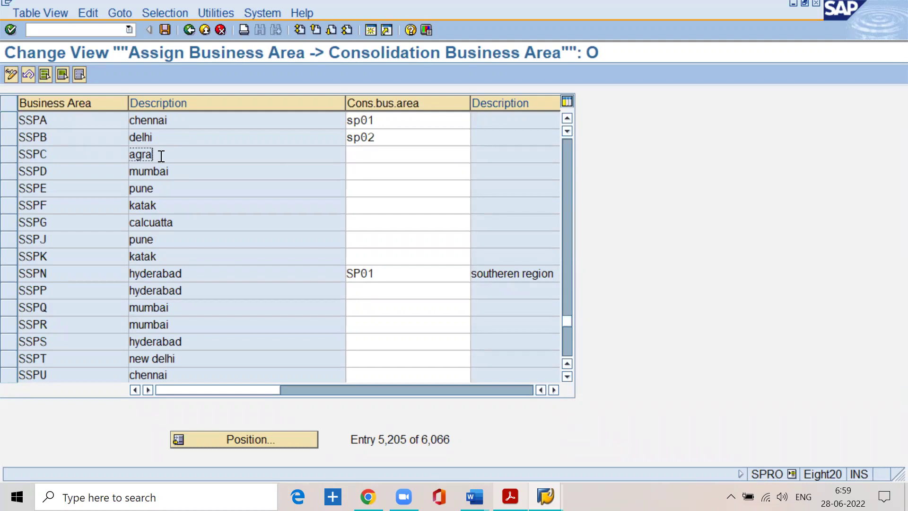
left_click(364, 155)
type("sp02")
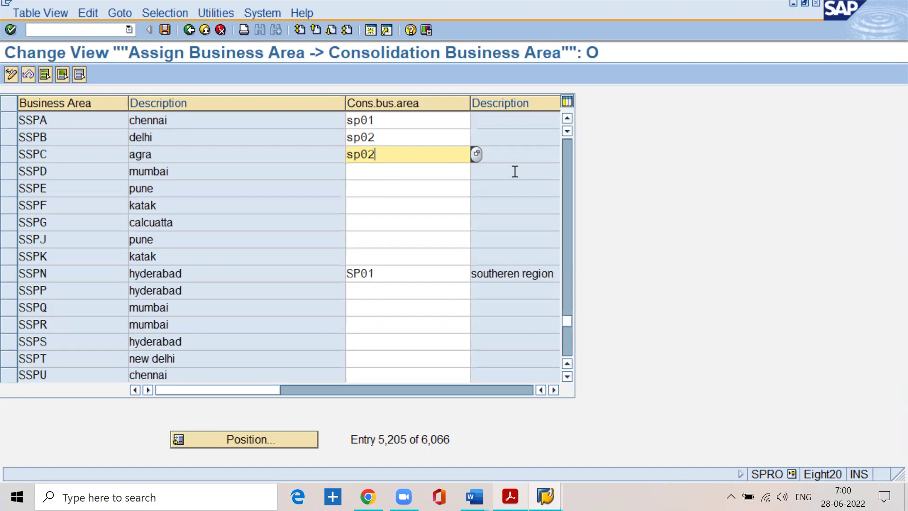
left_click(517, 154)
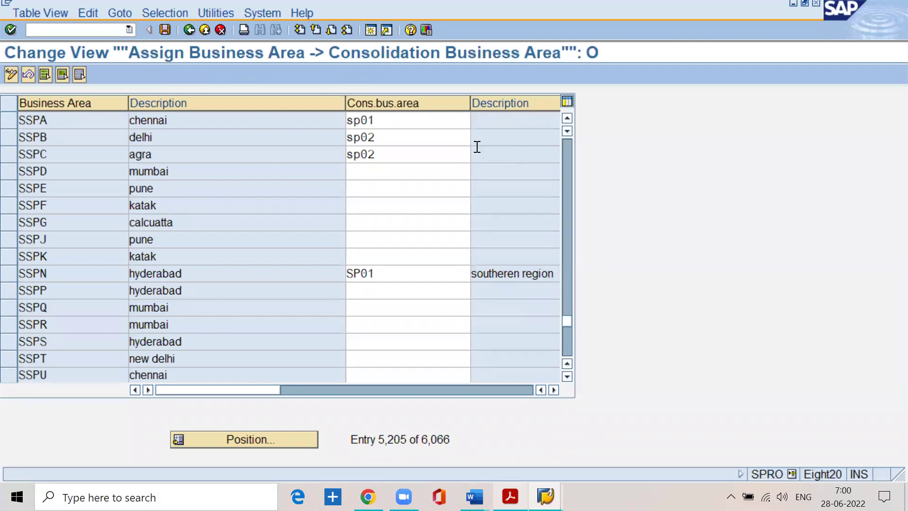
- Enter consolidation business area sp03 for business area SSPD mumbai
left_click(72, 172)
left_click(555, 62)
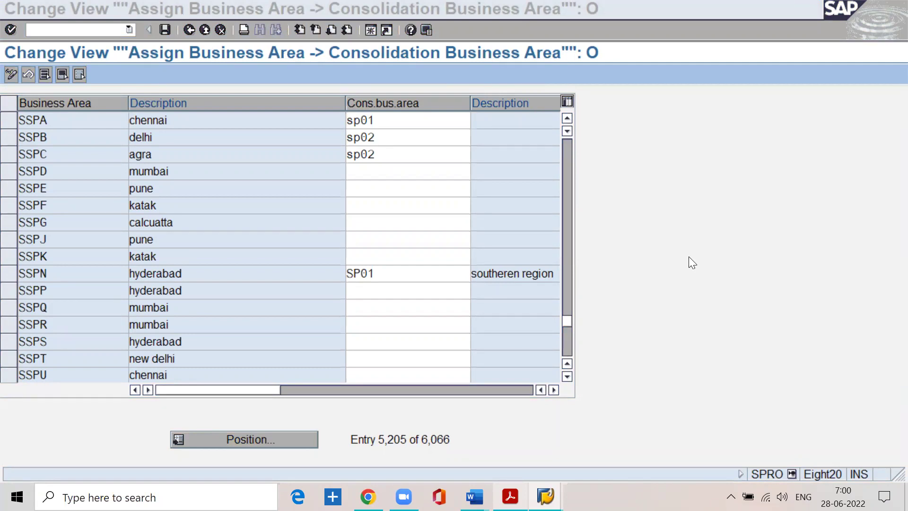
left_click(66, 171)
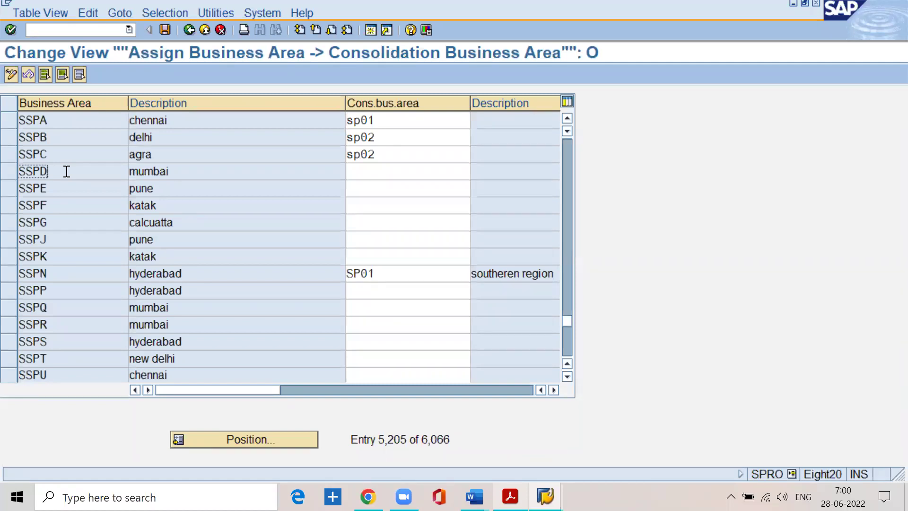
left_click(362, 175)
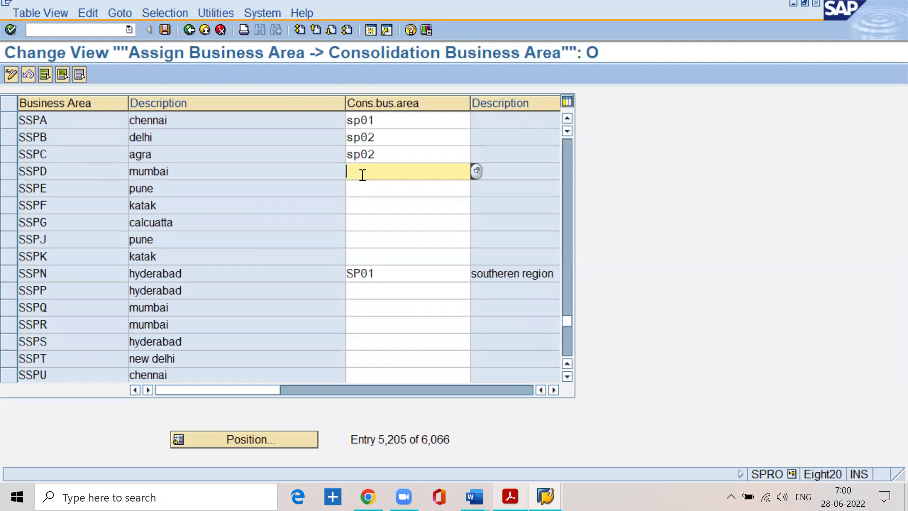
type("sp03")
left_click(362, 175)
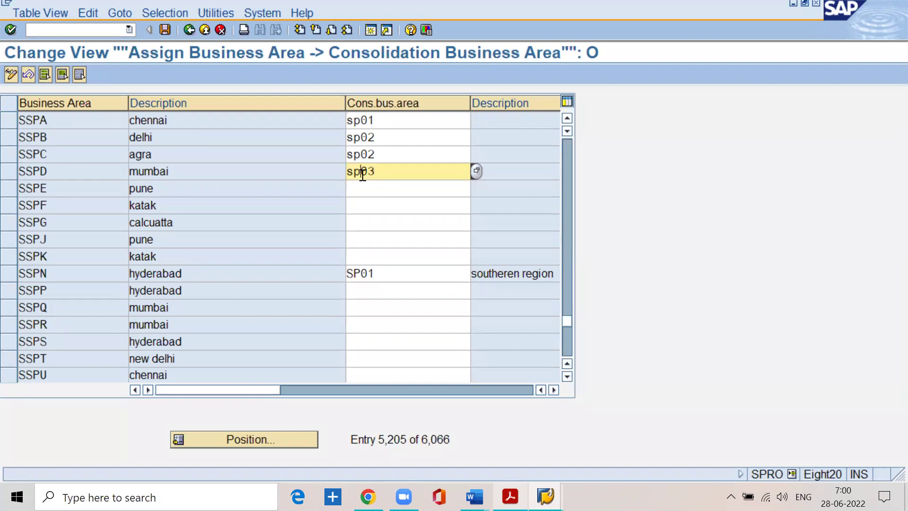
left_click(499, 173)
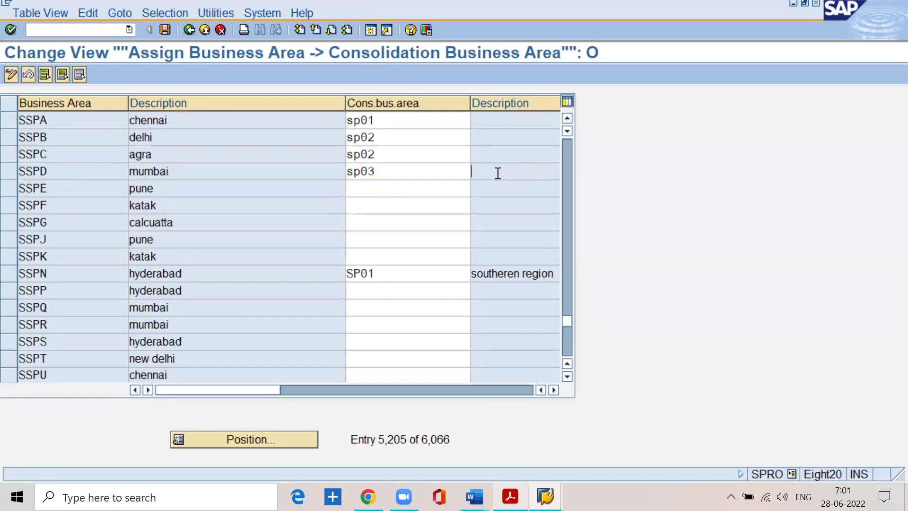
- Enter consolidation business area sp03 for business area SSPE pune
left_click(72, 187)
left_click(167, 189)
left_click(358, 185)
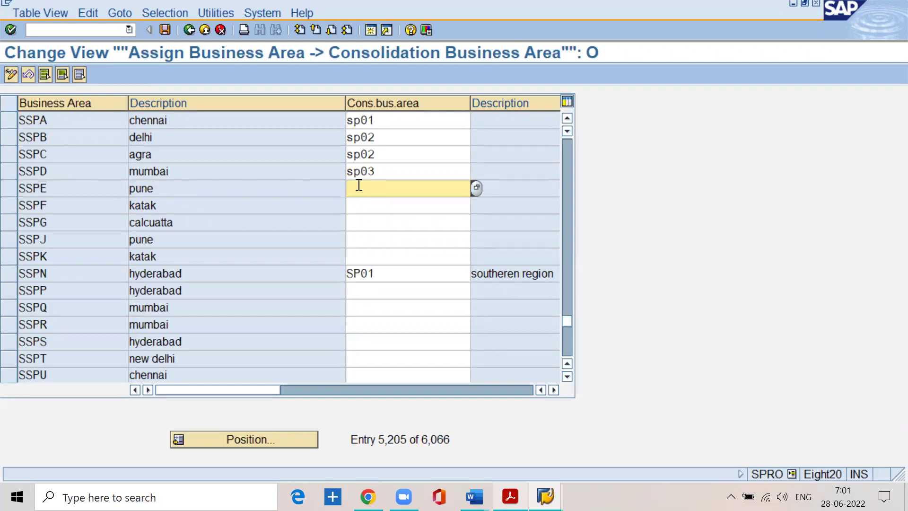
type("sp0")
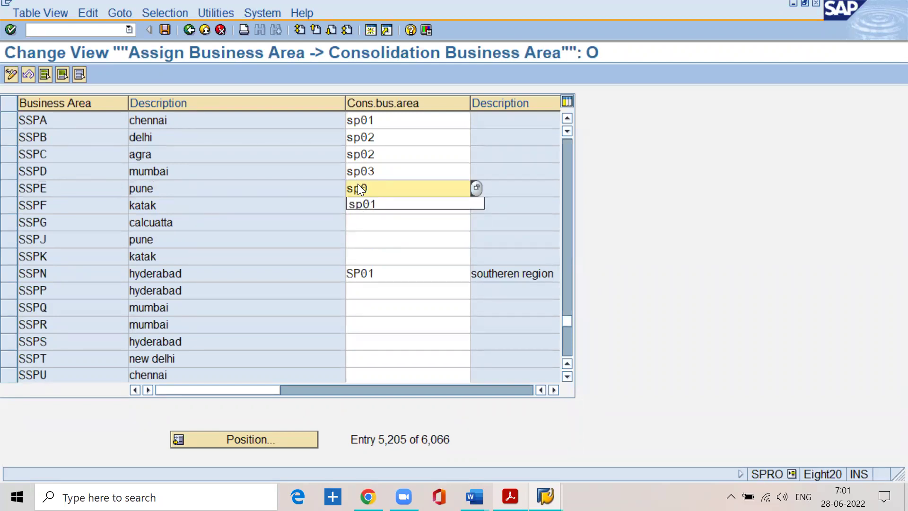
type("3")
- Enter consolidation business area sp04 for business area SSPF katak
left_click(56, 206)
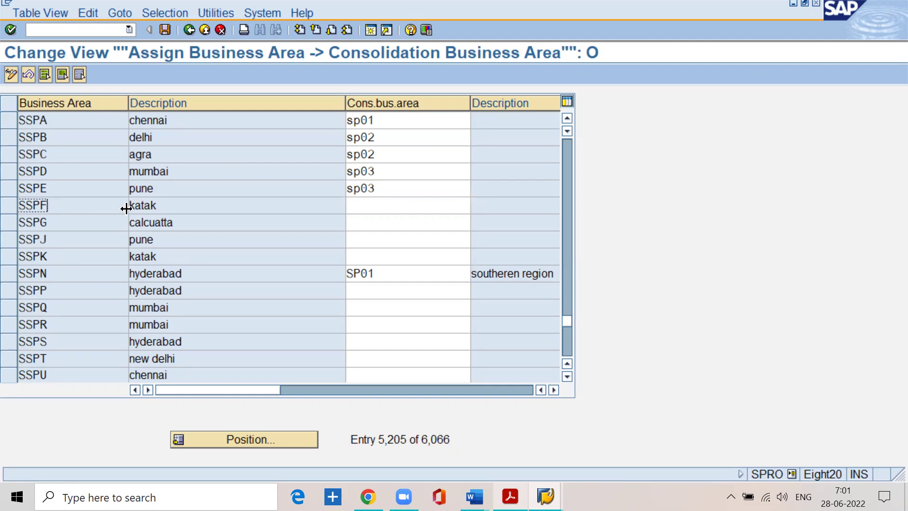
left_click(166, 207)
left_click(355, 206)
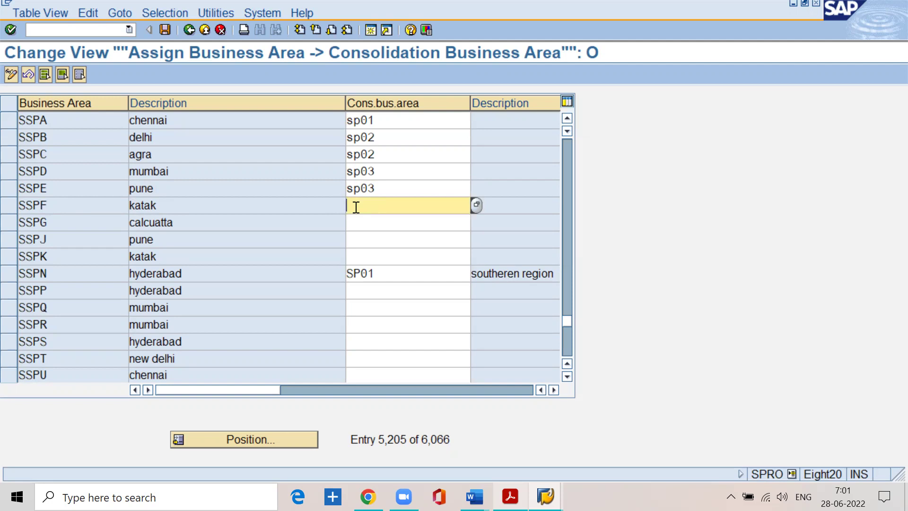
type("sp04")
- Enter consolidation business area sp04 for SSPG calcuatta and save the assignments under the proposed customizing request
left_click(199, 226)
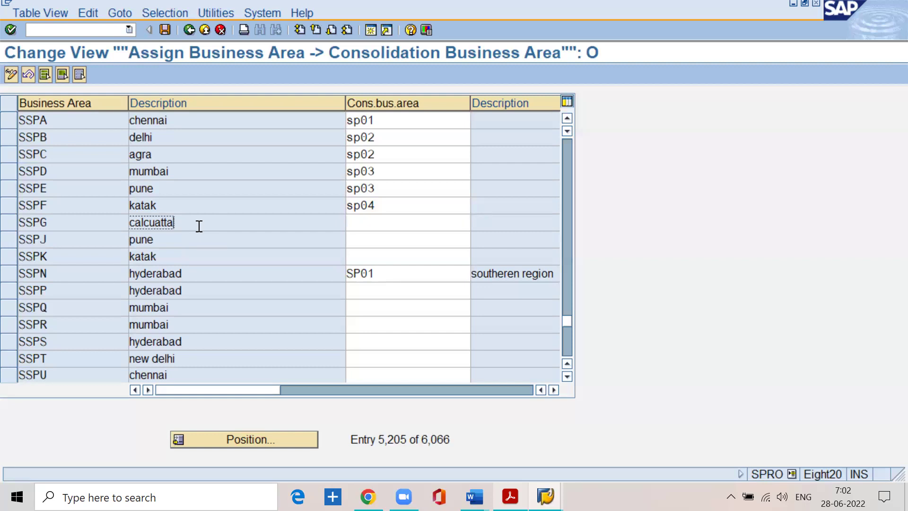
left_click(63, 221)
left_click(190, 226)
left_click(374, 219)
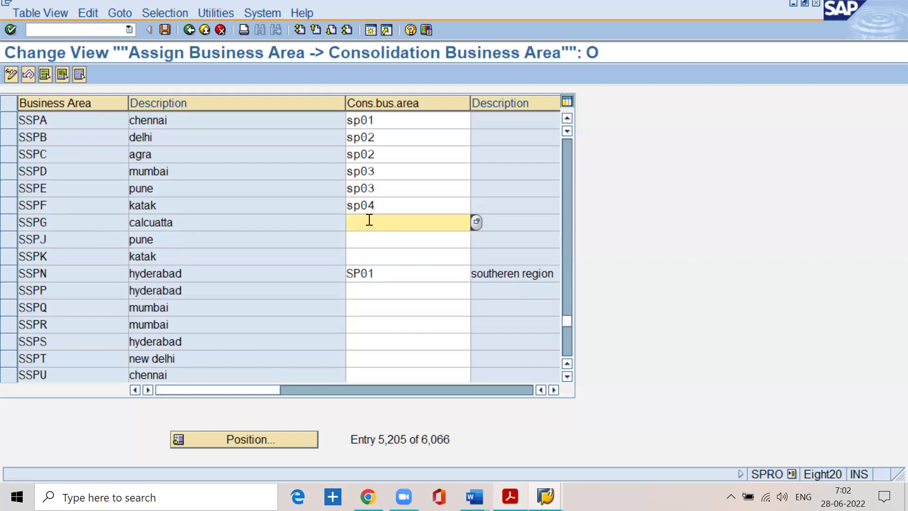
type("sp0")
key("BackSpace")
key("BackSpace")
key("BackSpace")
type("sp04")
left_click(167, 30)
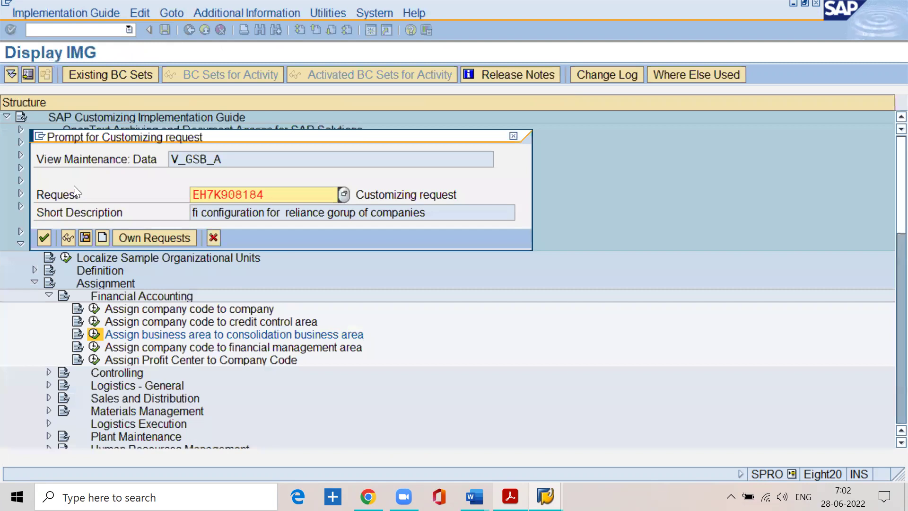
left_click(44, 235)
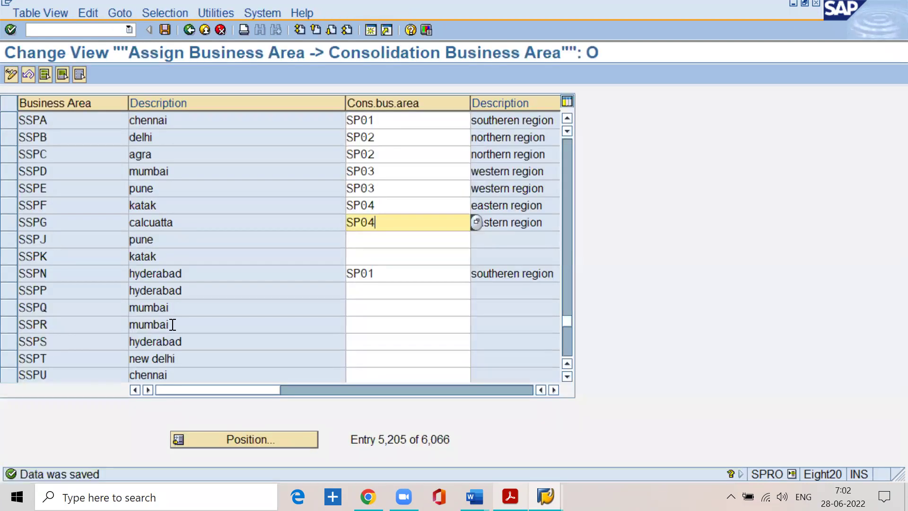
- Review the closing save instruction and the Step 1.6 heading in FI material.pdf, then return to the SAP assignment table
left_click(510, 497)
scroll(179, 373, "down", 6)
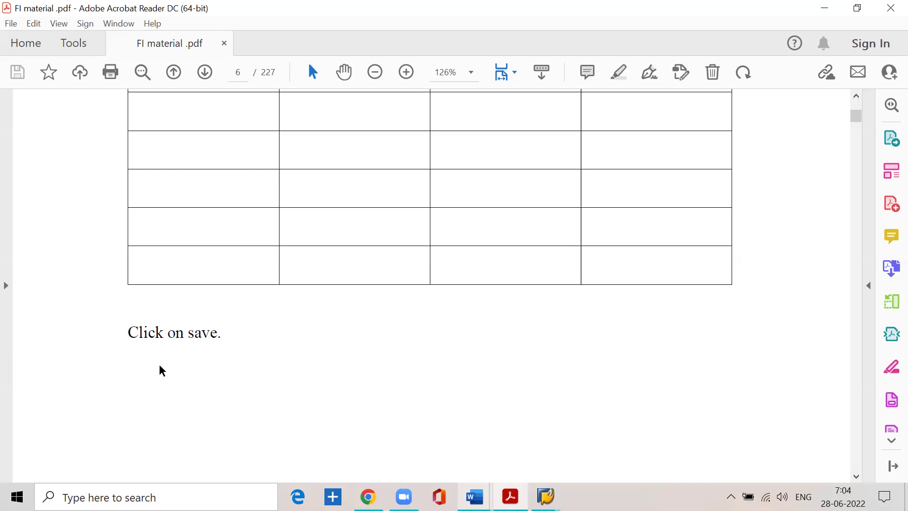
scroll(162, 370, "up", 10)
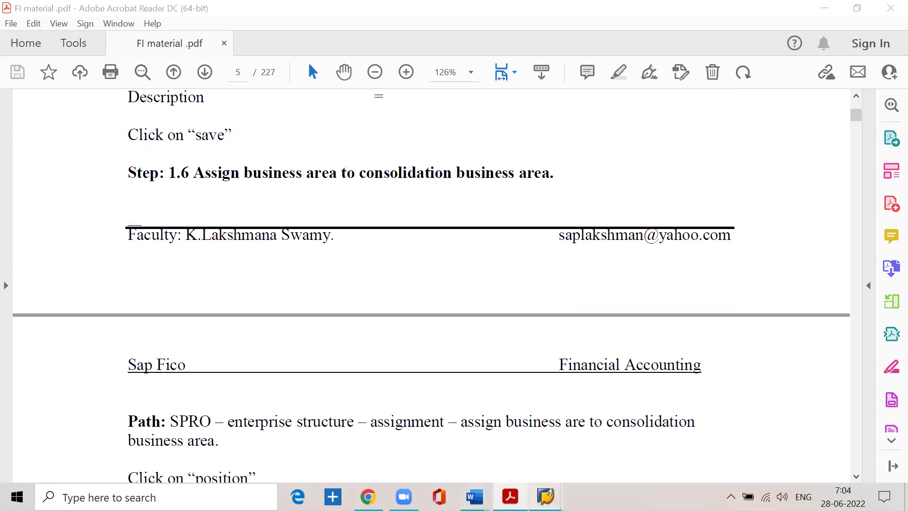
mouse_move(546, 497)
left_click(529, 445)
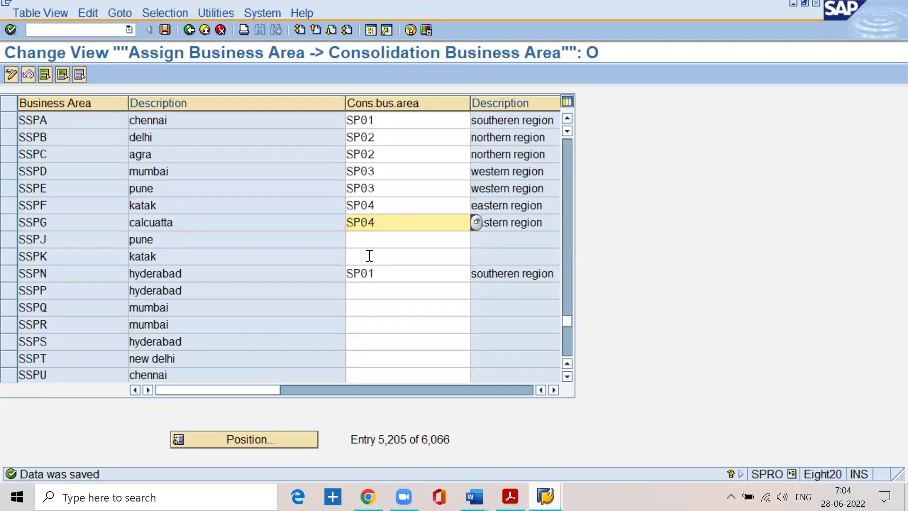
- Review the saved assignments, comparing business areas SSPA, SSPB, SSPD and SSPE with their consolidation business areas and regions
left_click(380, 172)
left_click(381, 188)
left_click(380, 172)
left_click(382, 191)
left_click(379, 171)
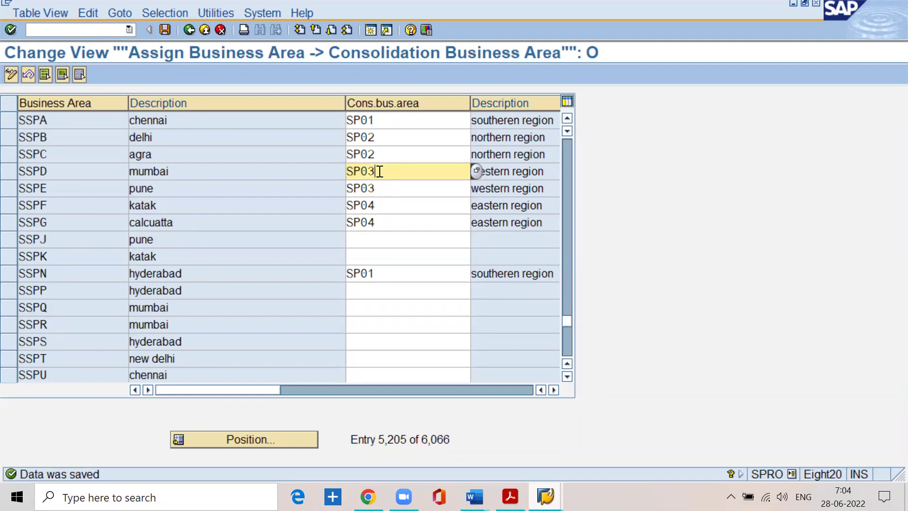
double_click(173, 170)
double_click(158, 190)
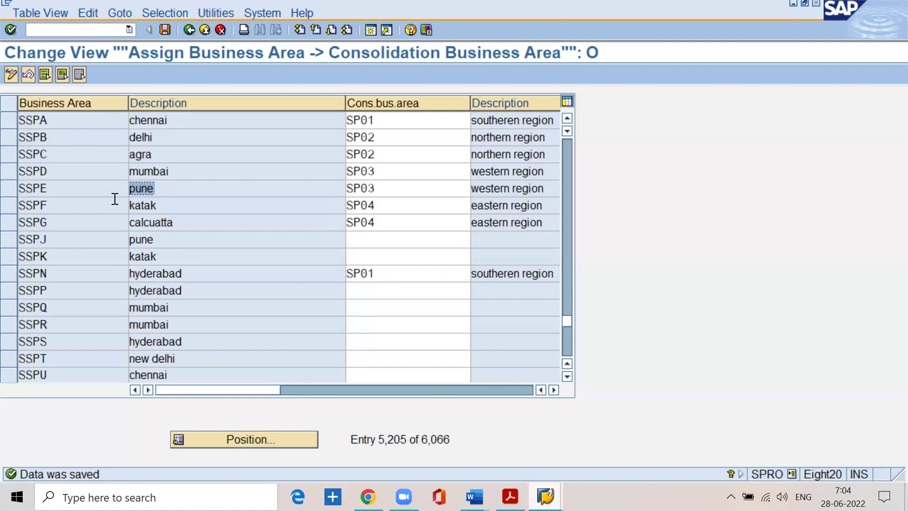
left_click(158, 138)
double_click(382, 137)
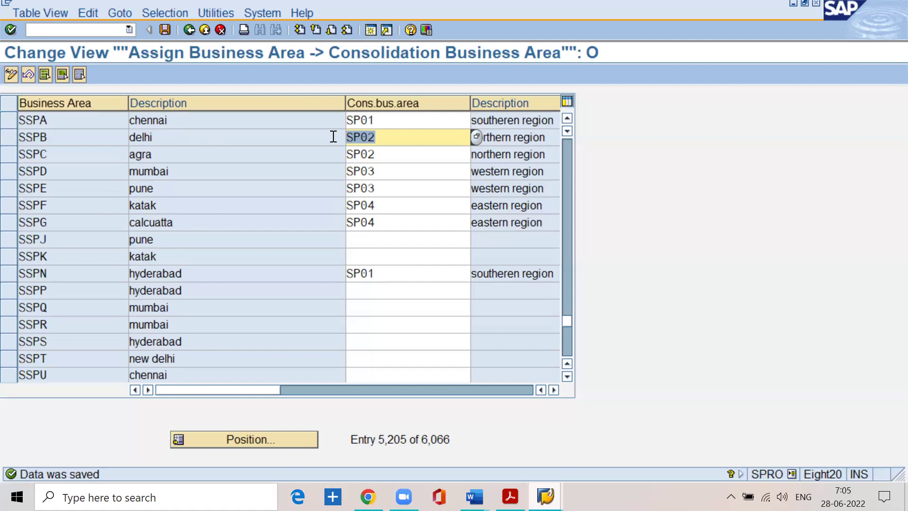
left_click(396, 51)
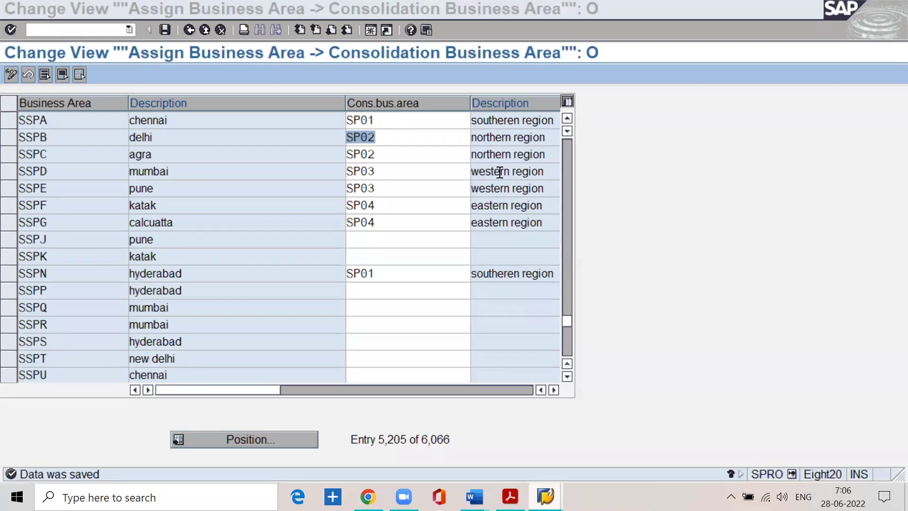
left_click(56, 121)
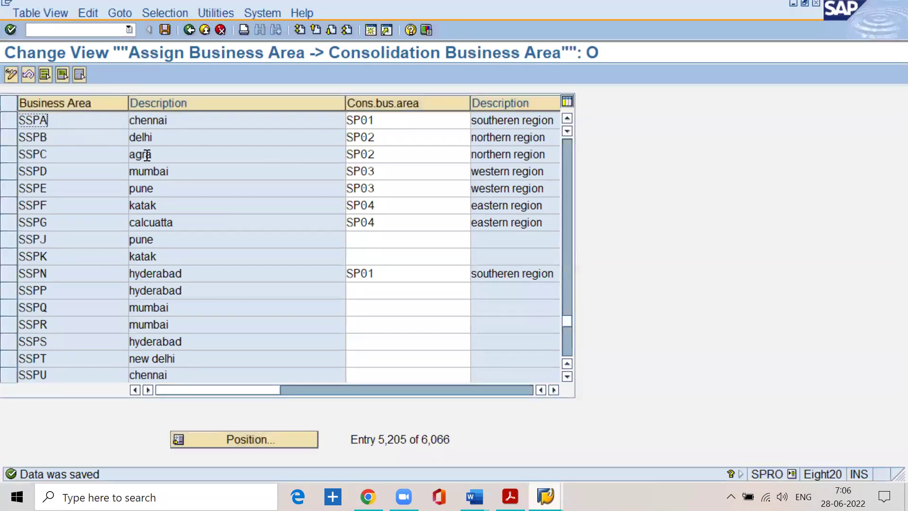
left_click(381, 120)
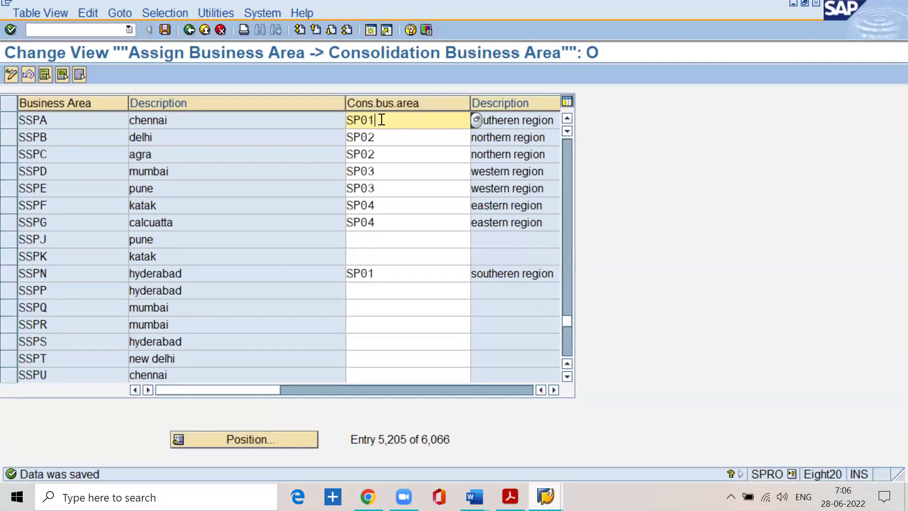
- Switch to FI material.pdf, review the Step 1.6 assignment table through the Fiscal year variant heading, and return to SAP
left_click(510, 497)
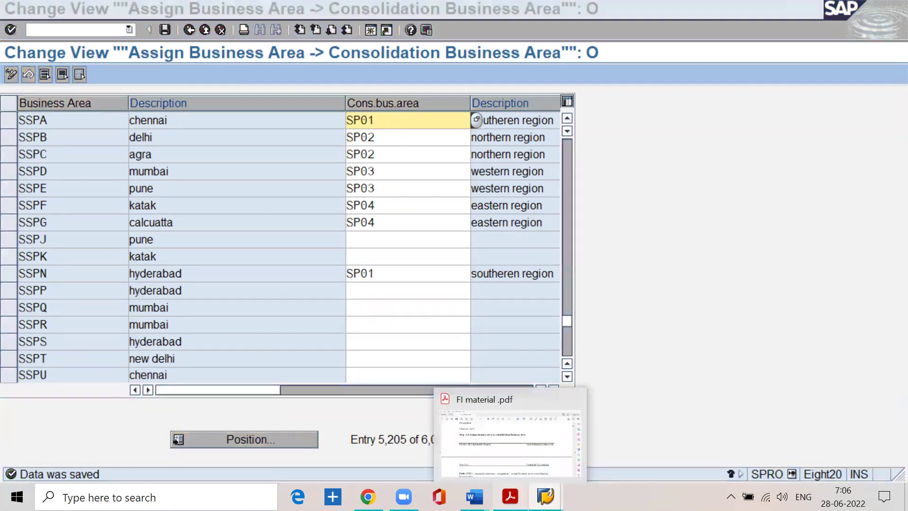
scroll(374, 333, "down", 5)
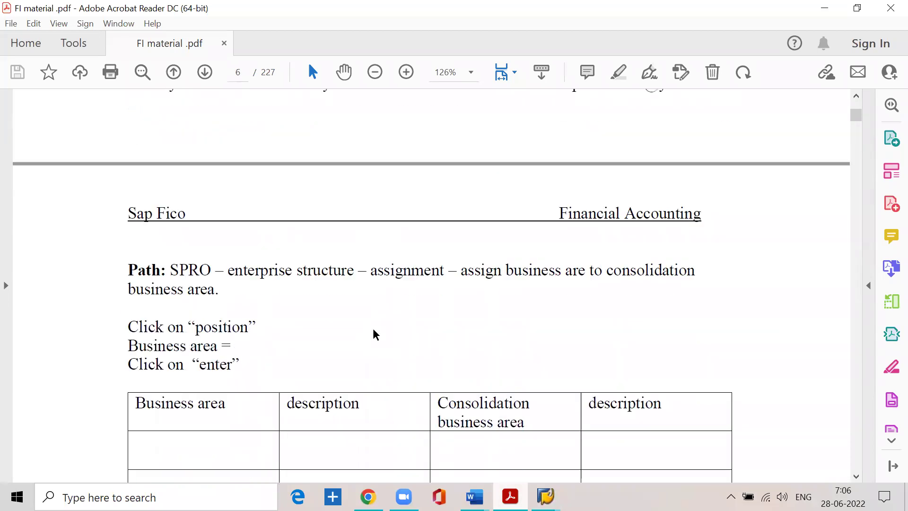
scroll(373, 334, "down", 7)
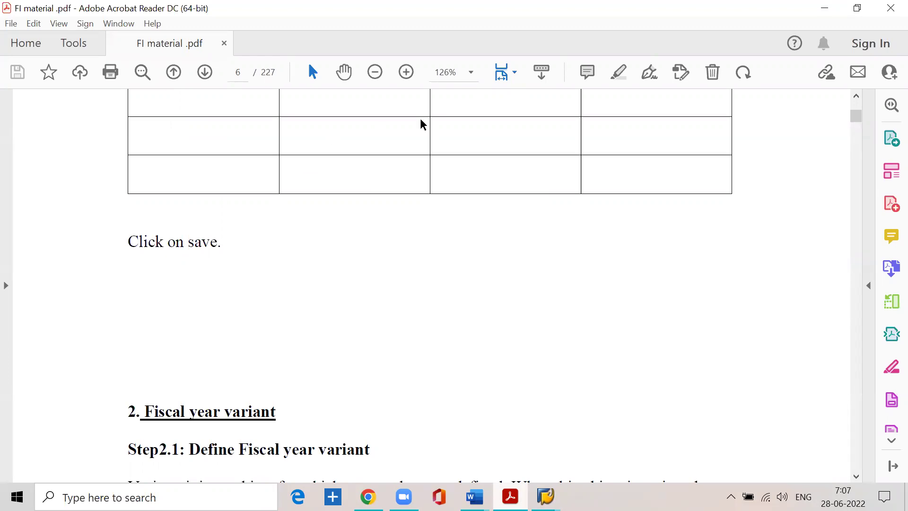
left_click(826, 9)
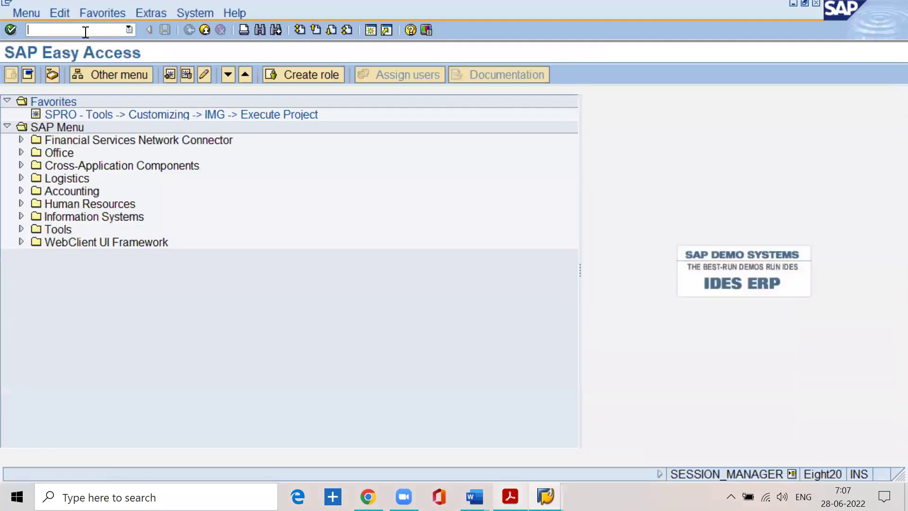
- Open G/L account posting with transaction F-02 and enter document date 27.6.2022 and company code ssl1
type("/nf-02")
key("Return")
type("27.6.2022")
key("Tab")
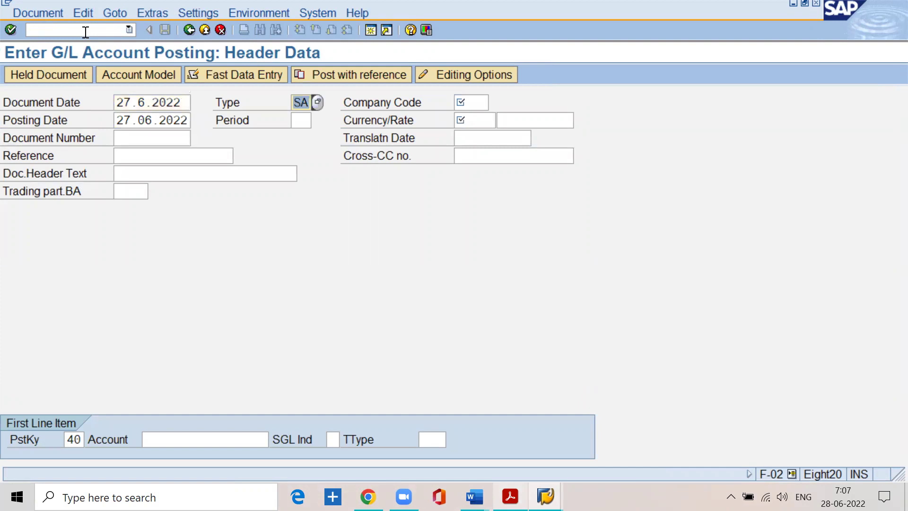
key("Tab")
type("ss11")
key("Tab")
key("Tab")
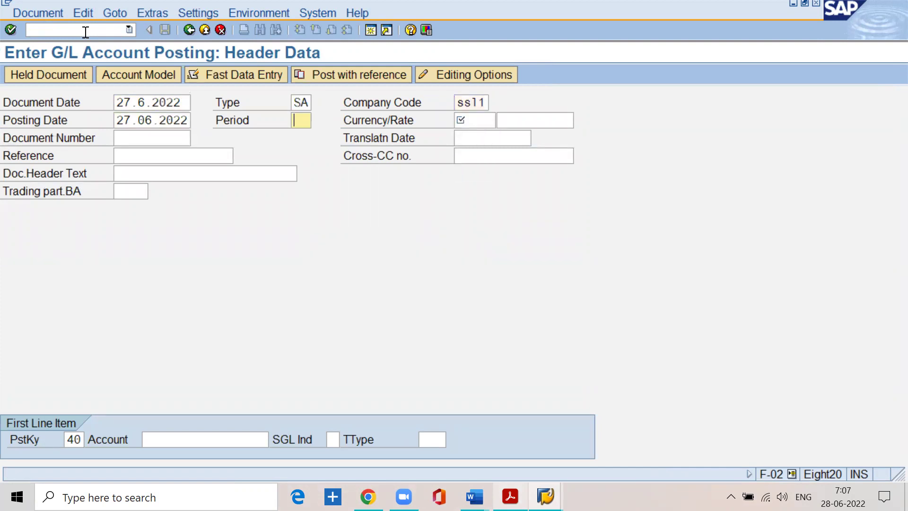
- Set the posting period to 3 and the currency to inr, enter the rent G/L account, and continue to the first debit item
type("3")
key("Tab")
type("inr")
key("Tab")
key("Tab")
key("Tab")
key("Tab")
key("Tab")
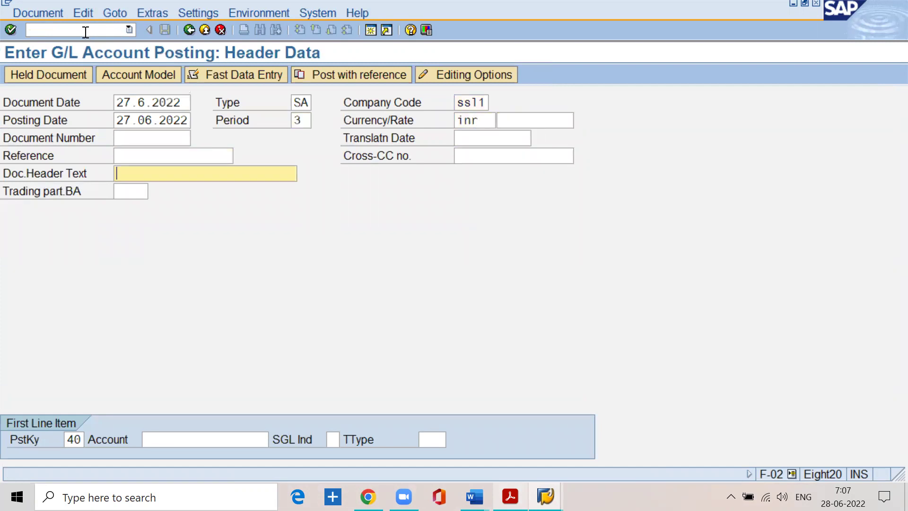
key("Tab")
key("Tab")
key("Tab")
type("400300")
key("Return")
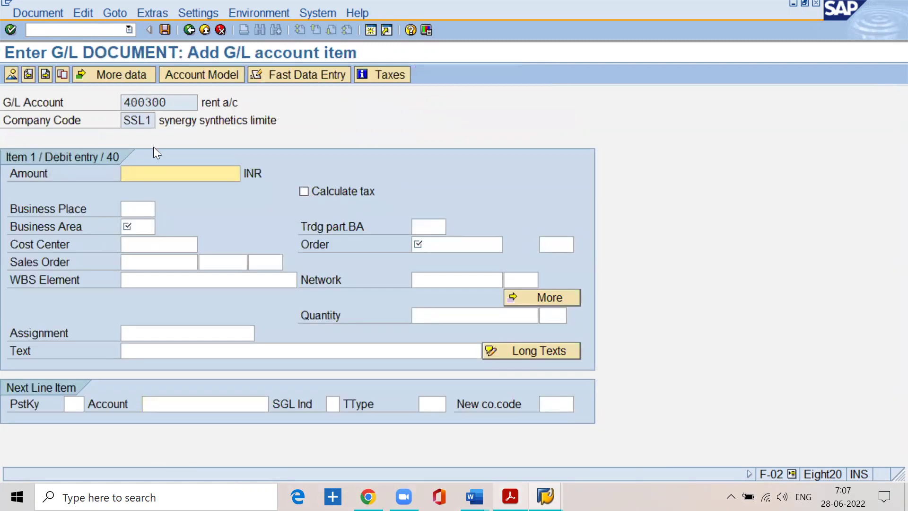
- Highlight the company code on the debit item screen, then exit the G/L document entry and discard its data
left_click_drag(154, 120, 108, 119)
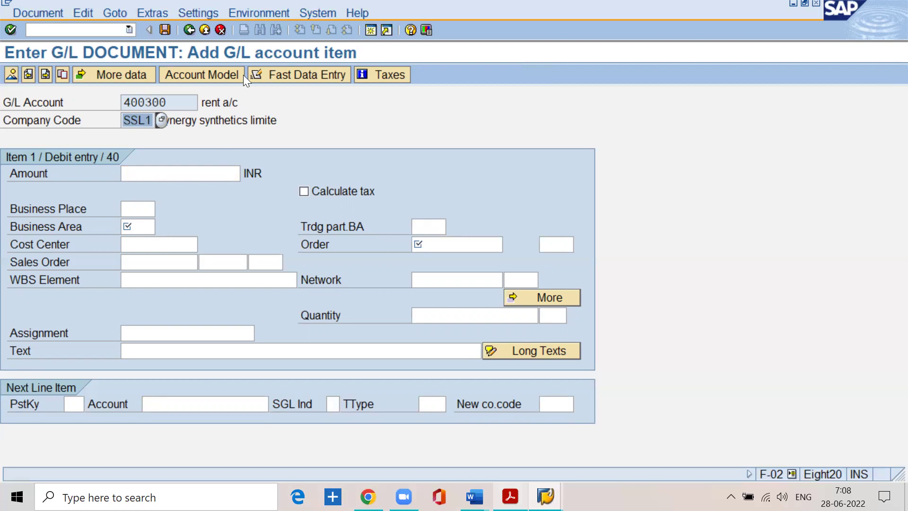
left_click(221, 30)
left_click(221, 30)
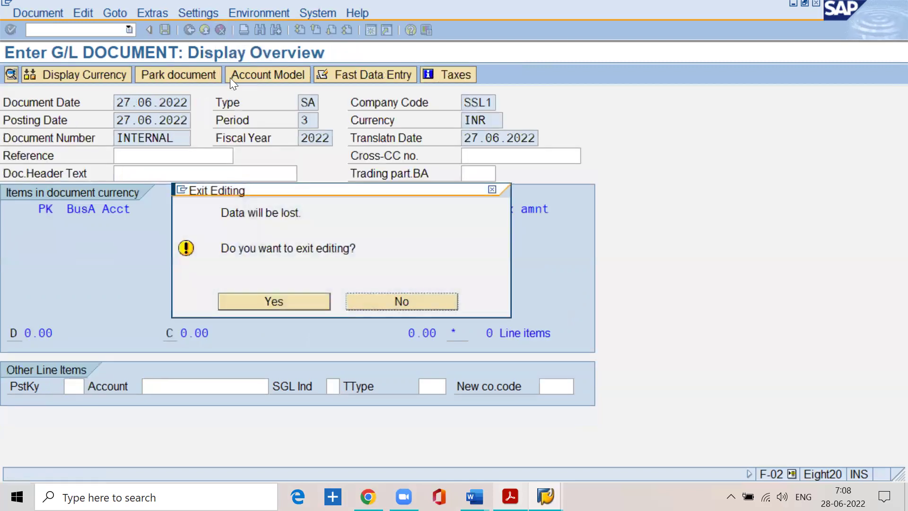
left_click(268, 302)
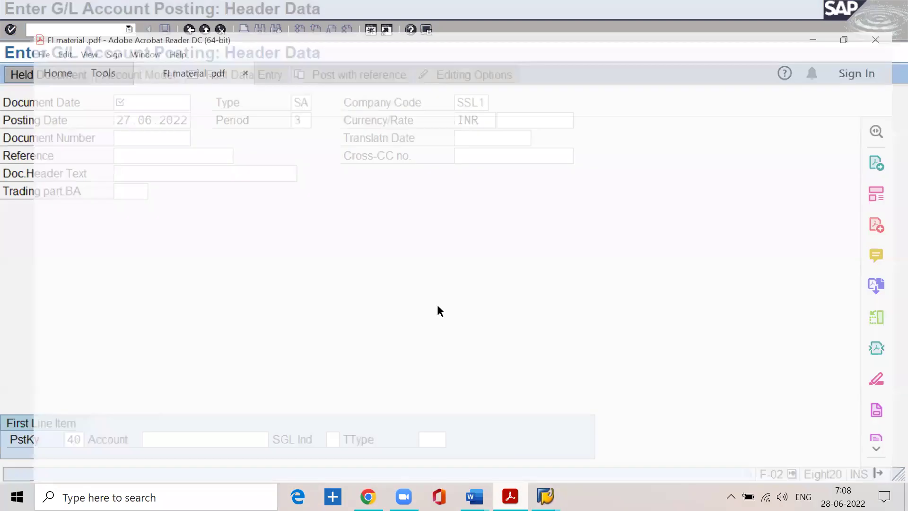
- Switch to FI material.pdf and examine the define business area path and its transaction code OX03
scroll(434, 302, "up", 3)
scroll(434, 303, "up", 15)
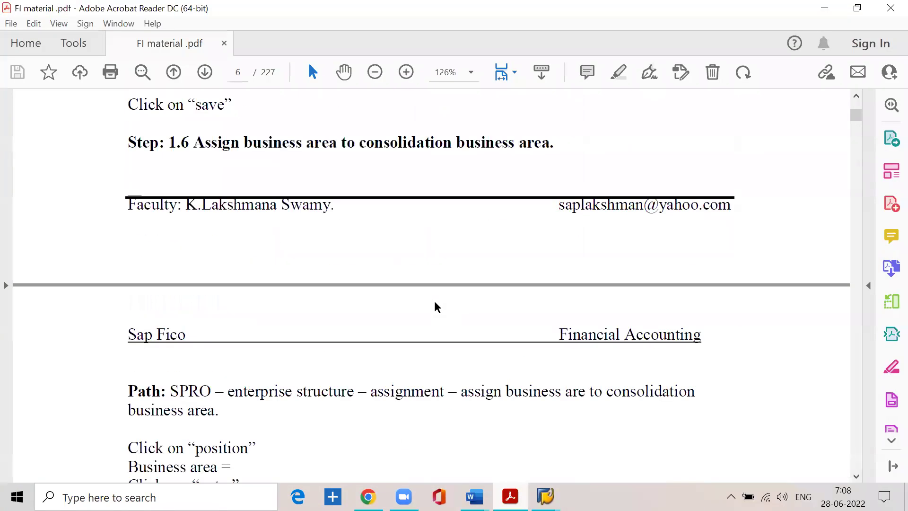
scroll(436, 306, "up", 15)
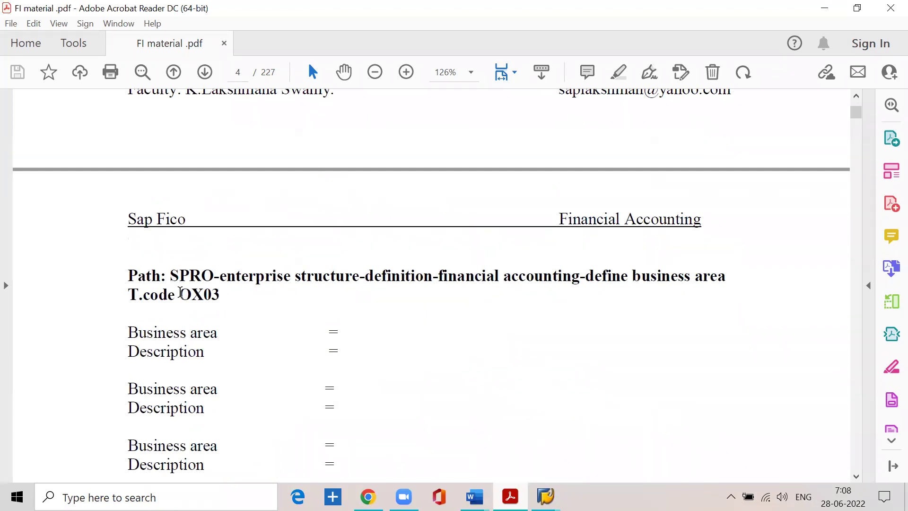
left_click_drag(170, 276, 724, 278)
left_click_drag(179, 294, 220, 294)
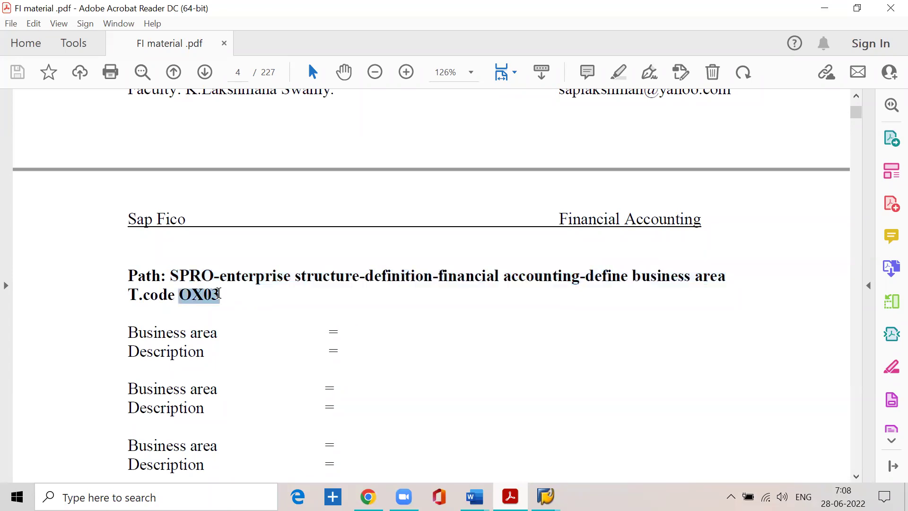
- Review the consolidation business area explanation and region diagram in FI material.pdf, and highlight the path for maintaining consolidation business areas
scroll(238, 337, "down", 10)
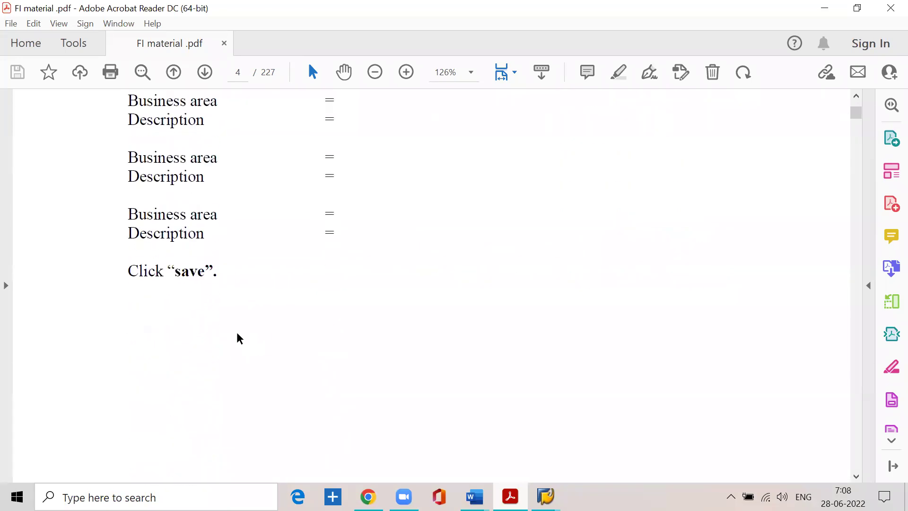
scroll(238, 338, "down", 8)
left_click_drag(193, 244, 458, 244)
scroll(240, 331, "down", 10)
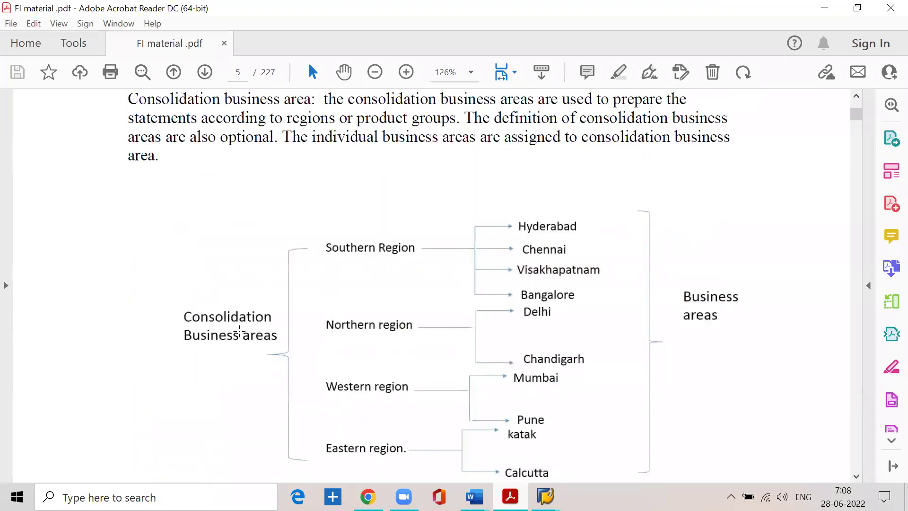
left_click_drag(171, 237, 325, 249)
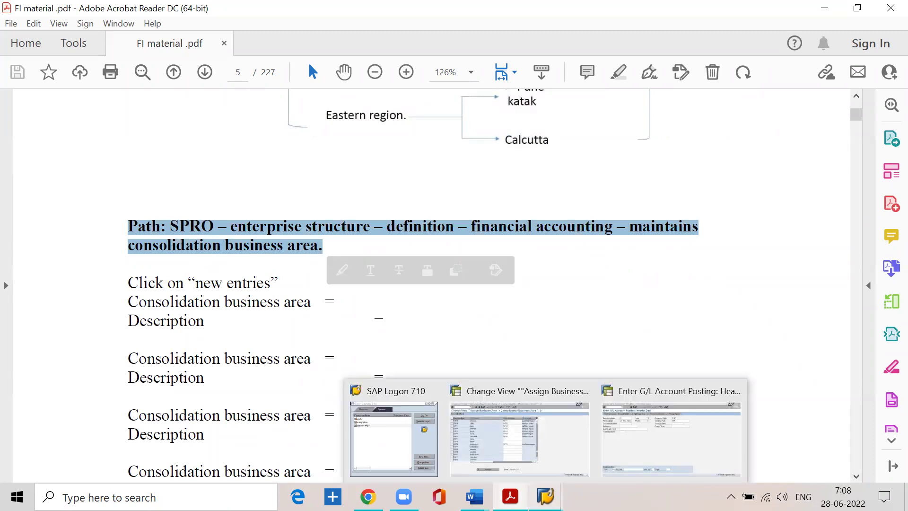
- Highlight the Step 1.6 heading on assigning business areas and review its path, position instructions and assignment table
left_click(563, 283)
scroll(422, 304, "down", 8)
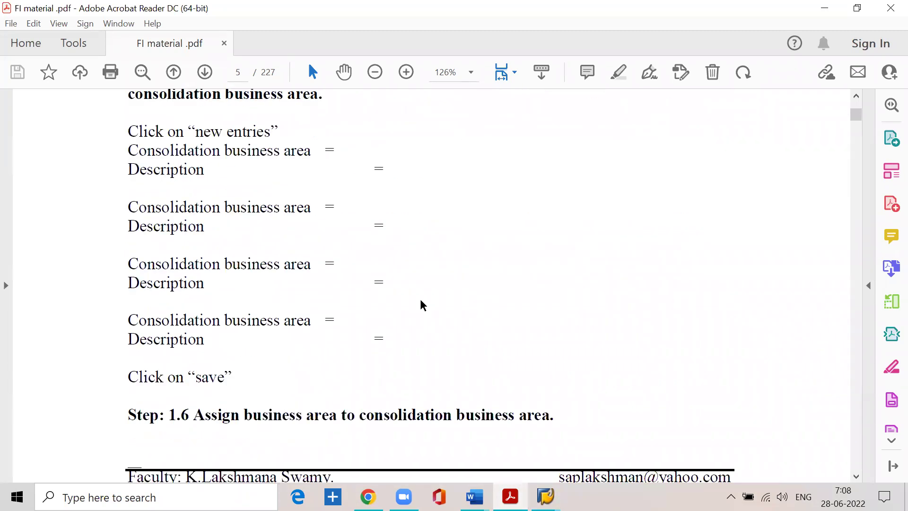
left_click_drag(193, 293, 524, 294)
scroll(352, 331, "down", 6)
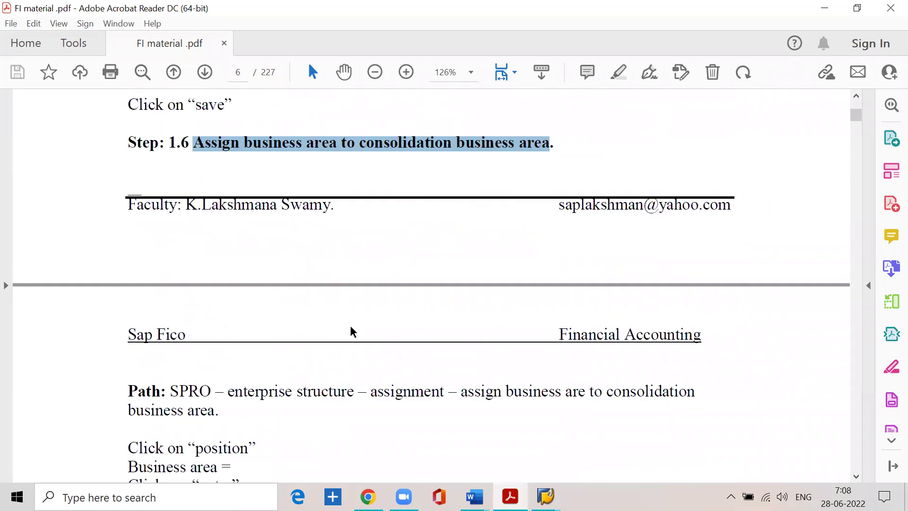
scroll(335, 341, "down", 3)
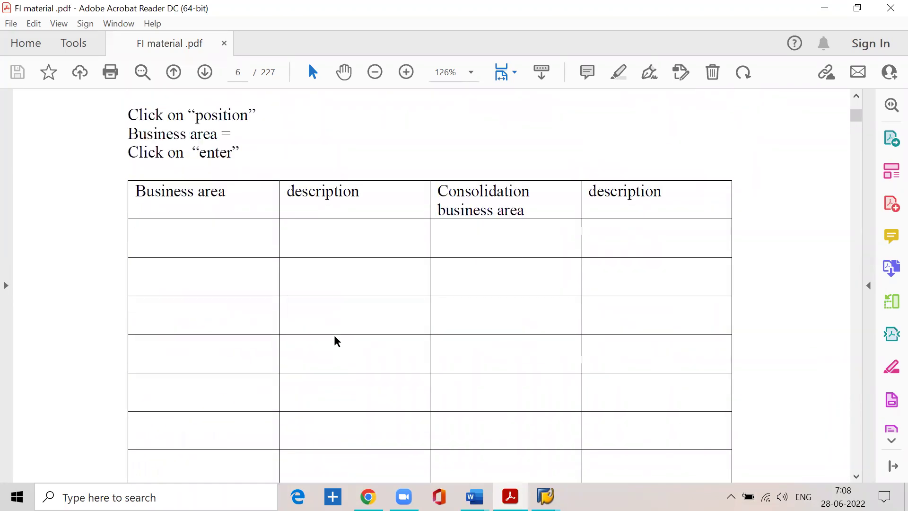
scroll(335, 341, "up", 4)
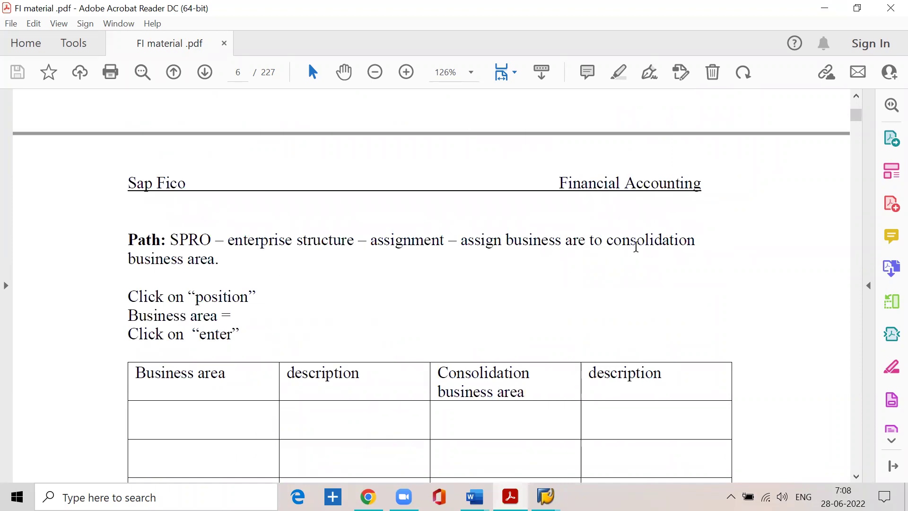
- Review the path for maintaining consolidation business areas in FI material.pdf, alternating with SAP, and highlight "enterprise structure" and "definition"
scroll(637, 249, "up", 10)
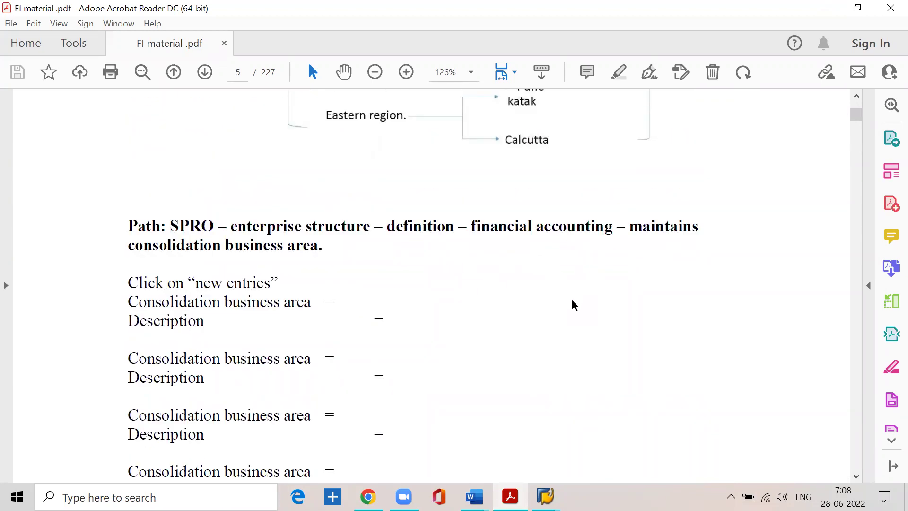
scroll(530, 310, "down", 2)
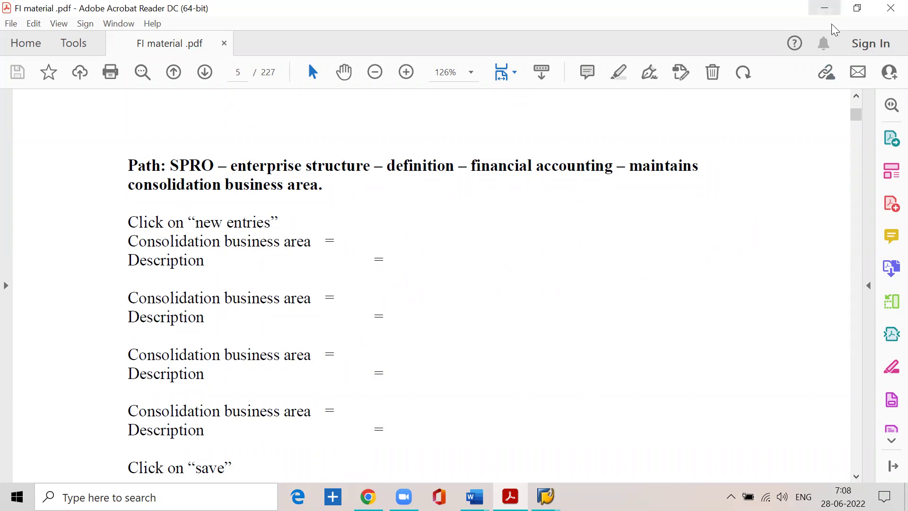
left_click(826, 8)
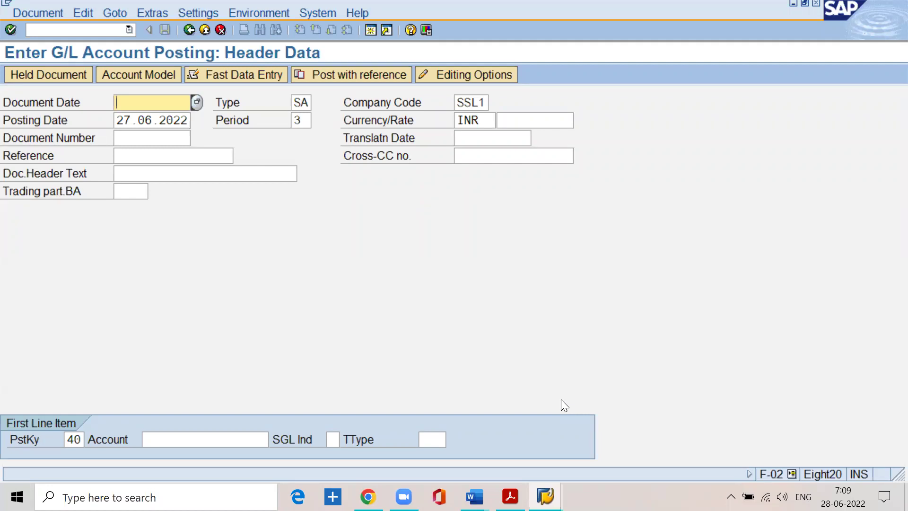
left_click(510, 497)
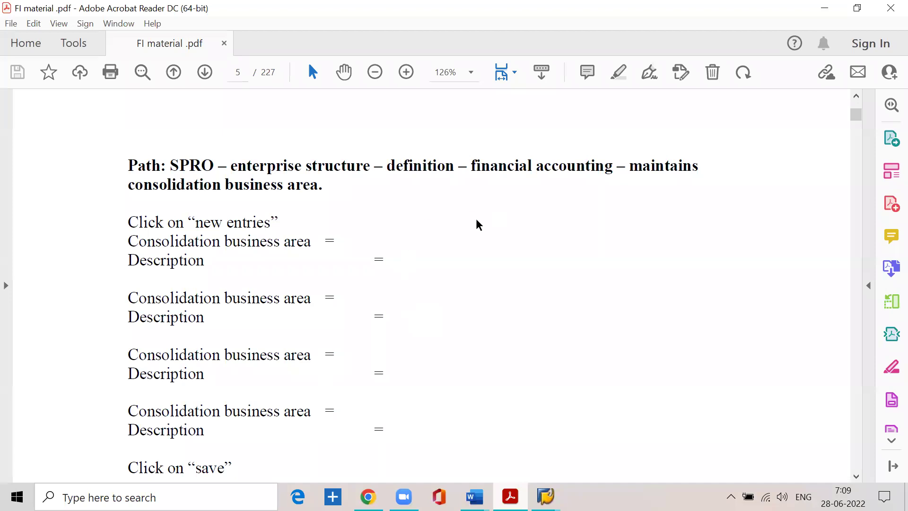
left_click(825, 8)
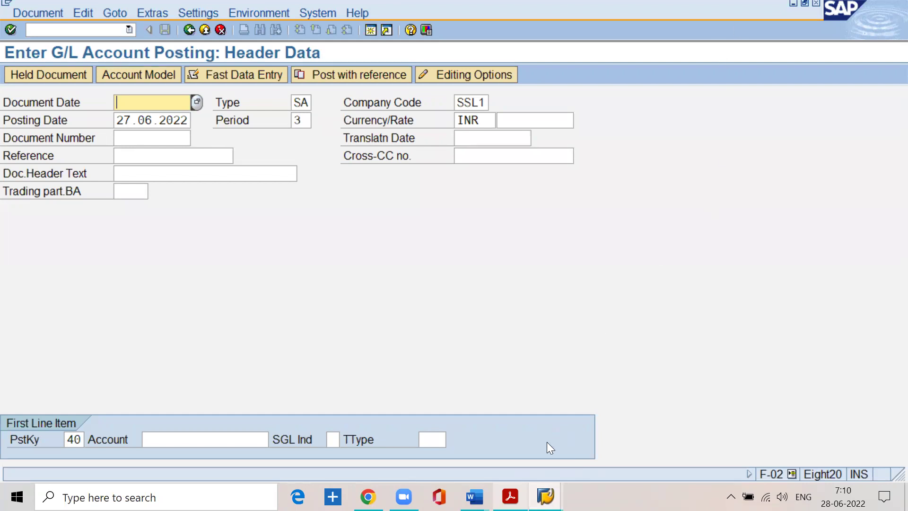
left_click(510, 497)
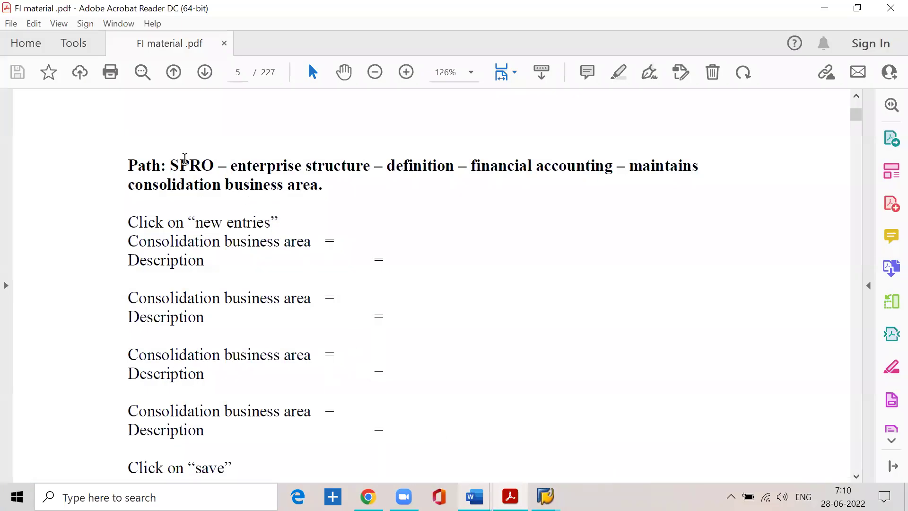
left_click_drag(164, 165, 365, 166)
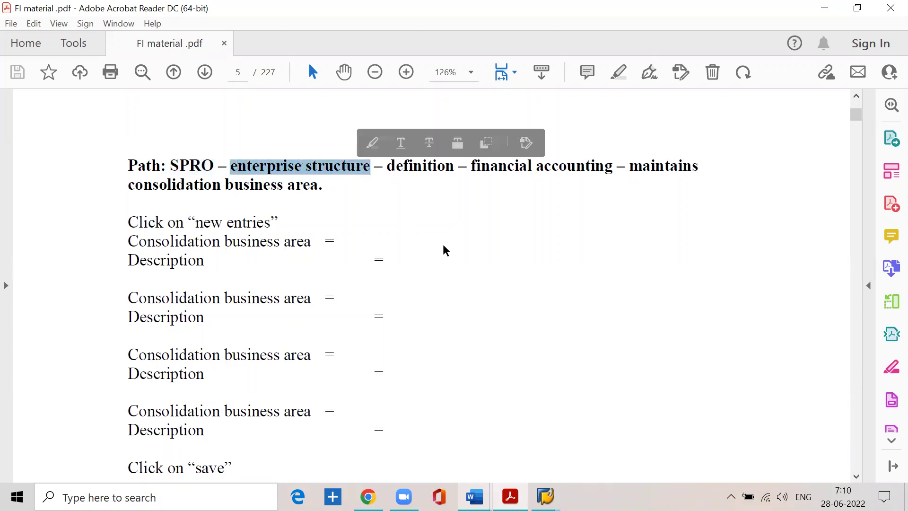
left_click_drag(387, 163, 454, 164)
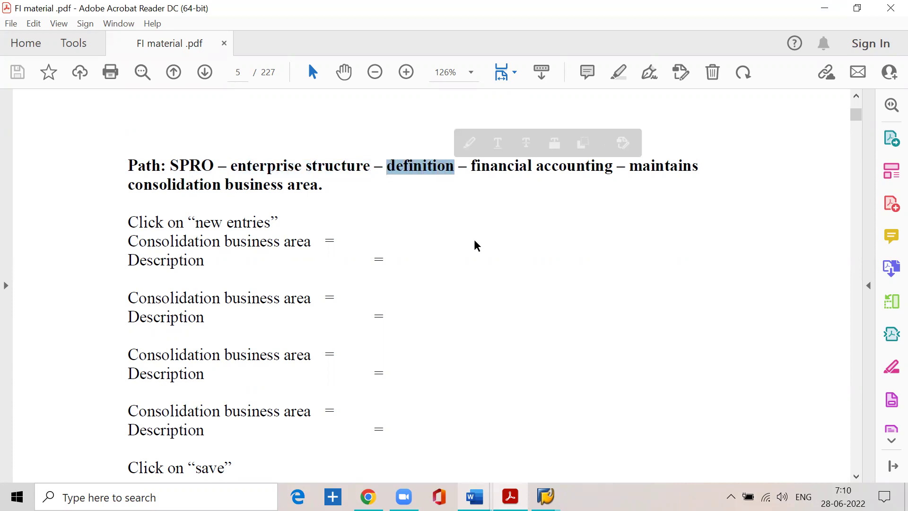
- Highlight "financial accounting" in the path for maintaining consolidation business areas, then clear the selection at the path's end
left_click(471, 166)
left_click_drag(471, 167, 613, 166)
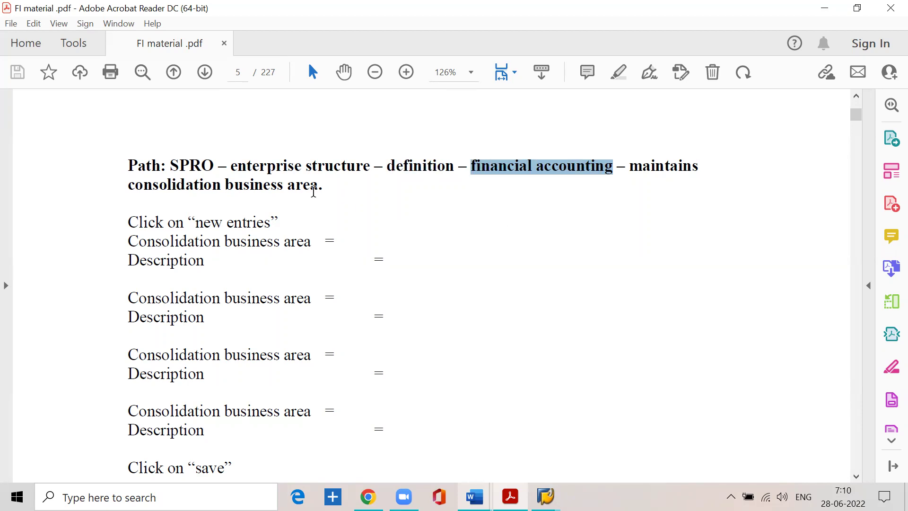
left_click(320, 186)
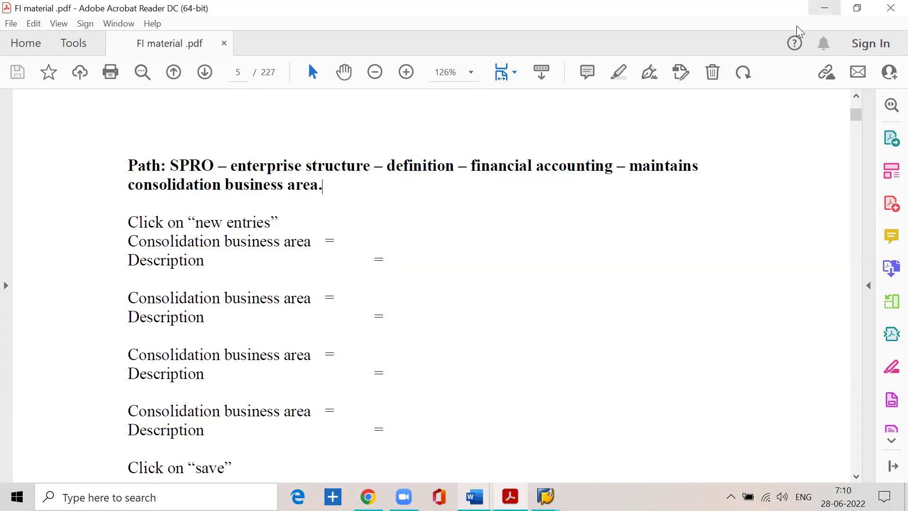
- Switch to SAP, run the transaction command /nspro and open the SAP Reference IMG
left_click(825, 8)
left_click(92, 29)
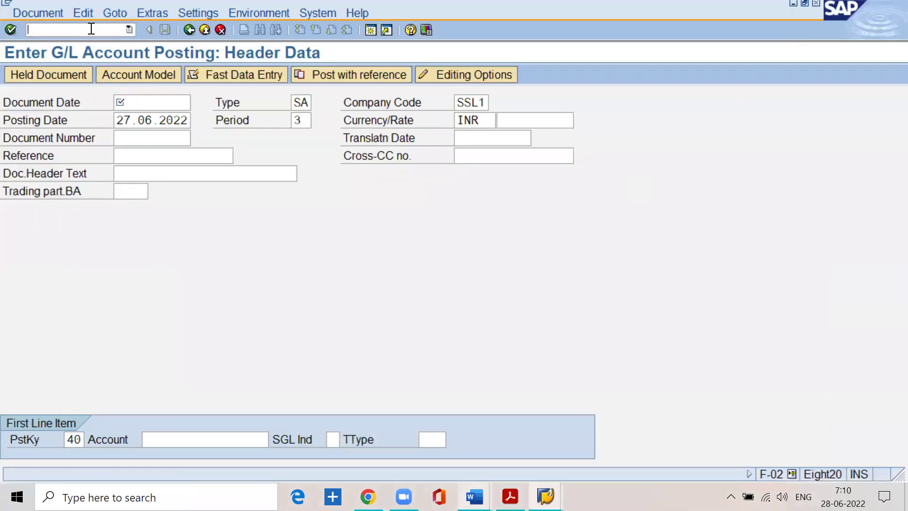
type("/nspro")
key("Return")
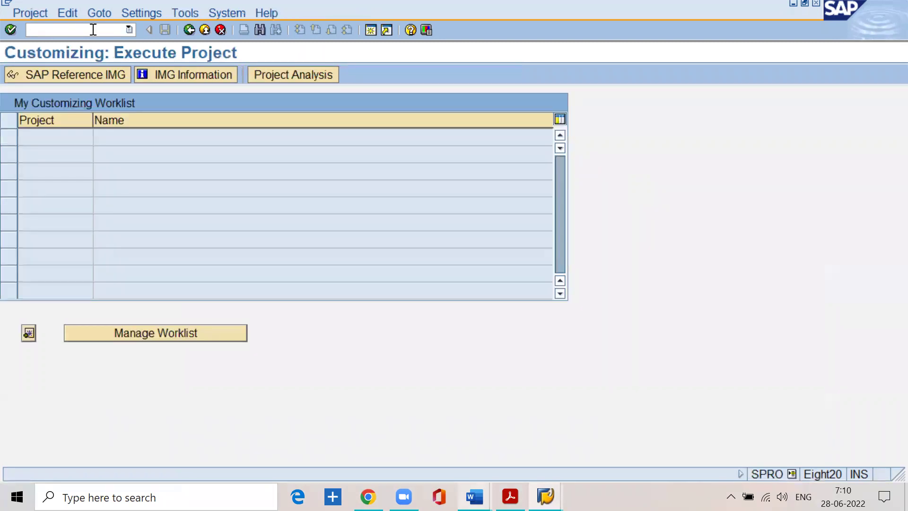
left_click(77, 80)
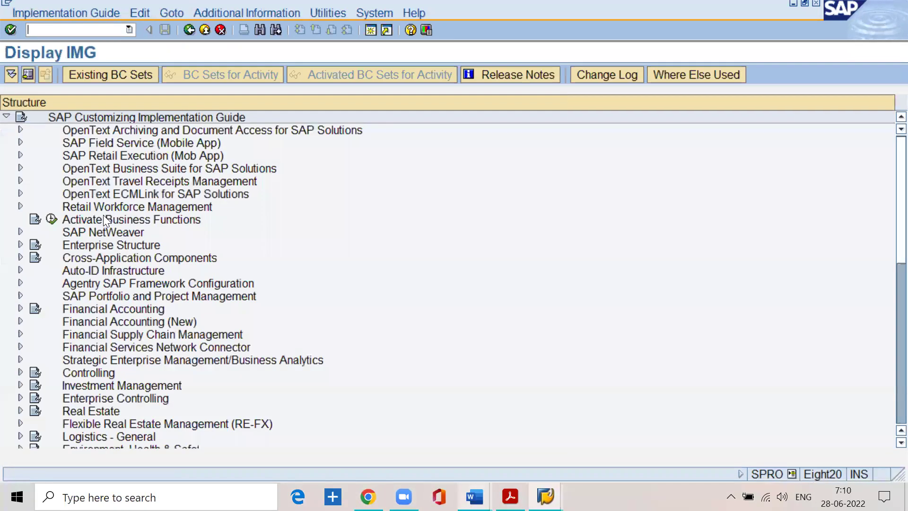
- Expand Enterprise Structure, Definition and Financial Accounting in the IMG structure and select Maintain consolidation business area
double_click(94, 245)
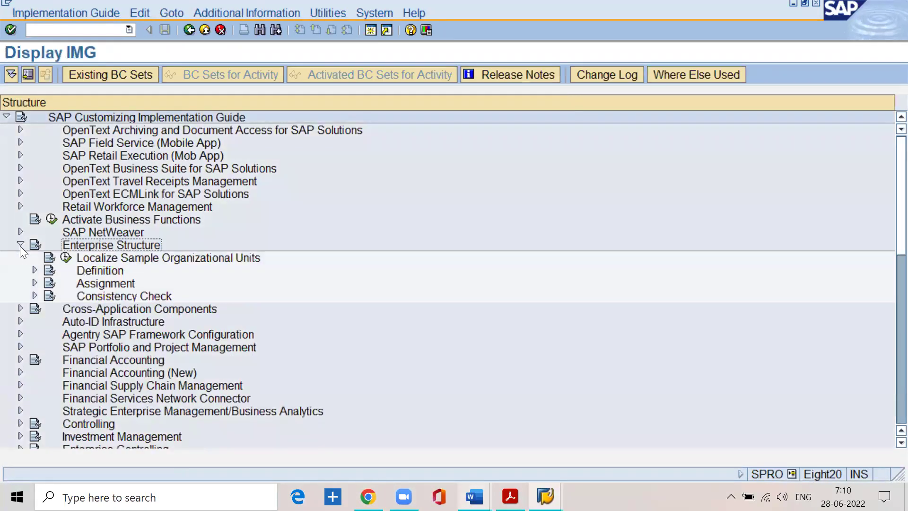
left_click(34, 270)
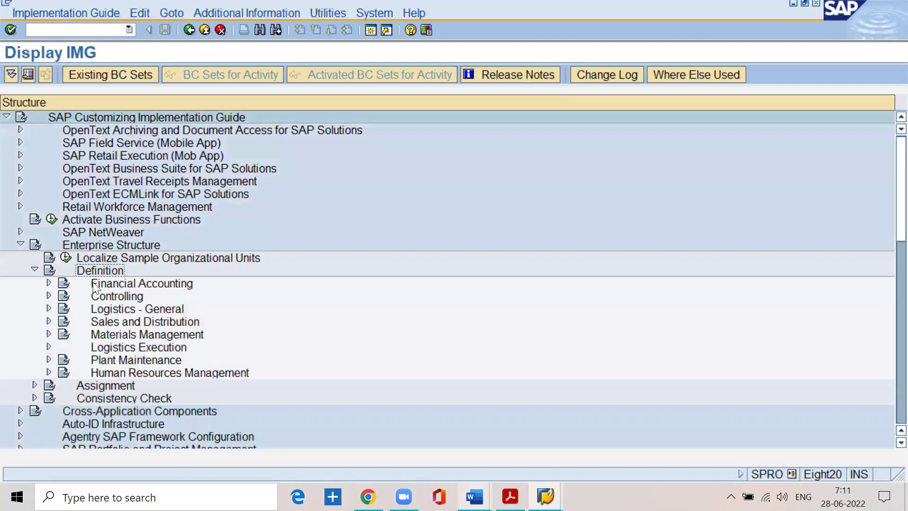
left_click(100, 283)
left_click(49, 283)
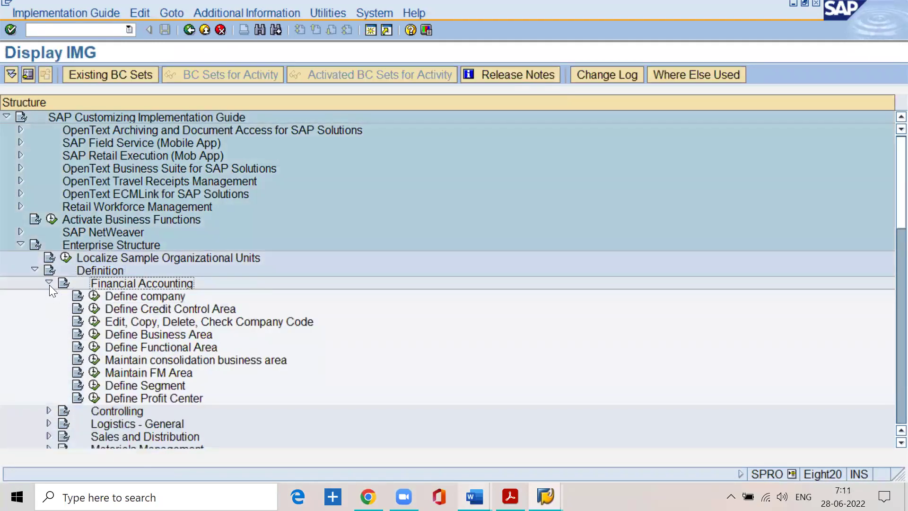
left_click(126, 360)
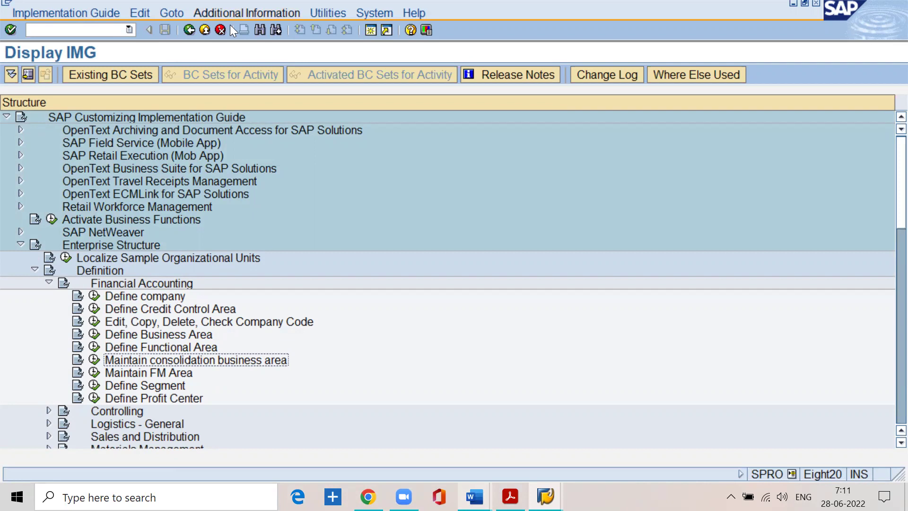
- Display the IMG Activity keys as additional information for the Definition entries, including Maintain consolidation business area
mouse_move(230, 25)
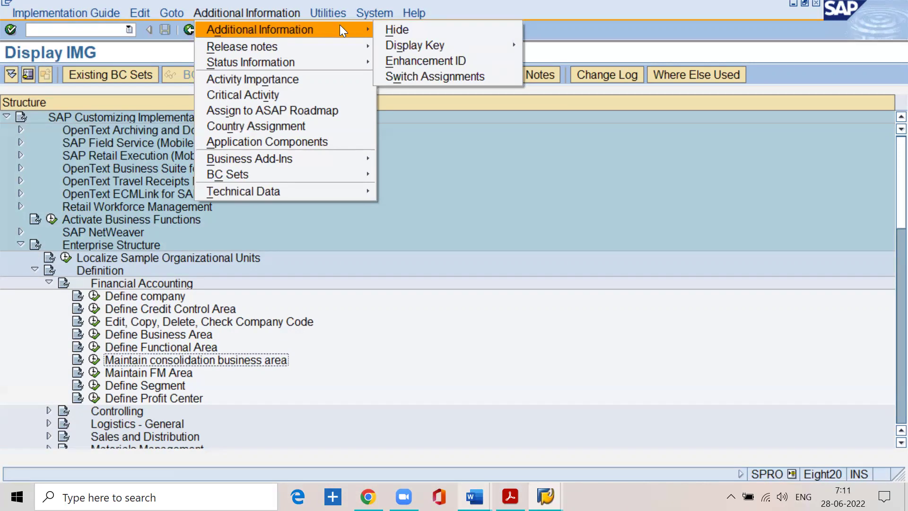
mouse_move(400, 43)
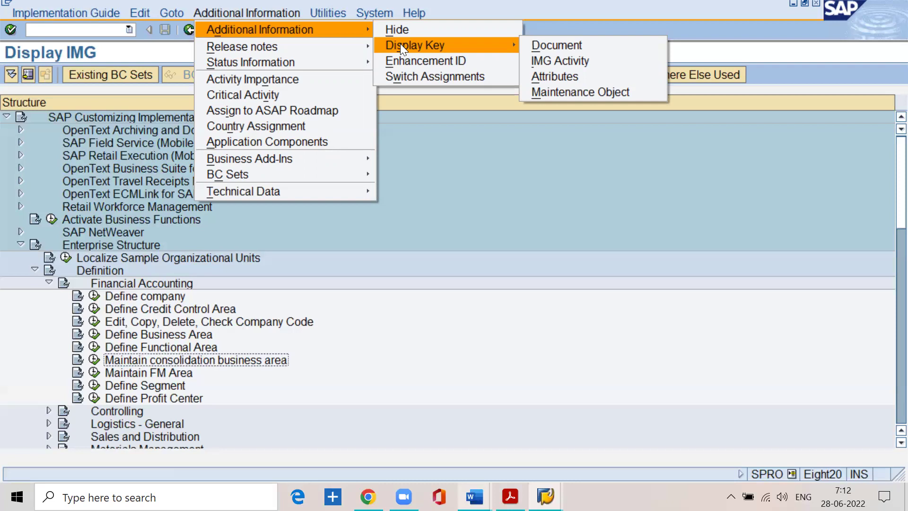
left_click(550, 58)
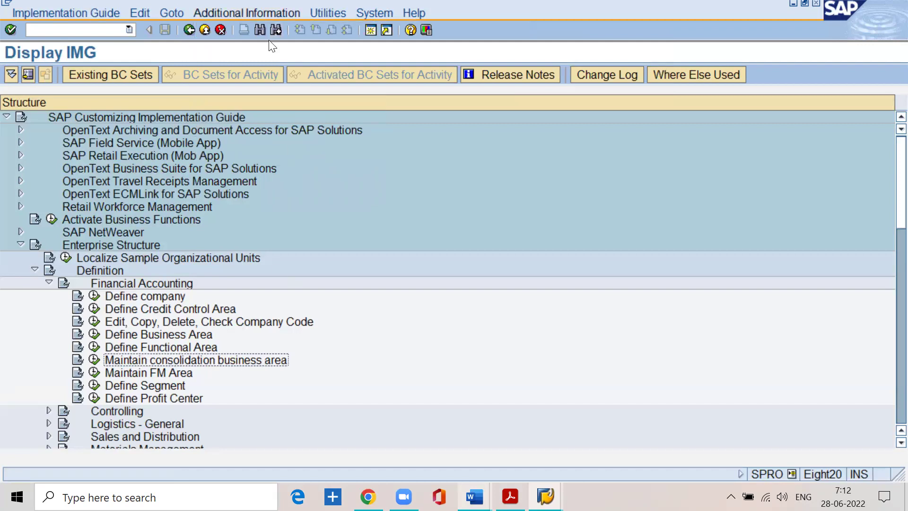
mouse_move(269, 40)
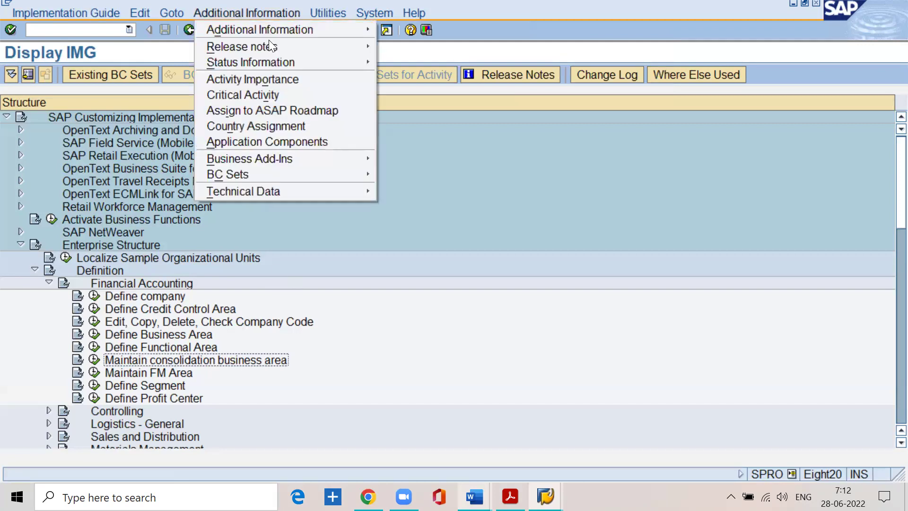
mouse_move(245, 30)
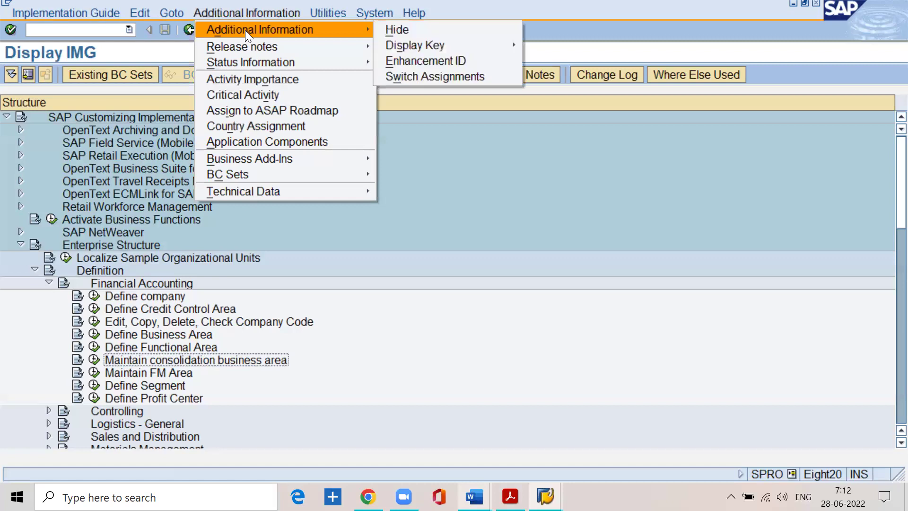
mouse_move(399, 45)
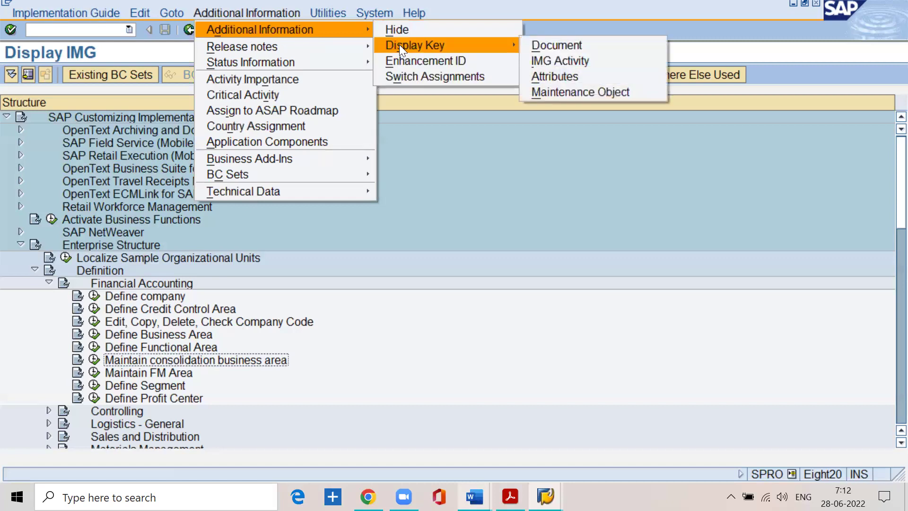
left_click(545, 65)
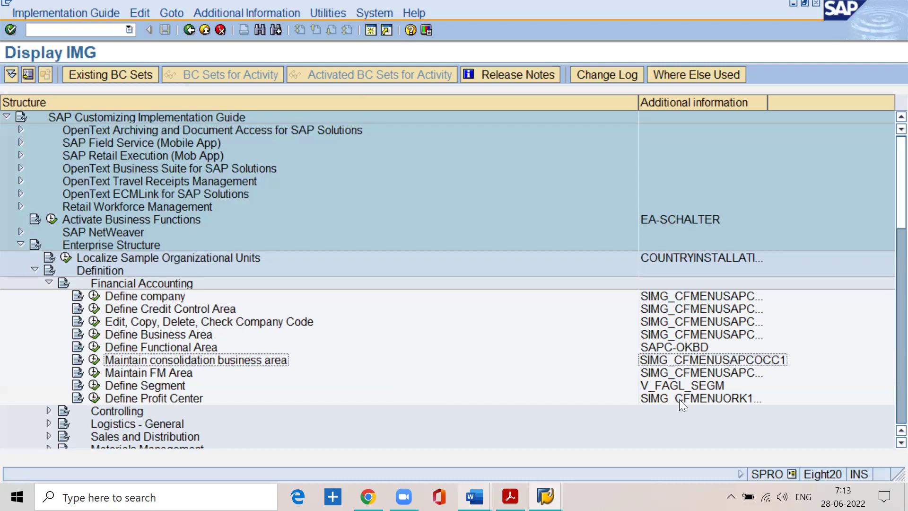
- Switch to FI material.pdf and highlight the Step 1.6 title on assigning business areas and its SPRO path
left_click(510, 497)
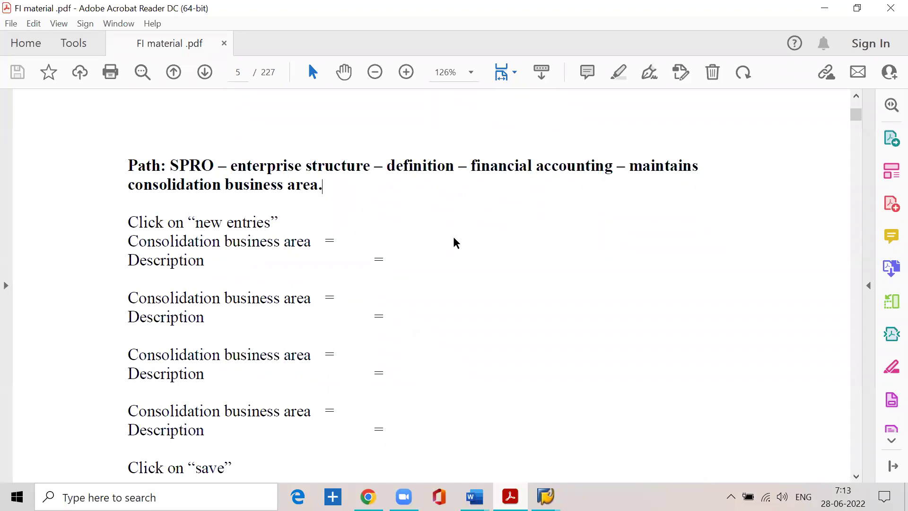
scroll(455, 243, "down", 10)
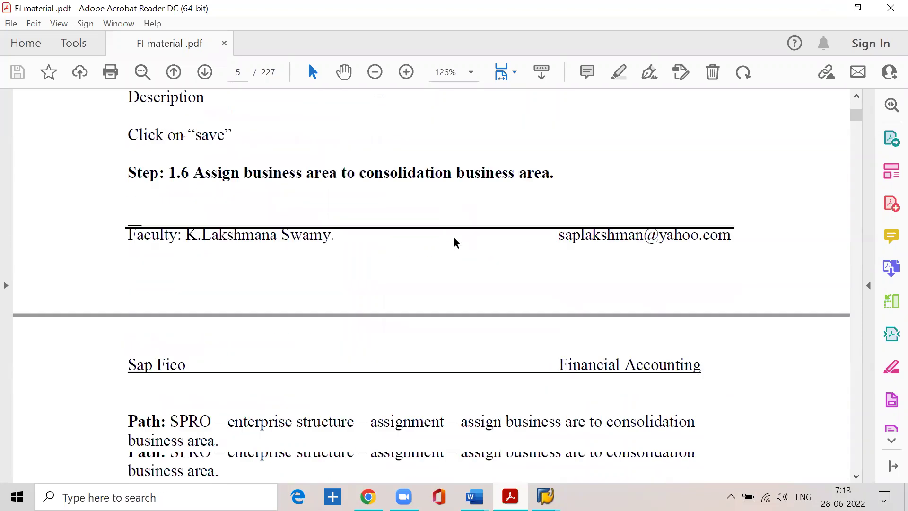
scroll(455, 242, "down", 1)
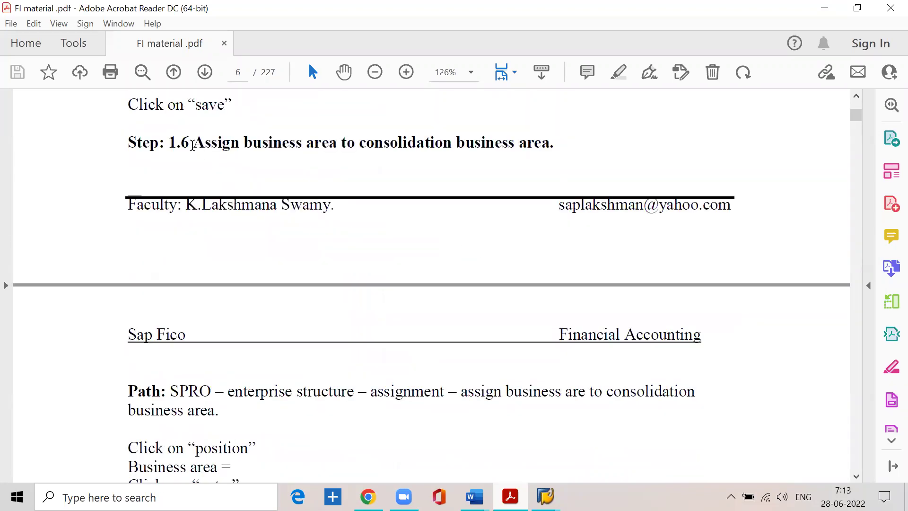
left_click_drag(192, 144, 557, 144)
scroll(418, 237, "down", 3)
scroll(418, 237, "down", 1)
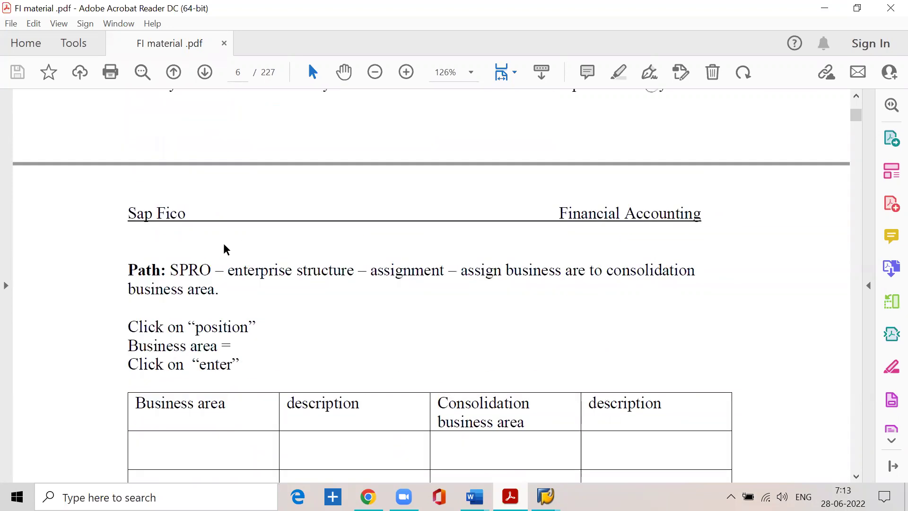
left_click_drag(170, 270, 223, 290)
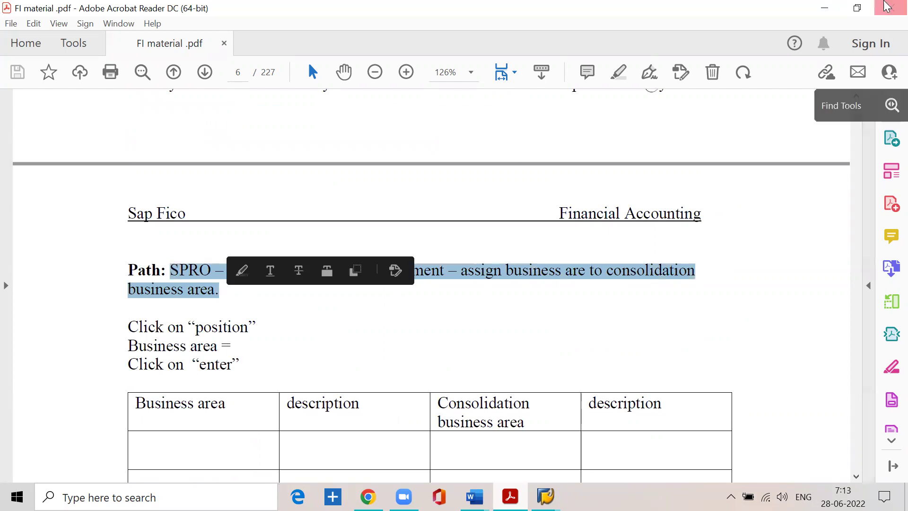
- Return to SAP, restart customizing with the command /nspro and open the SAP Reference IMG again
left_click(824, 8)
left_click(38, 32)
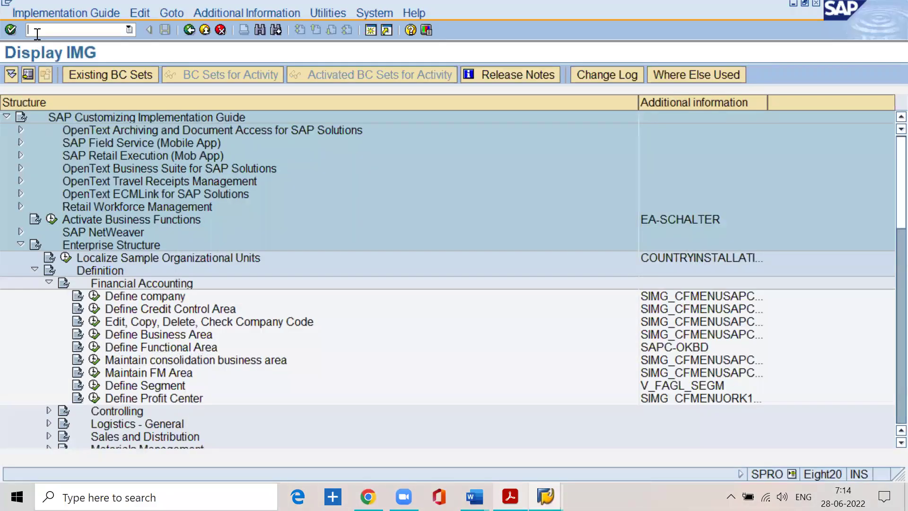
type("/nspro'")
key("Return")
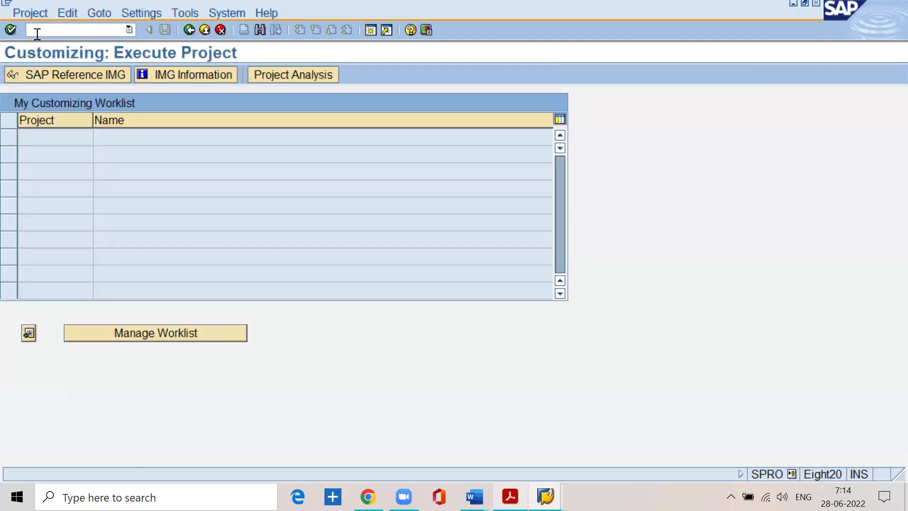
left_click(37, 76)
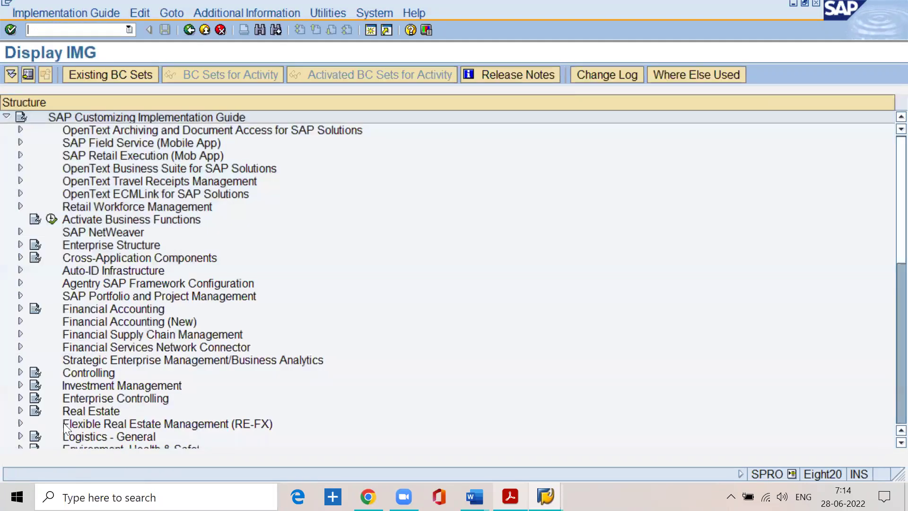
- Expand Enterprise Structure, Assignment and Financial Accounting, and select Assign business area to consolidation business area
left_click(21, 246)
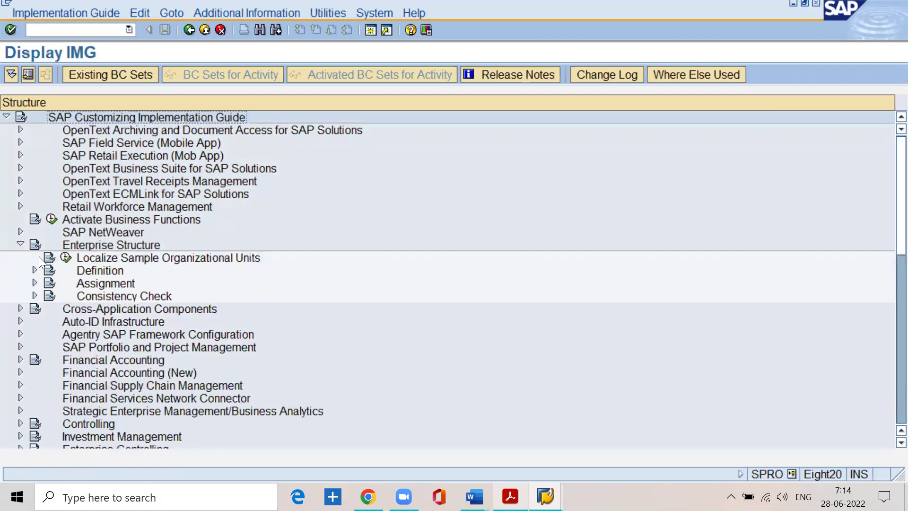
left_click(35, 283)
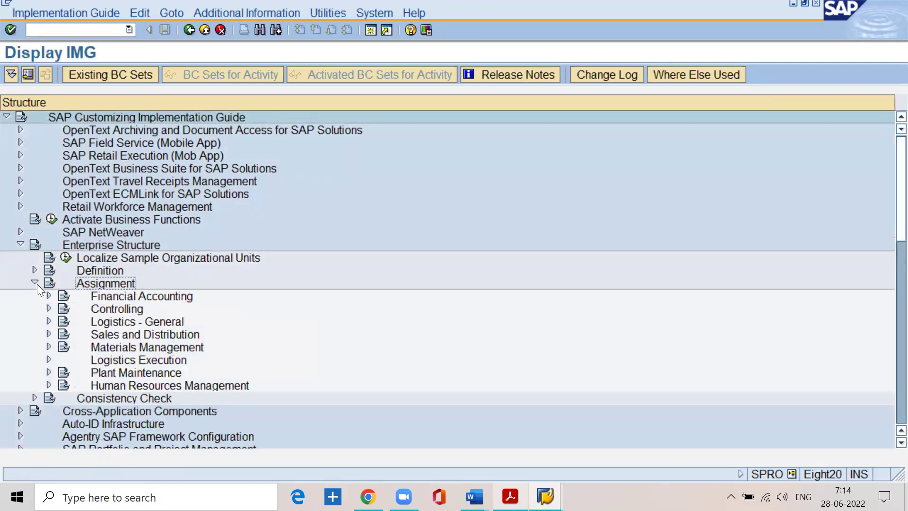
left_click(48, 296)
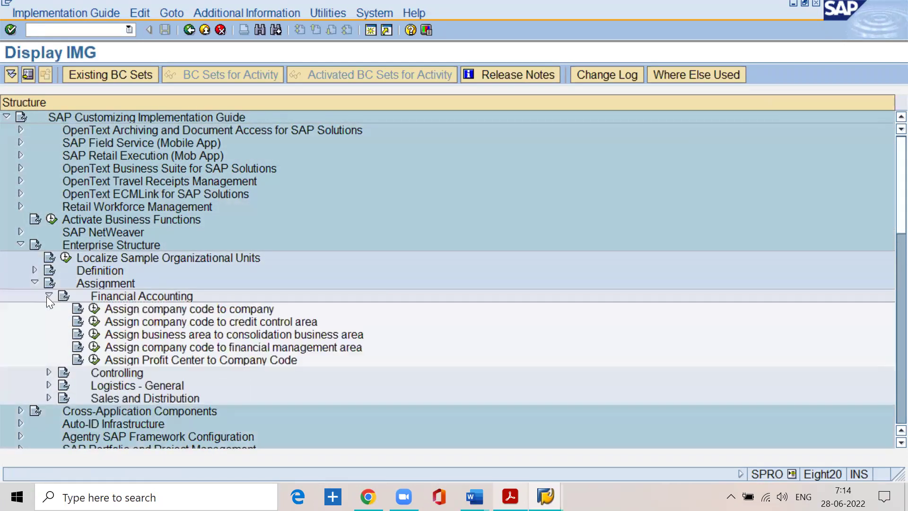
left_click(140, 334)
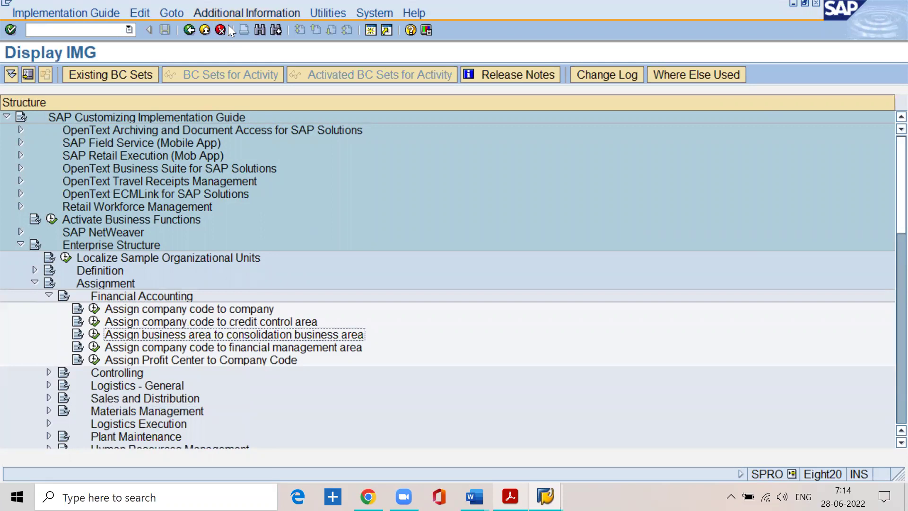
- Display the IMG Activity keys as additional information for the Assignment entries under Financial Accounting
mouse_move(228, 24)
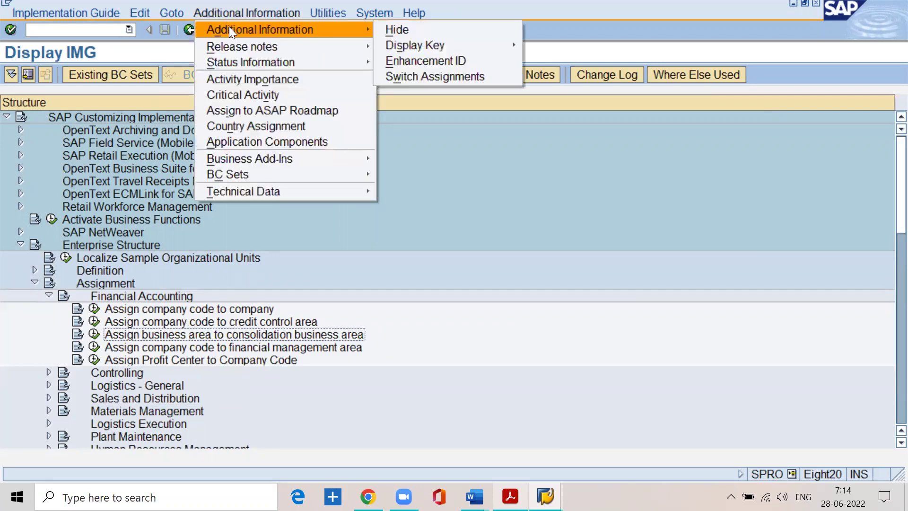
mouse_move(402, 49)
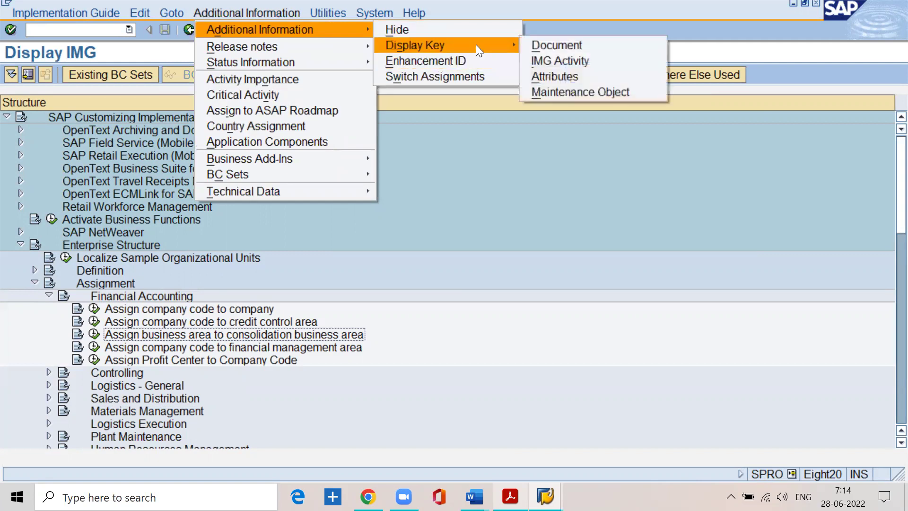
left_click(552, 60)
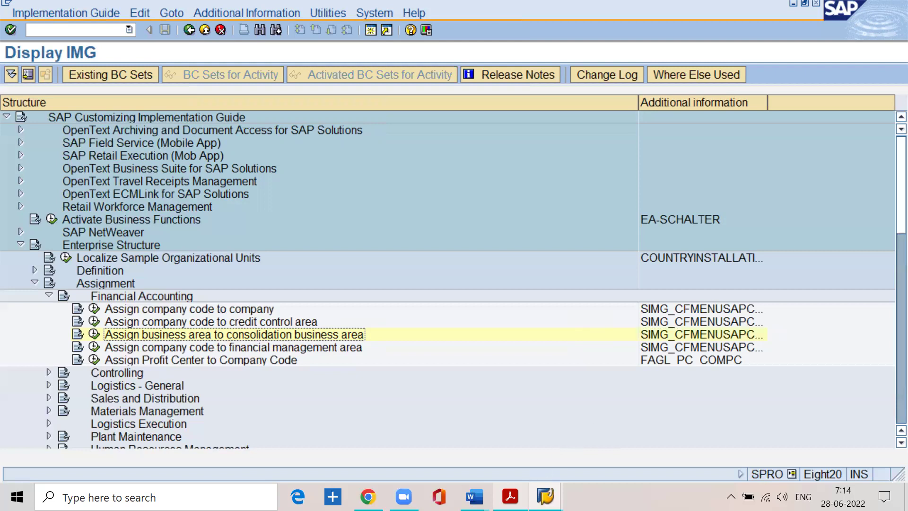
- Switch to FI material.pdf, review the blank assignment table and highlight the section 2 heading "Fiscal year variant"
key("alt+Tab")
left_click(247, 298)
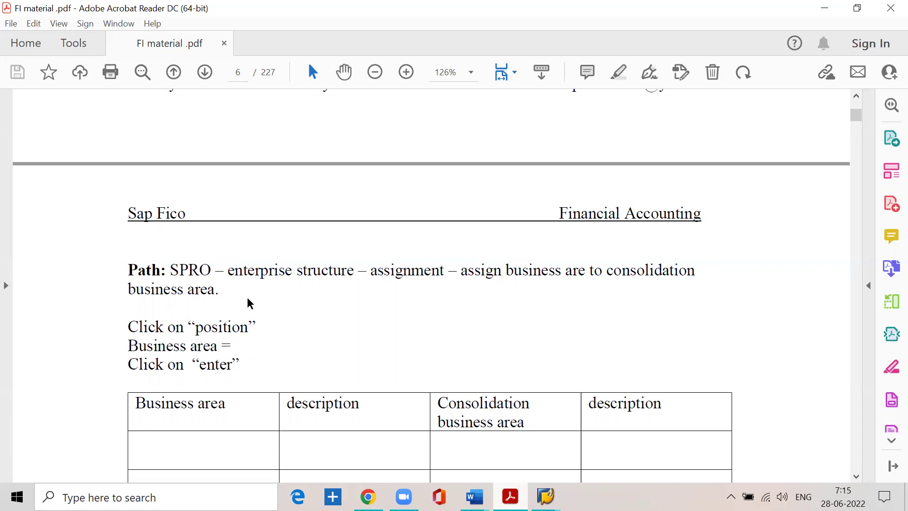
scroll(250, 303, "down", 10)
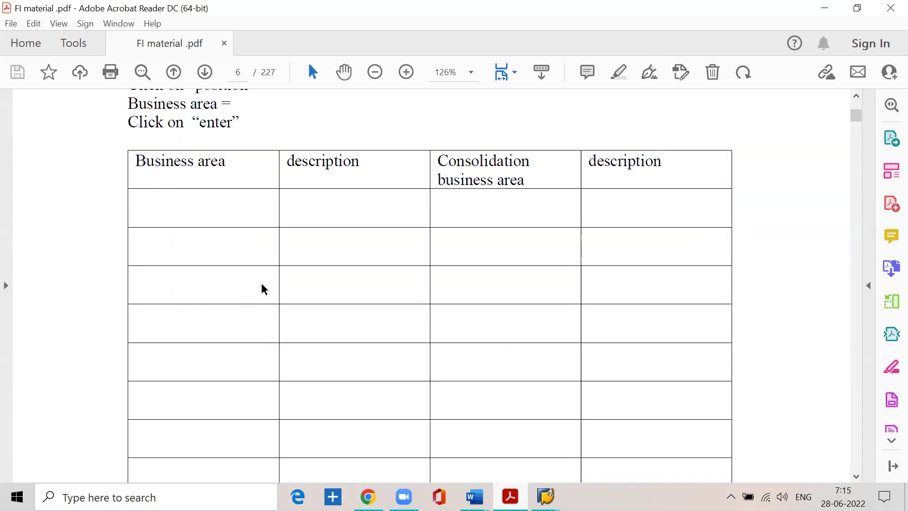
scroll(264, 290, "down", 5)
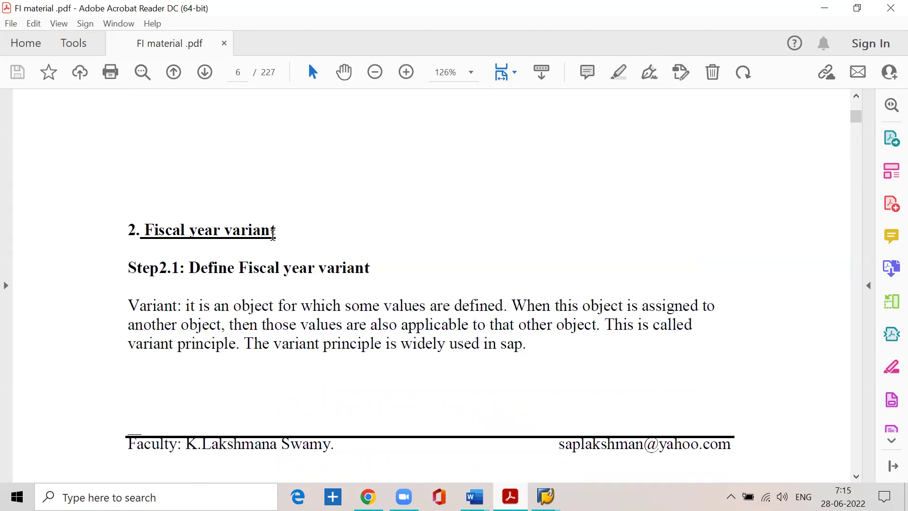
left_click_drag(283, 233, 118, 230)
left_click(278, 235)
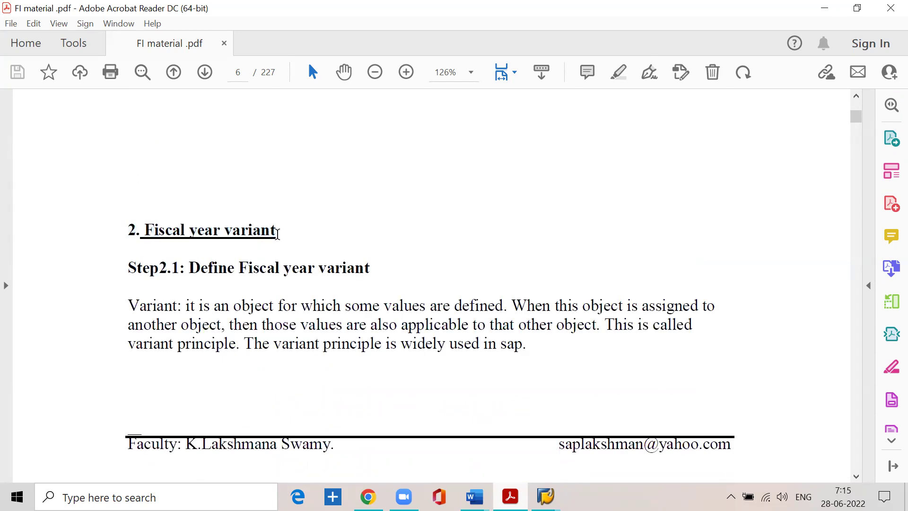
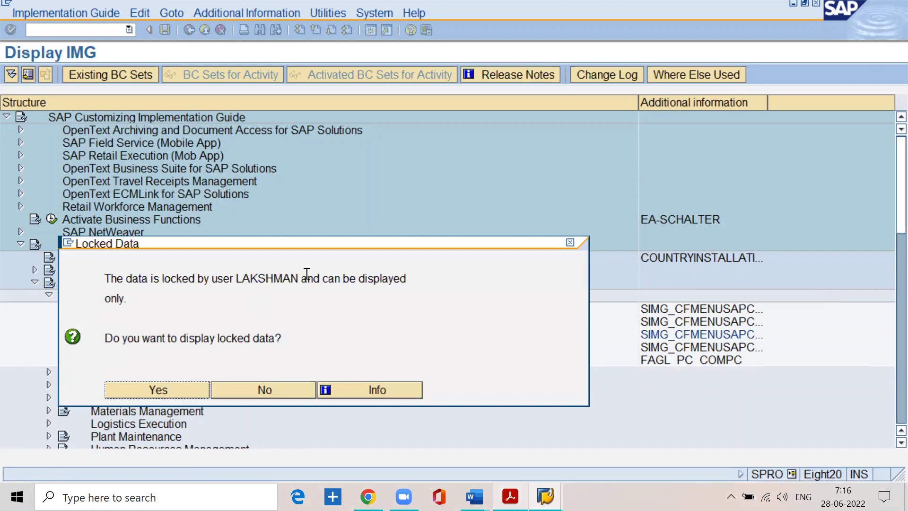
- Open the locked assignment table in display mode, and list the lock entries for the preset user in client 800 using /nsm12
left_click(147, 391)
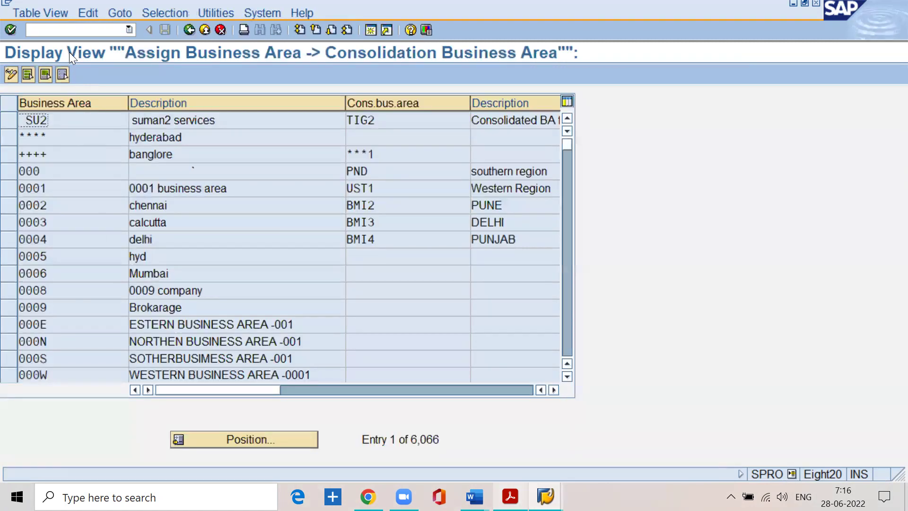
left_click(67, 30)
type("/nsm12")
key("Return")
left_click_drag(210, 191, 140, 187)
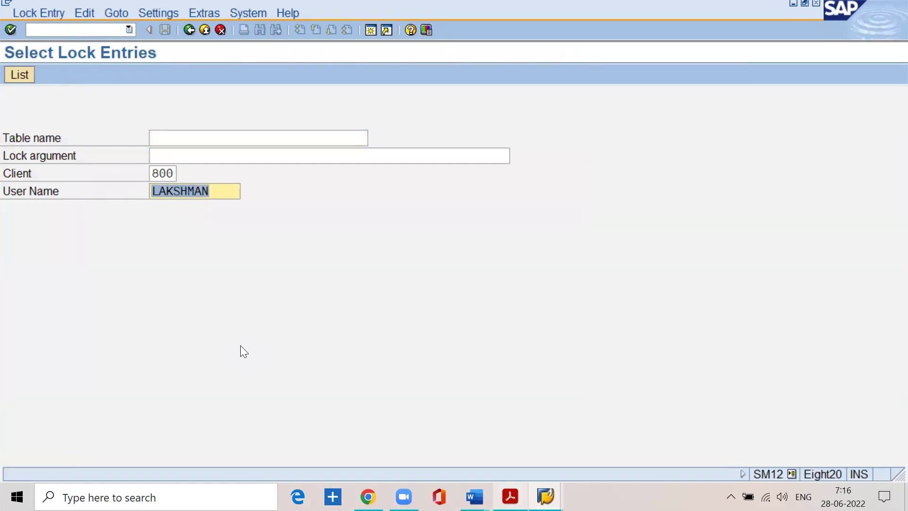
left_click(40, 10)
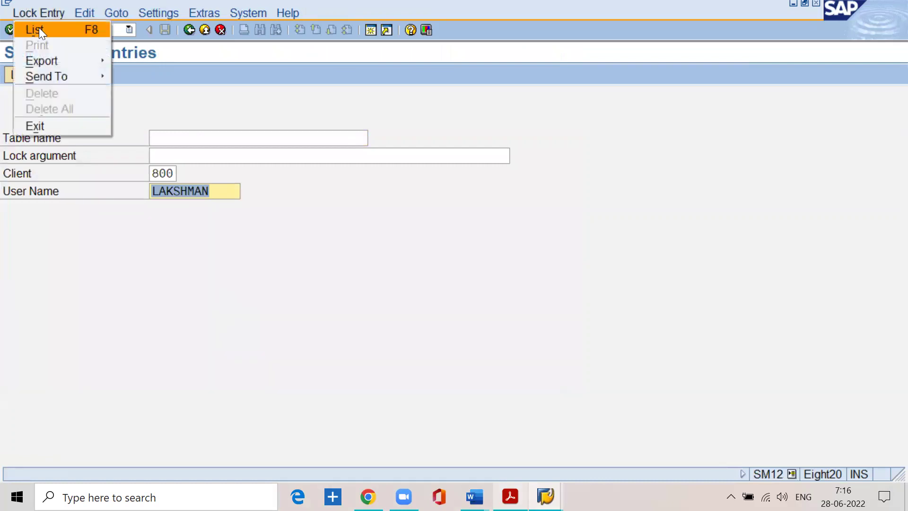
left_click(39, 30)
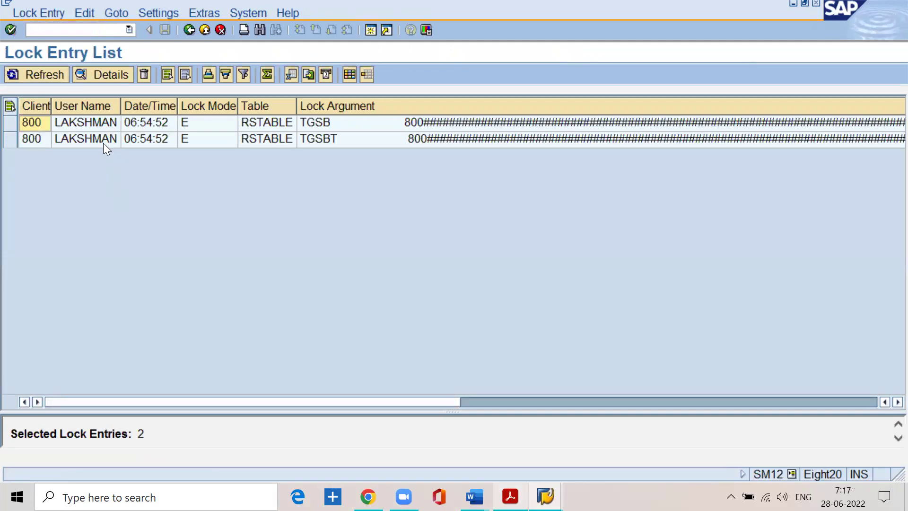
- Delete all listed lock entries, confirm the deletion and close the Performance Assistant
left_click(30, 13)
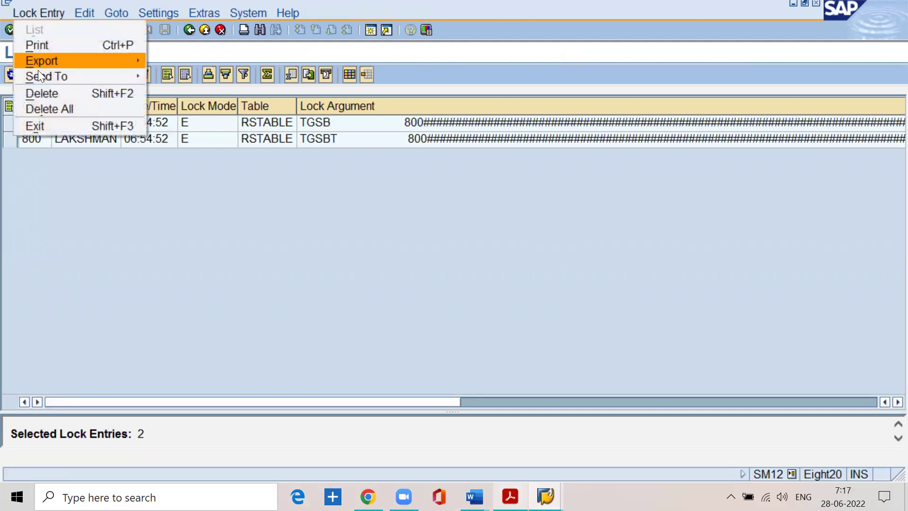
left_click(50, 110)
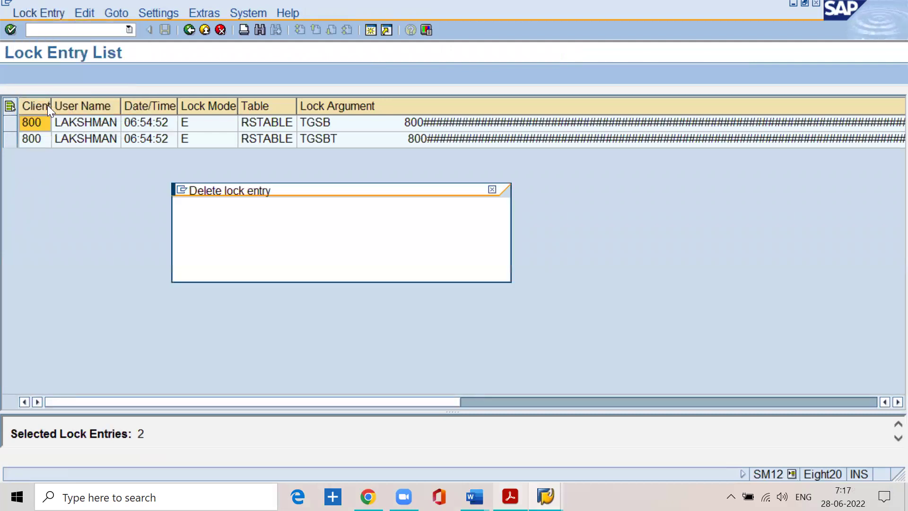
left_click_drag(229, 211, 362, 206)
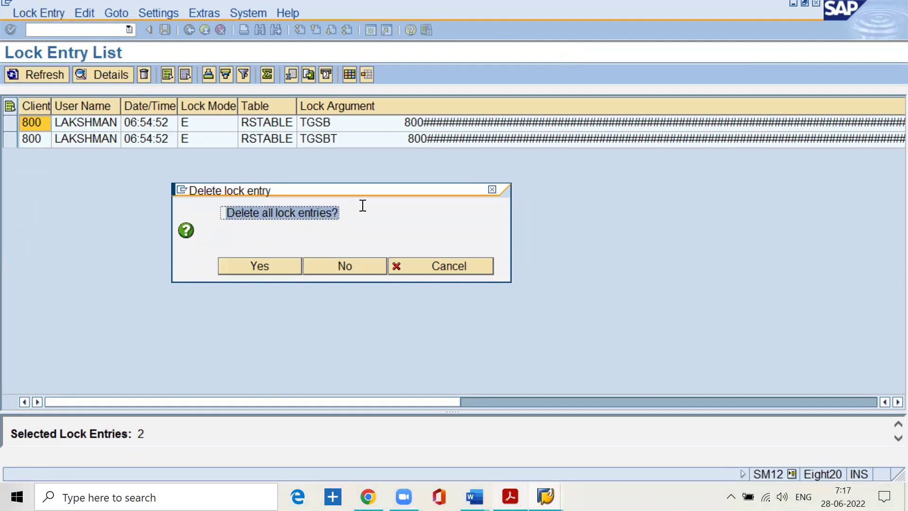
left_click(278, 264)
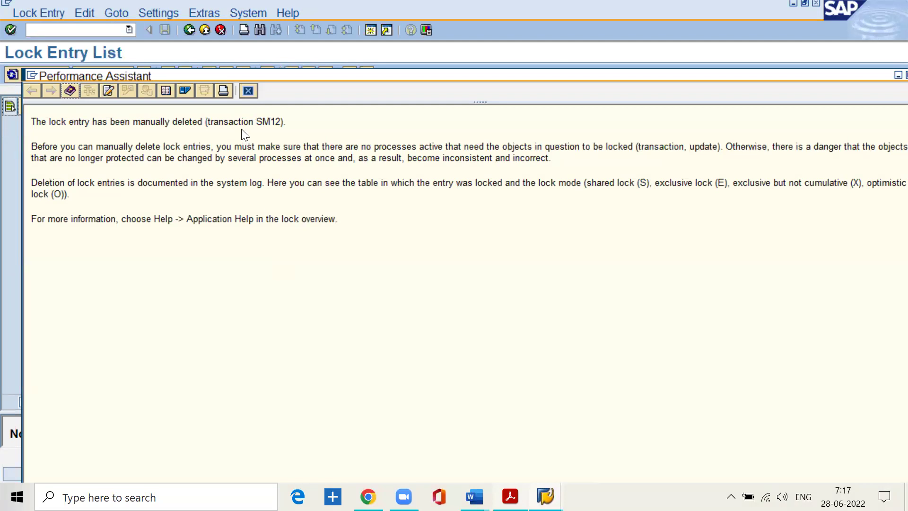
left_click(247, 94)
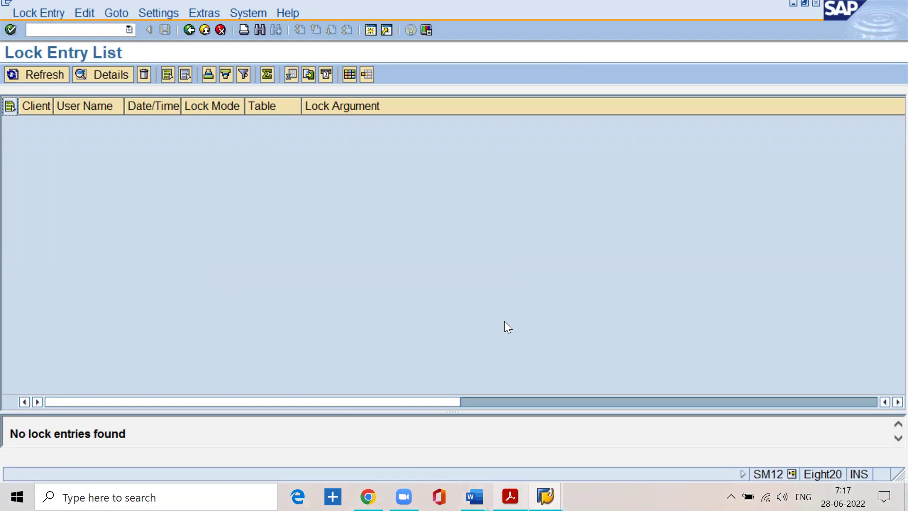
left_click(547, 36)
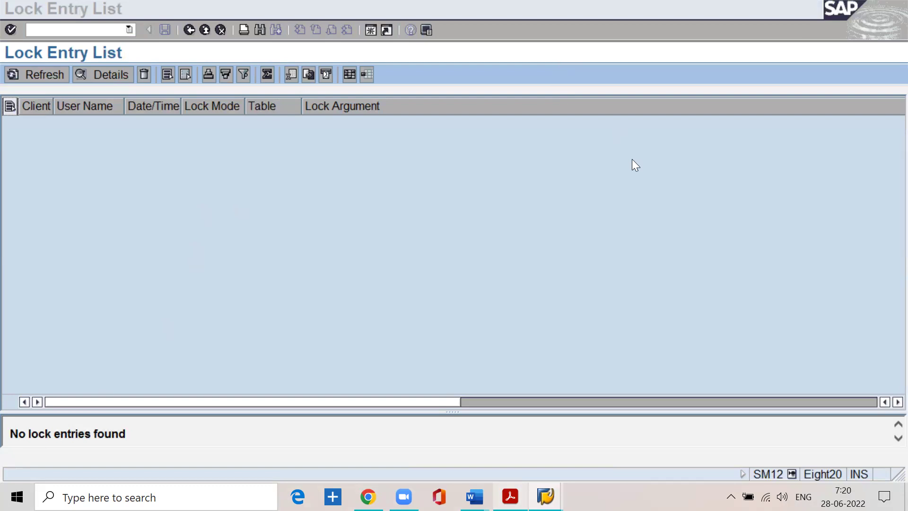
left_click(628, 223)
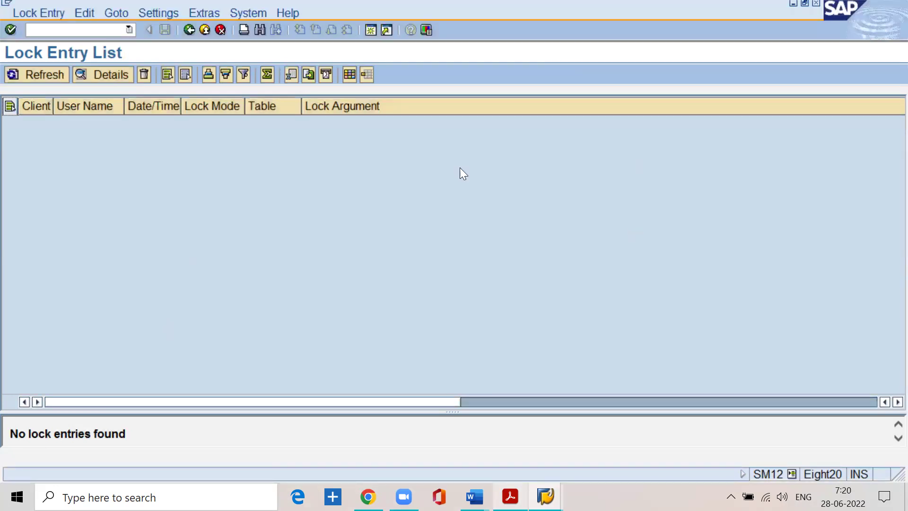
- Open G/L account posting with /nf-02 and set the document date to 27.6.2022
left_click(85, 33)
type("/nf-02")
key("Return")
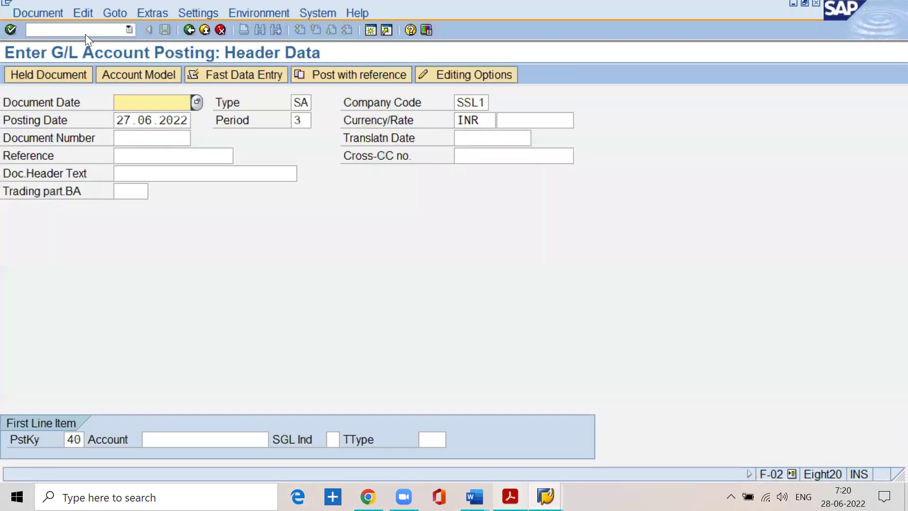
type("27.")
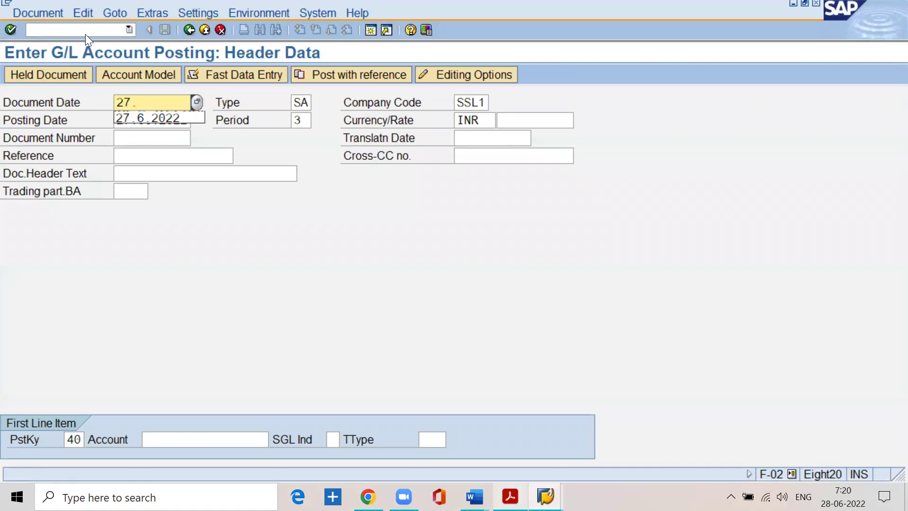
key("Down")
key("Return")
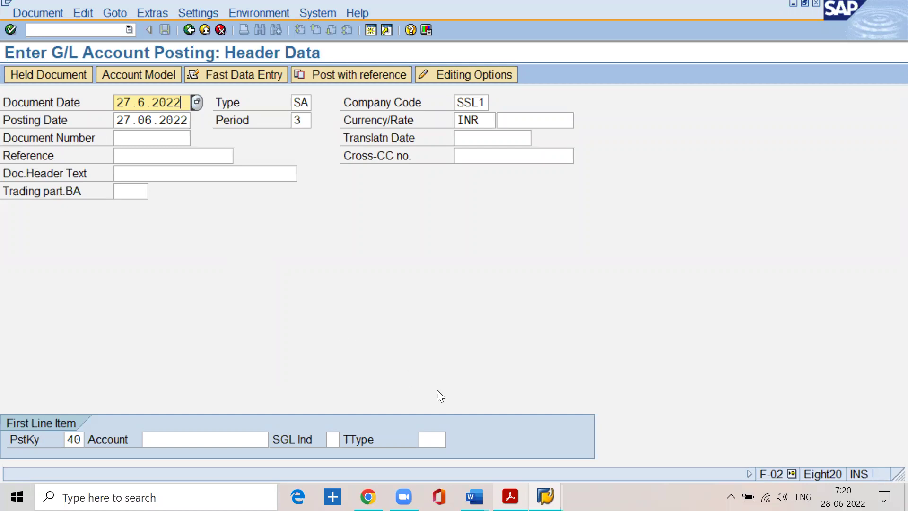
- Switch to the session with the business area assignment table, restart customizing with /nspro and open the SAP Reference IMG
mouse_move(545, 496)
left_click(555, 456)
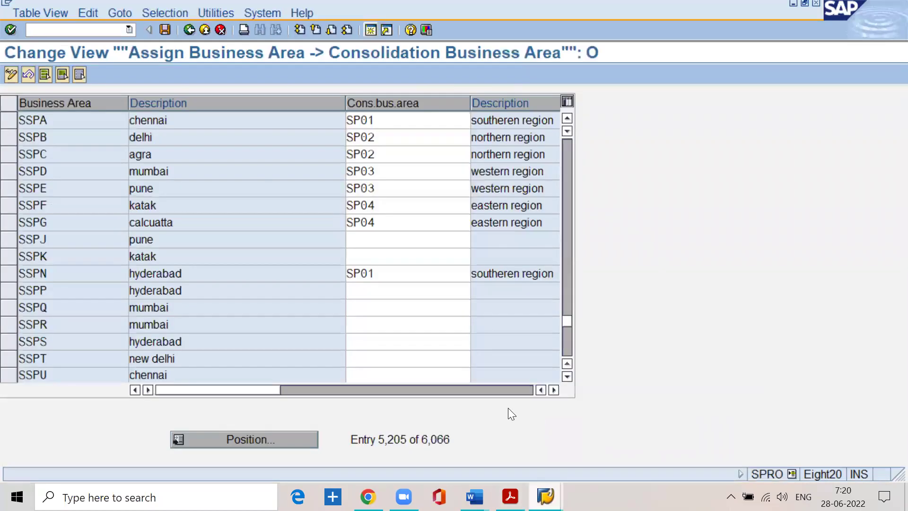
left_click(101, 29)
type("/nspro")
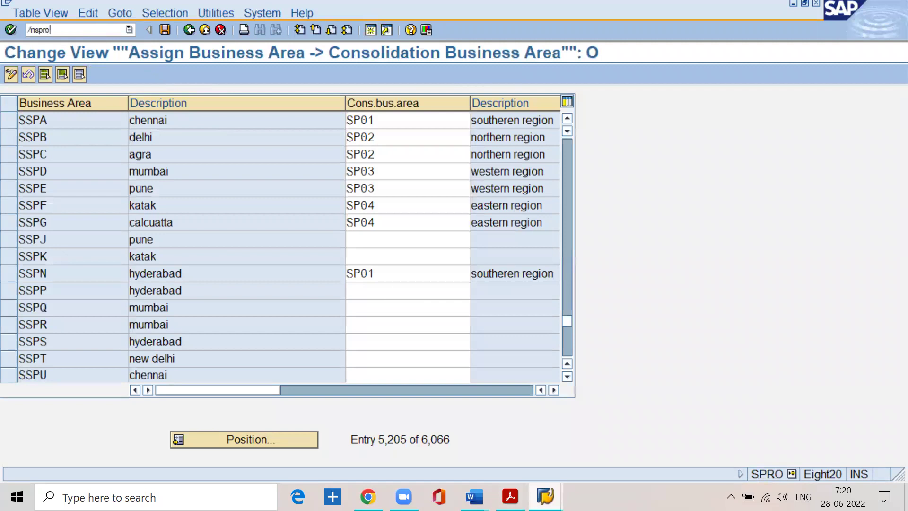
key("Return")
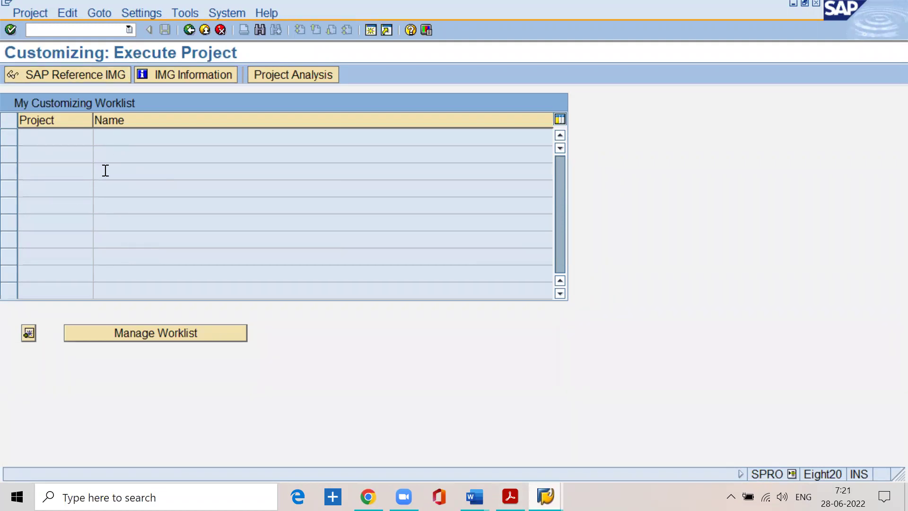
left_click(65, 75)
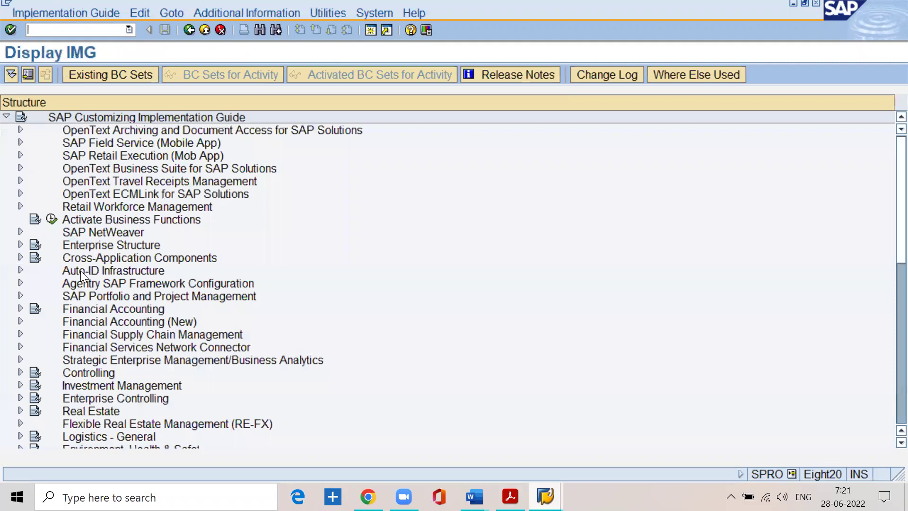
- Expand Enterprise Structure, Definition and Financial Accounting, and select Maintain consolidation business area
left_click(86, 247)
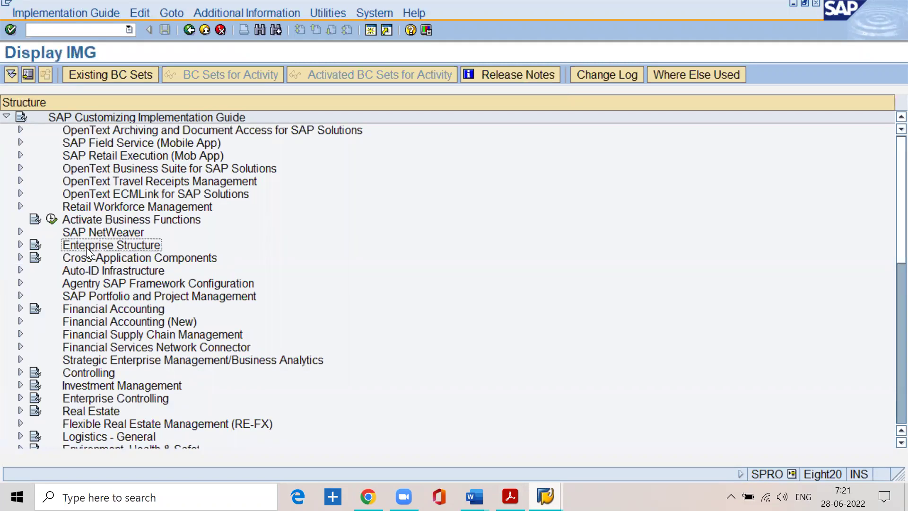
left_click(21, 245)
left_click(89, 270)
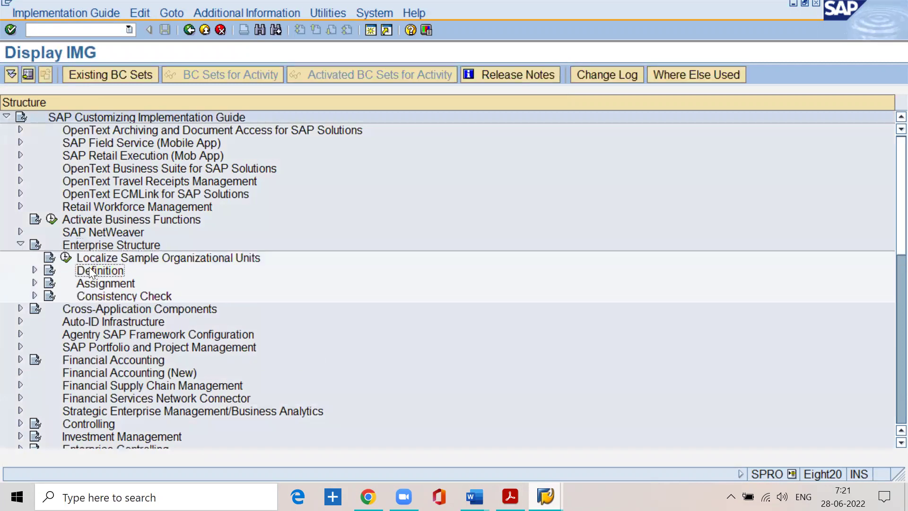
left_click(37, 272)
left_click(52, 283)
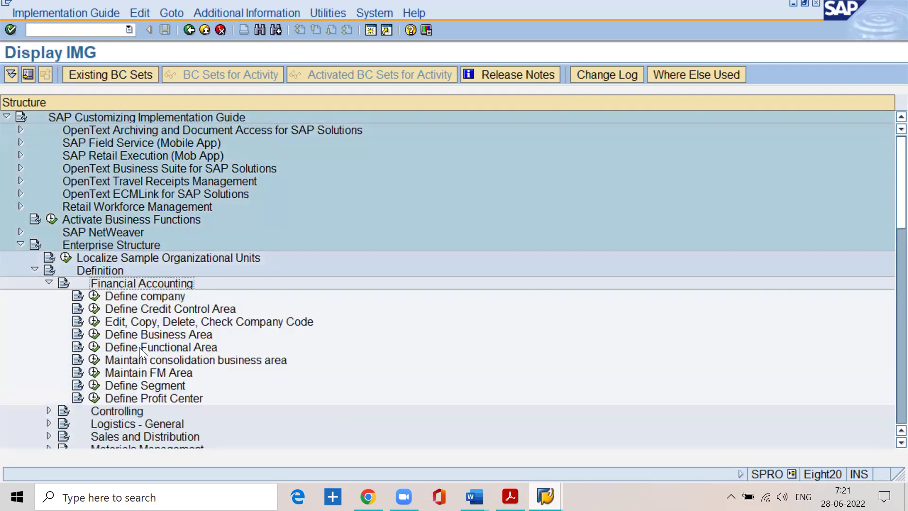
left_click(143, 362)
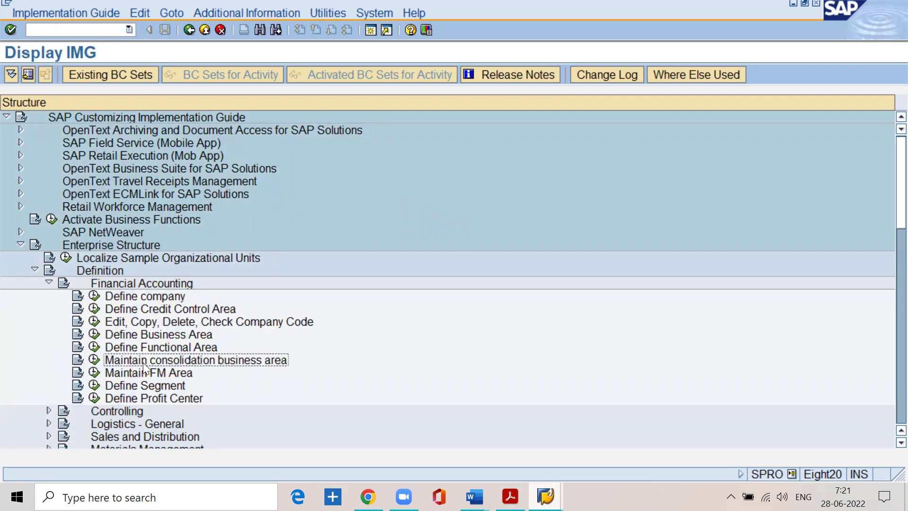
- Display the IMG Activity keys as additional information for the Definition entries under Financial Accounting
left_click(234, 24)
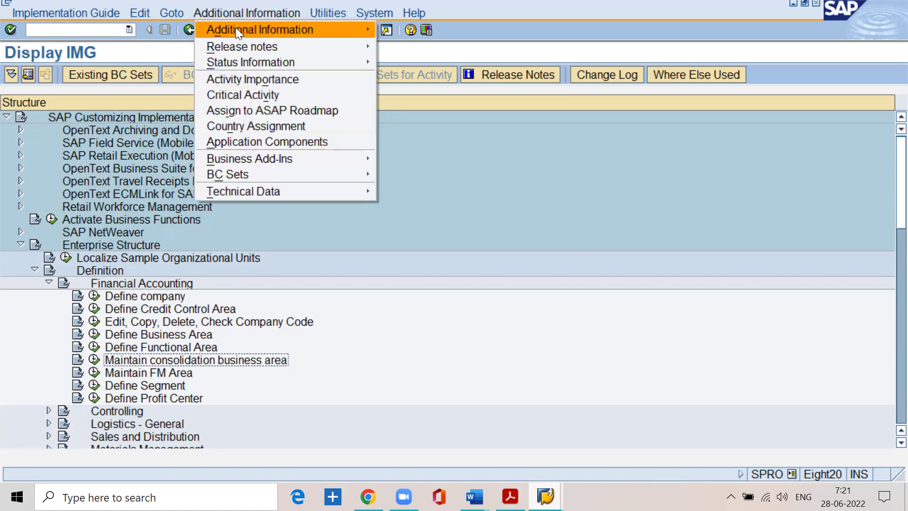
mouse_move(237, 28)
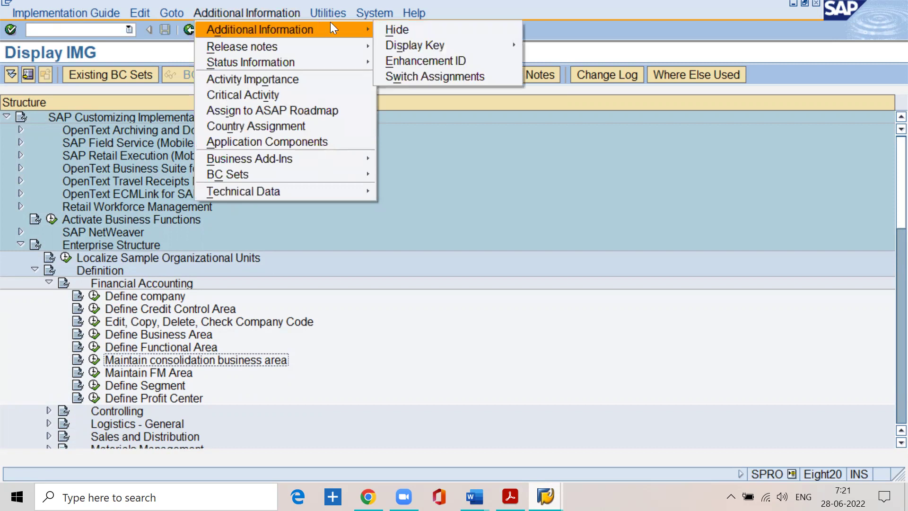
mouse_move(422, 45)
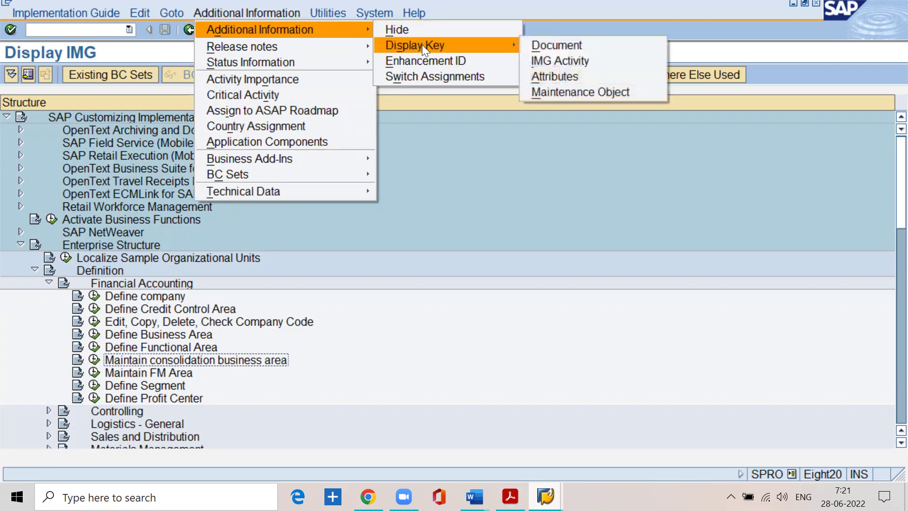
left_click(545, 58)
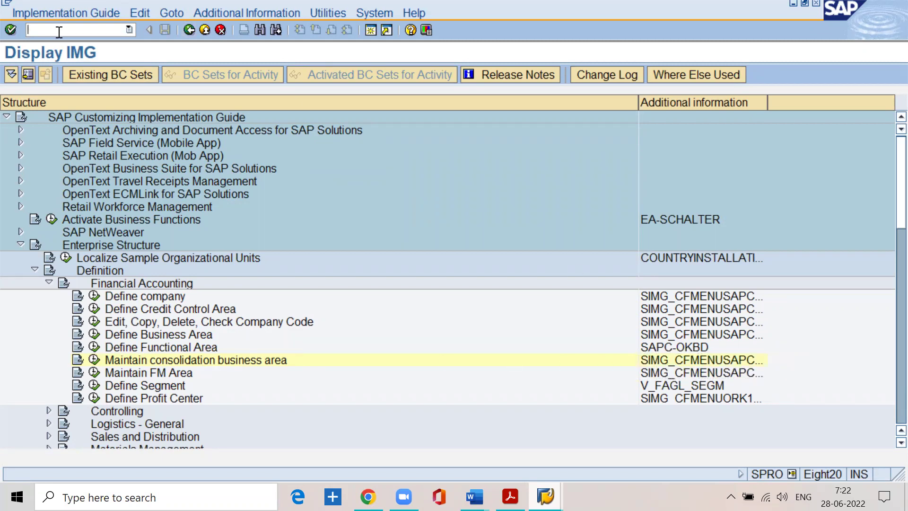
- Open the Consolidation Business Areas overview directly with the command /nocc1
type("/nocc1")
key("Return")
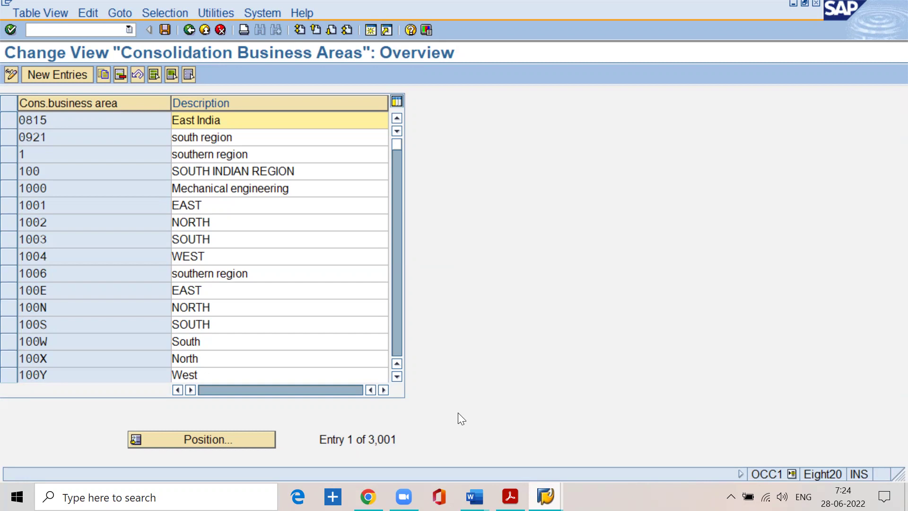
left_click(595, 74)
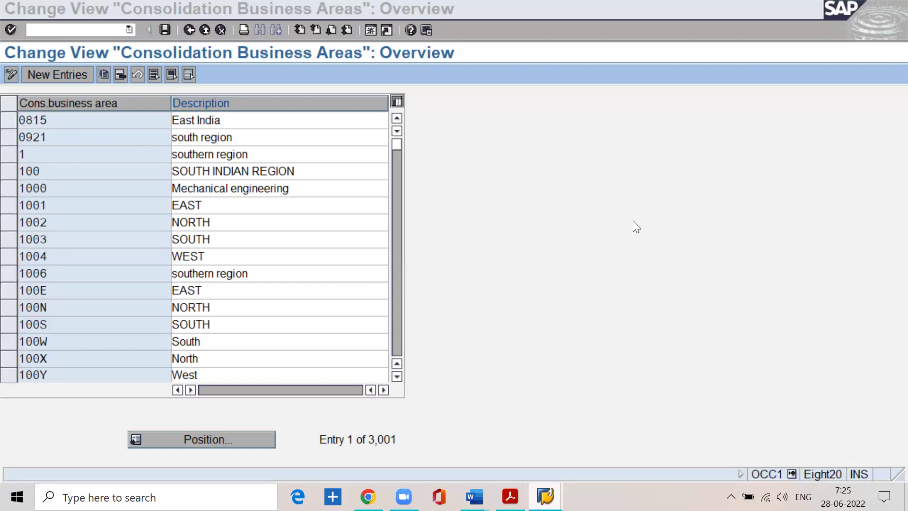
left_click(586, 171)
left_click(569, 241)
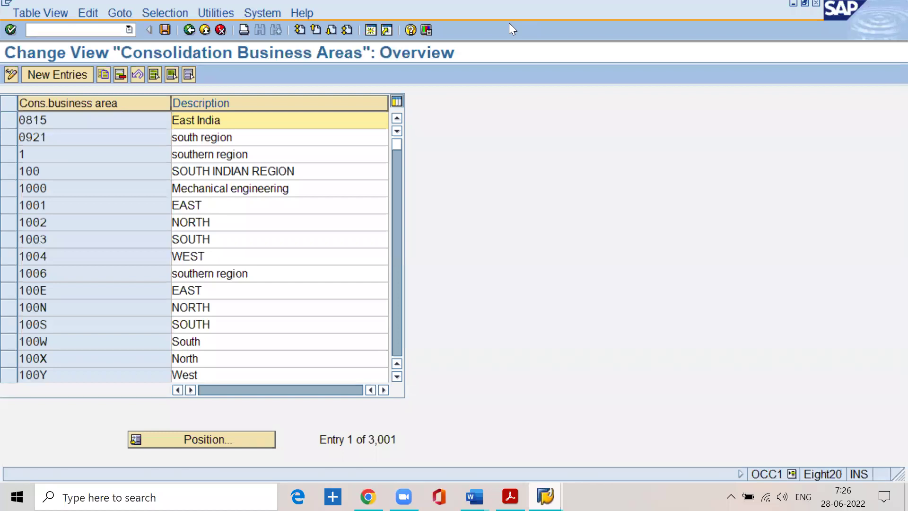
key("alt+Tab")
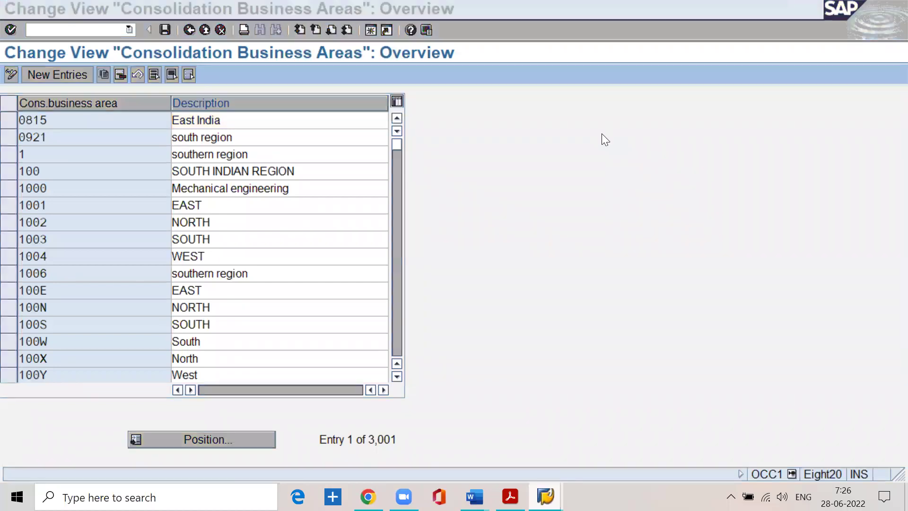